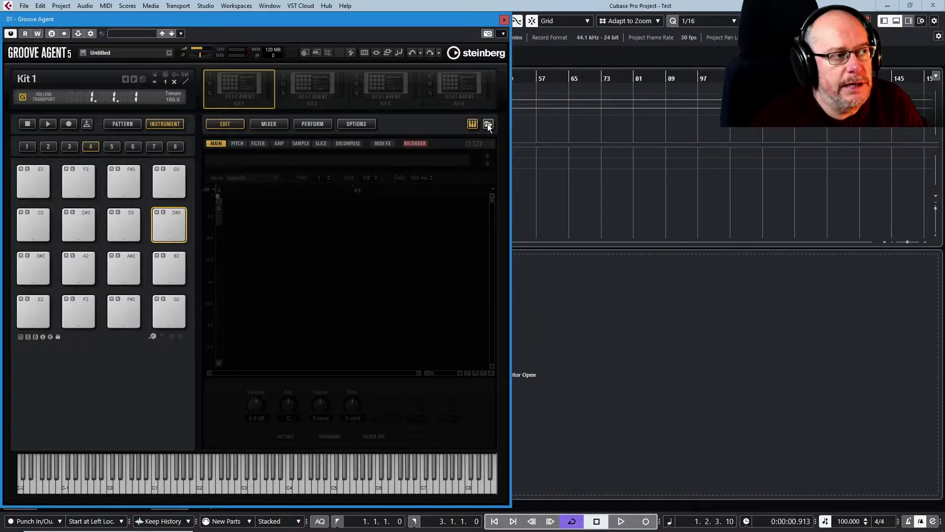
Step: Show the Load browser, try it as a separate floating window, and dock it back into the instrument window
left_click(487, 125)
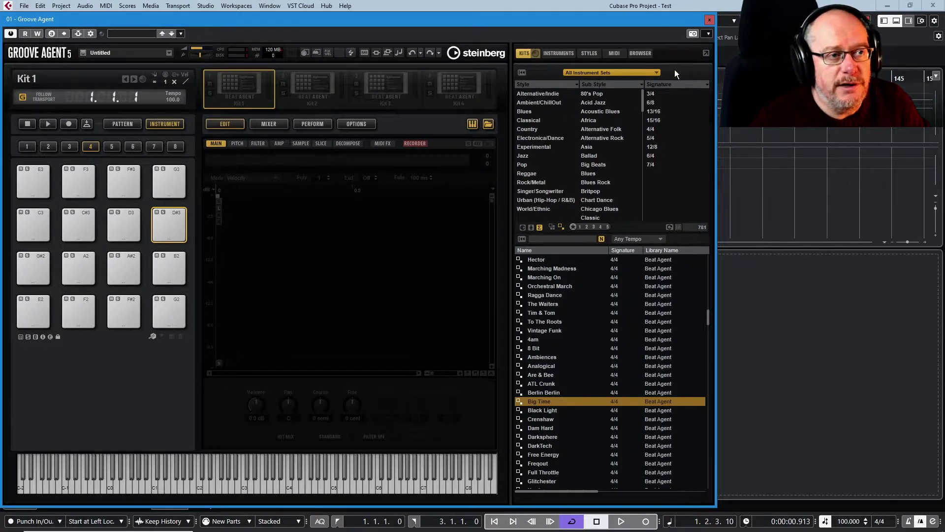
left_click(705, 54)
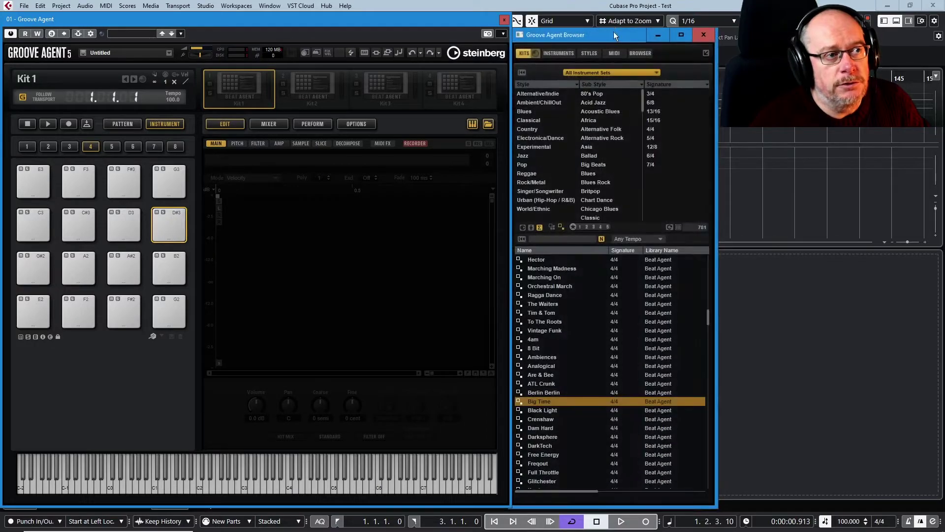
left_click_drag(613, 32, 373, 49)
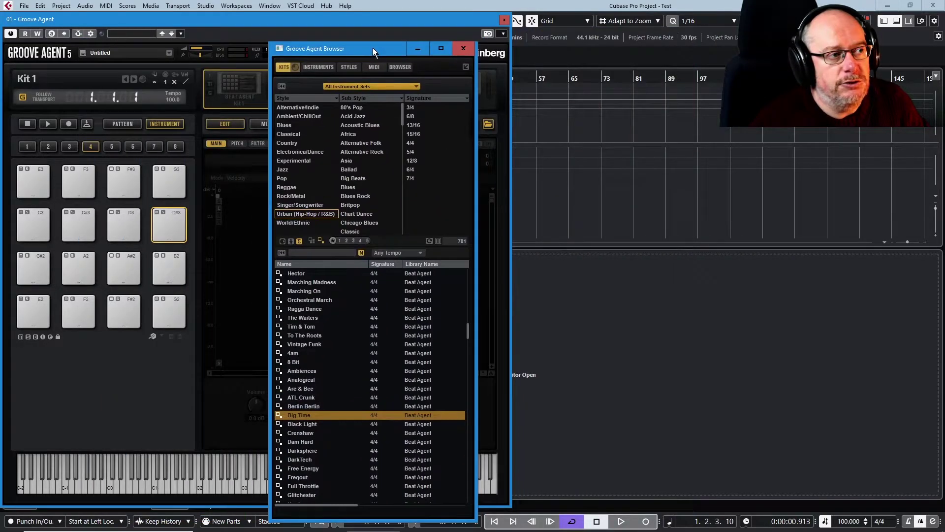
left_click(465, 68)
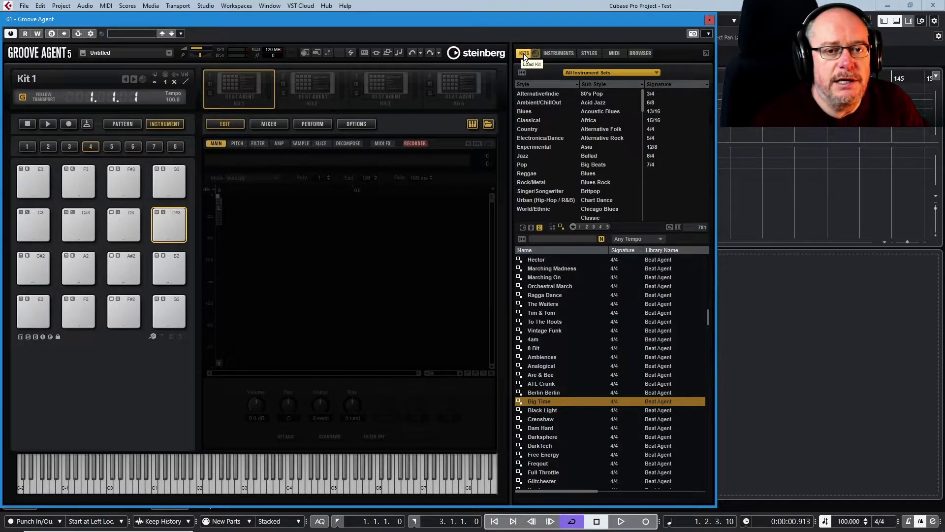
Step: Look through the available instrument sets and filter the kit list to the Beat Agent Kits set
left_click(597, 73)
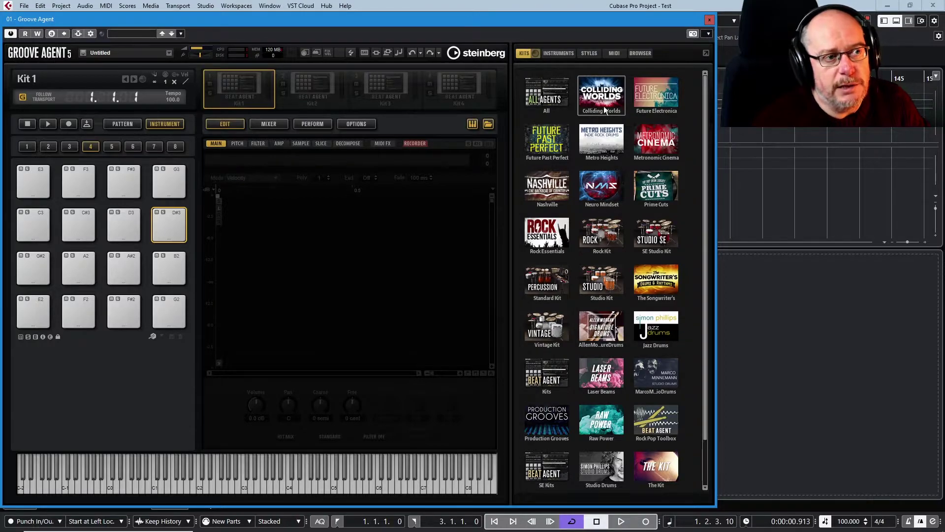
scroll(610, 160, "down", 1)
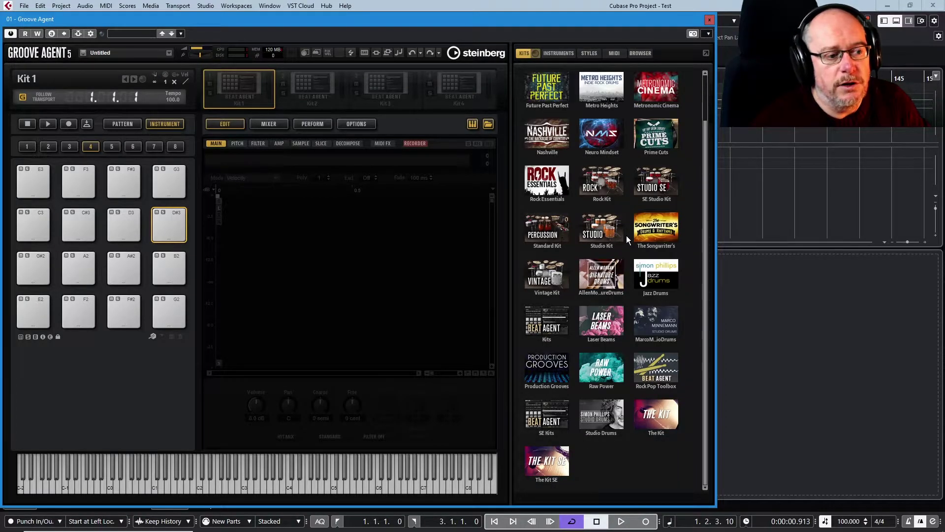
scroll(613, 231, "up", 1)
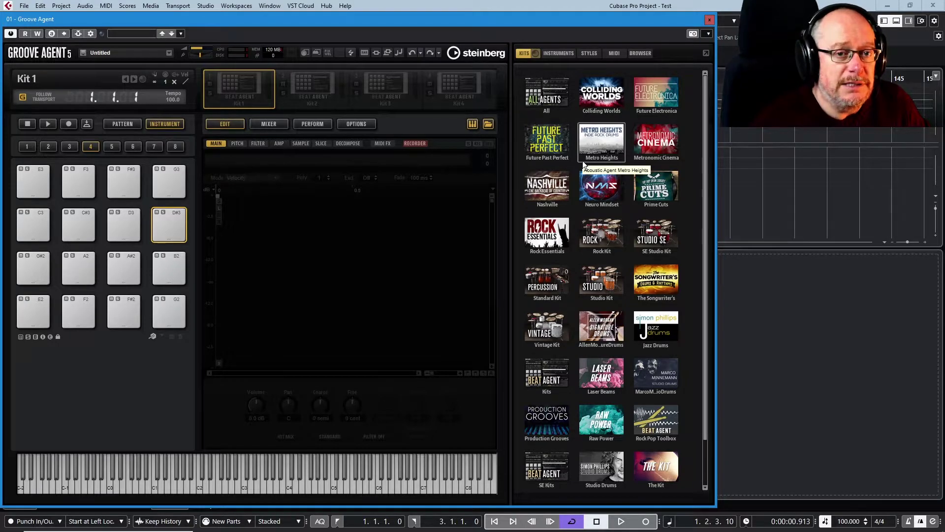
left_click(549, 370)
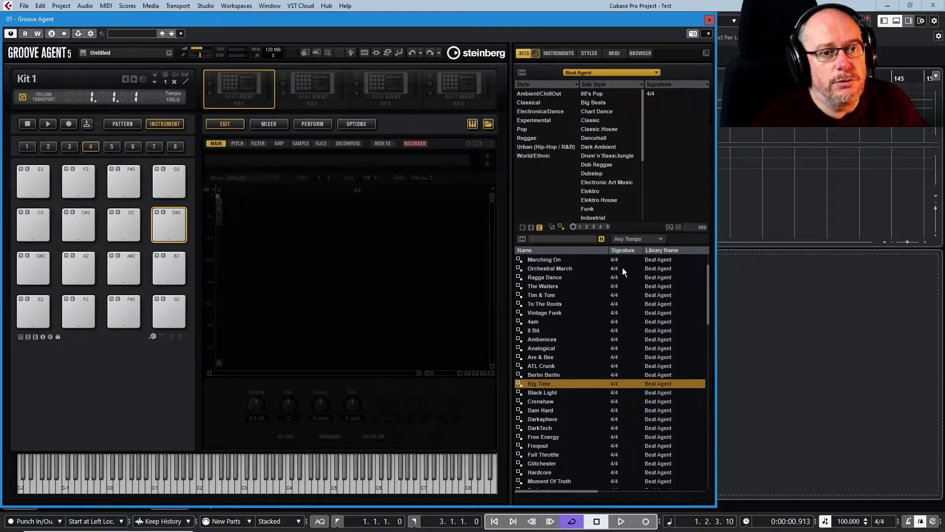
Step: Review the expansions and their agent types on the Groove Agent sheet of the Excel workbook, and return to Groove Agent
left_click(601, 72)
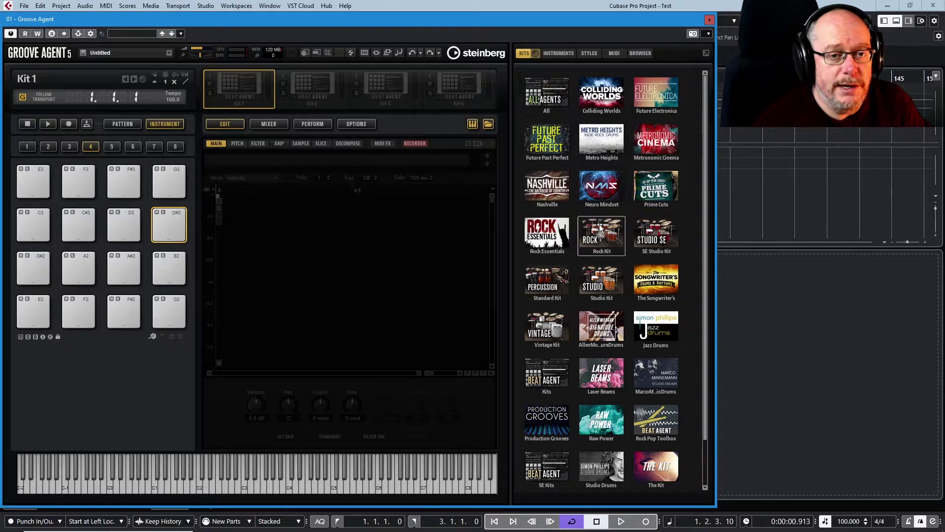
key("alt+Tab")
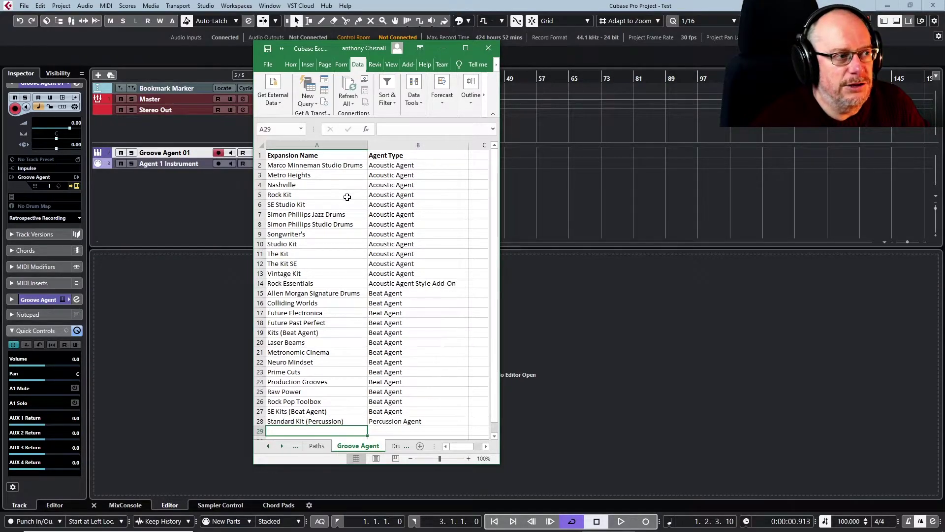
left_click(443, 50)
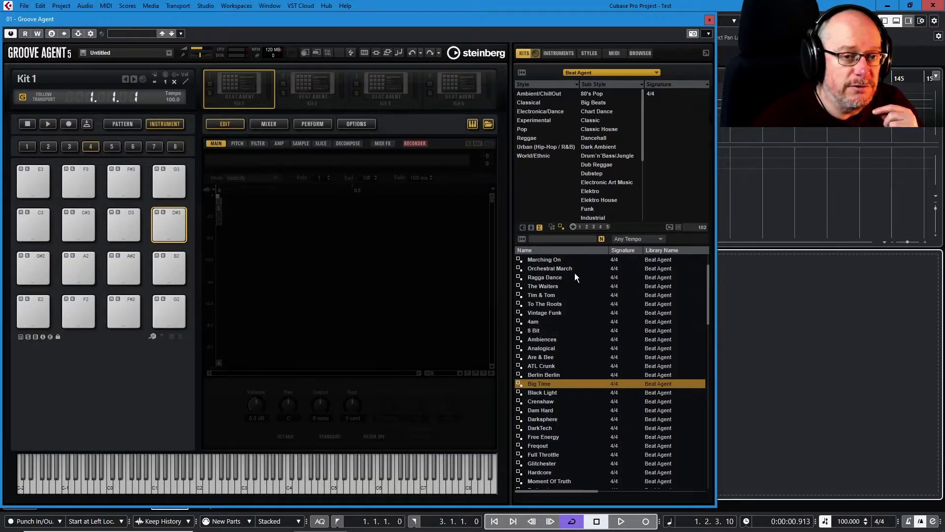
Step: Load the Big Time kit from the Beat Agent set into the first kit slot and check its pattern pads
left_click(593, 74)
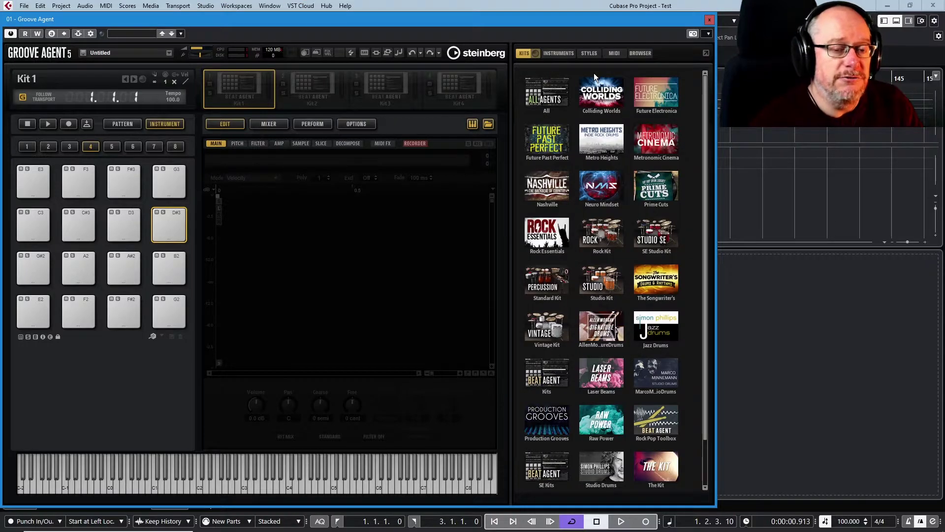
left_click(546, 375)
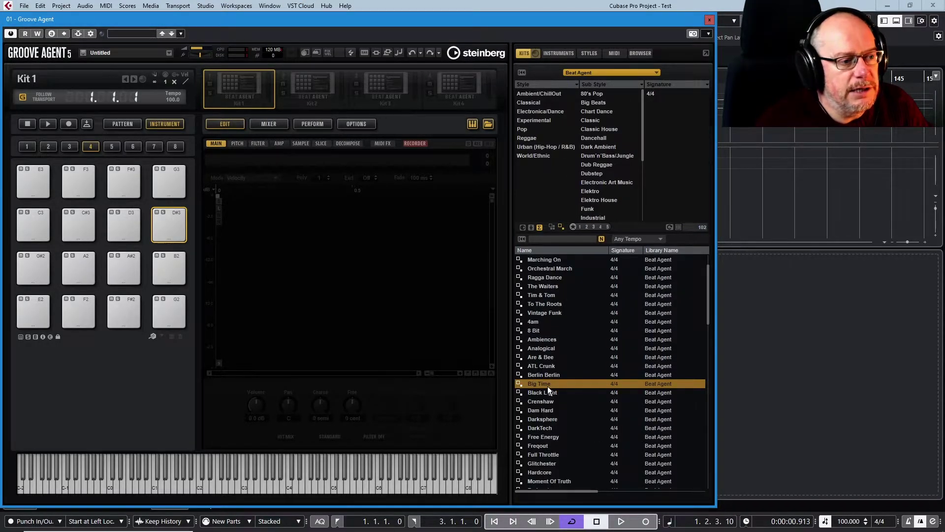
double_click(545, 384)
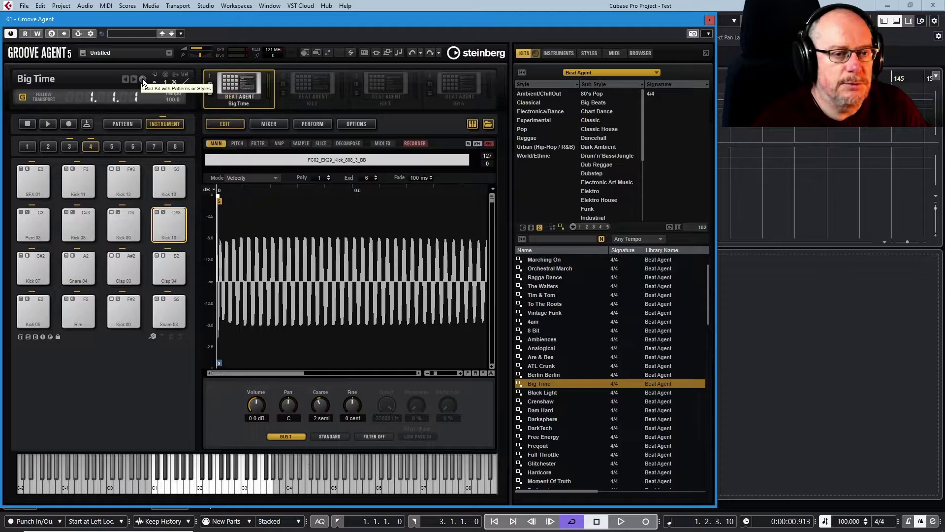
left_click(116, 123)
left_click(165, 123)
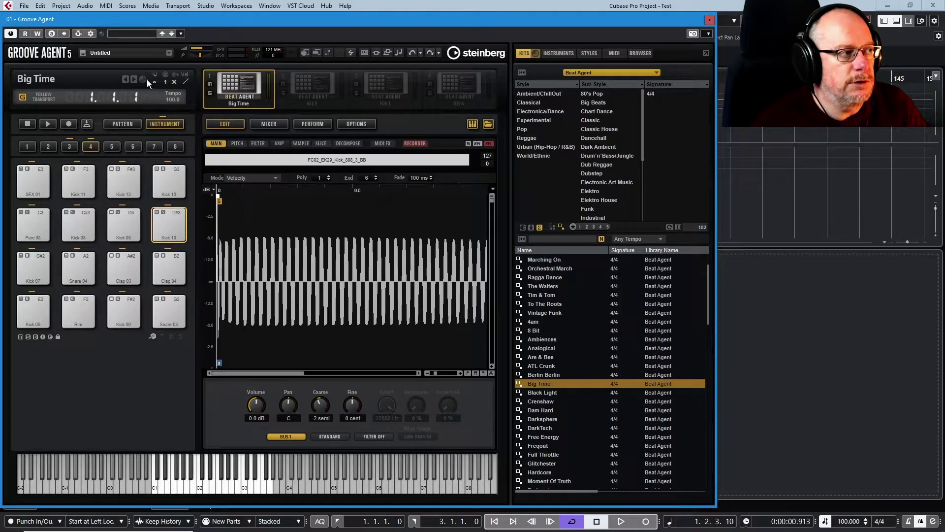
Step: Enable loading kits with patterns or styles and reset the agent in the first kit slot
left_click(142, 79)
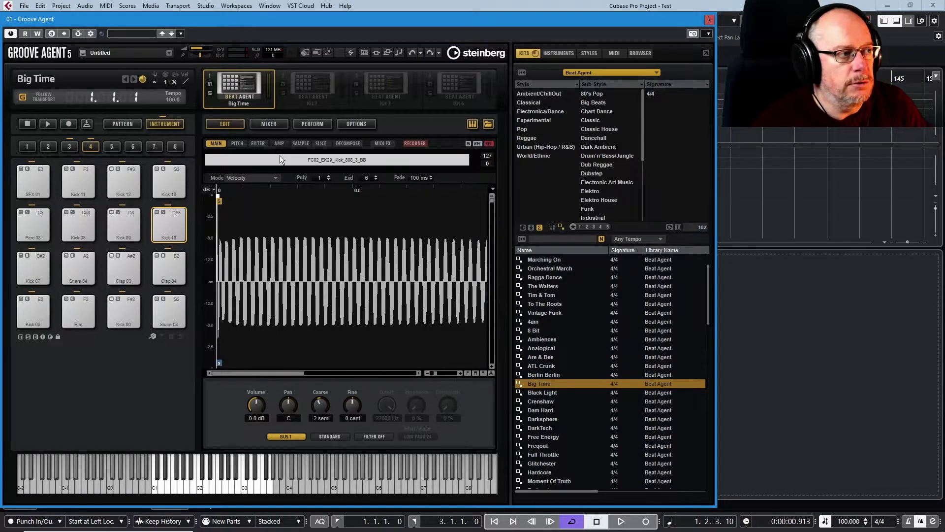
right_click(233, 84)
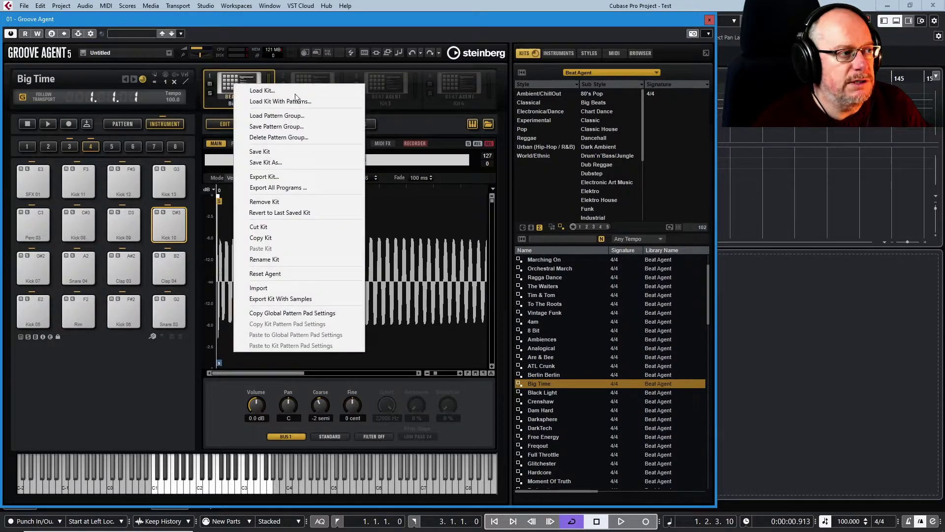
left_click(266, 274)
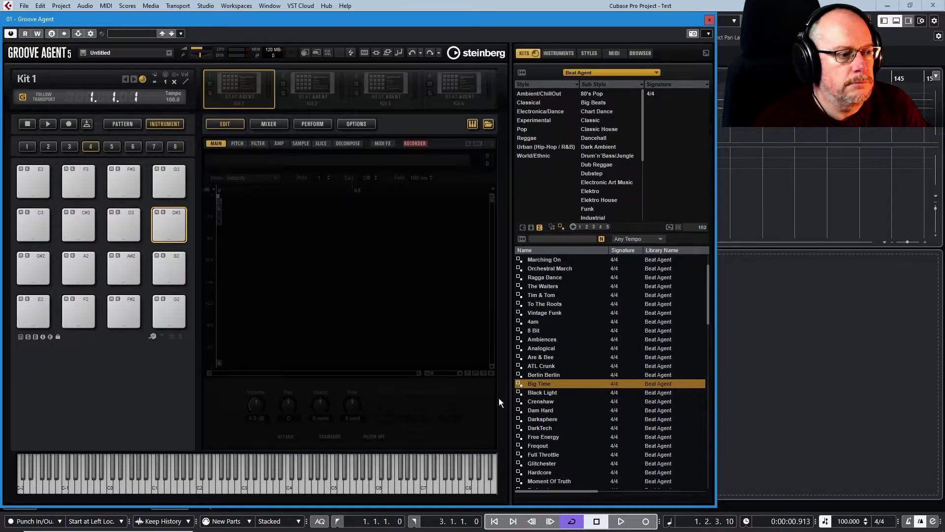
Step: Load the Big Time kit with its patterns into the first slot and compare its pattern and instrument pads
double_click(541, 383)
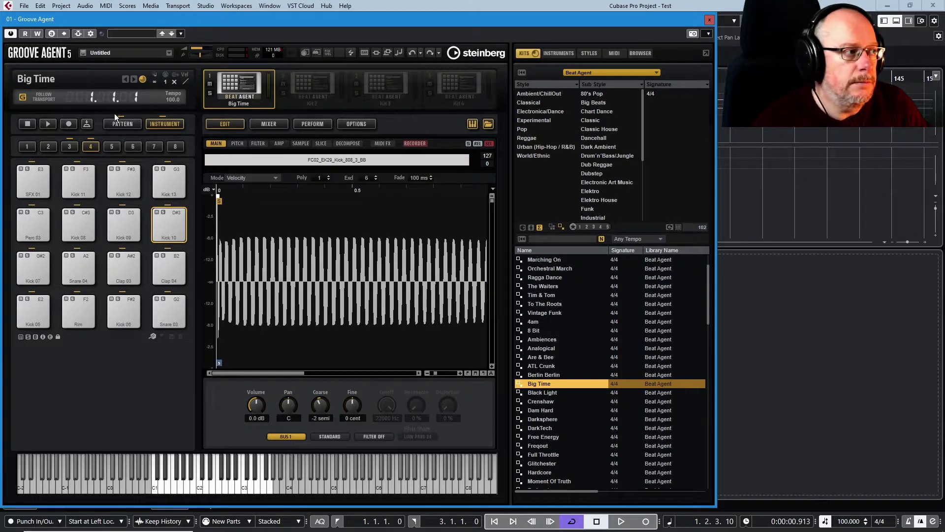
left_click(128, 124)
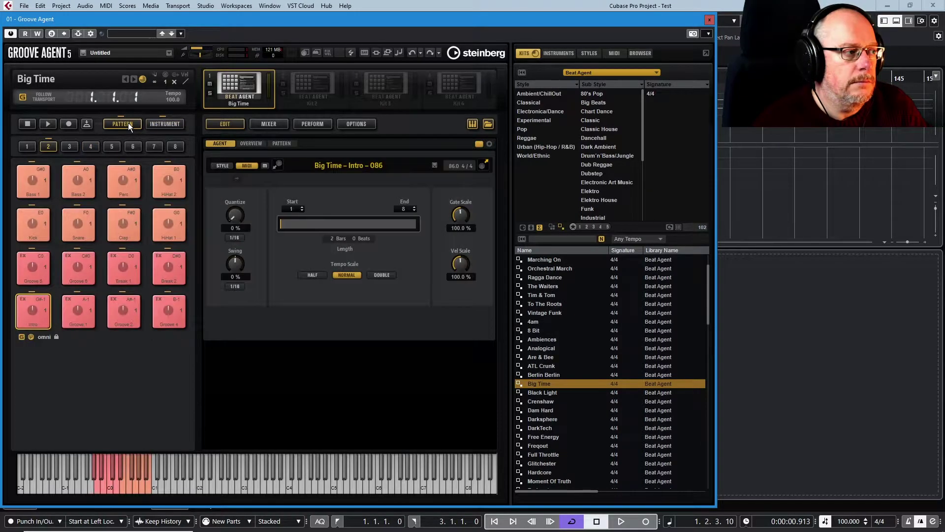
left_click(167, 122)
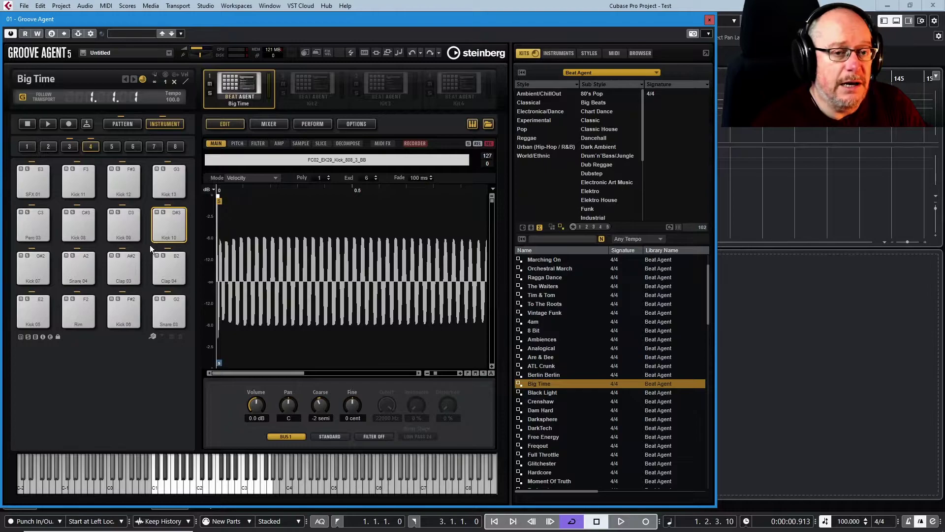
left_click(122, 122)
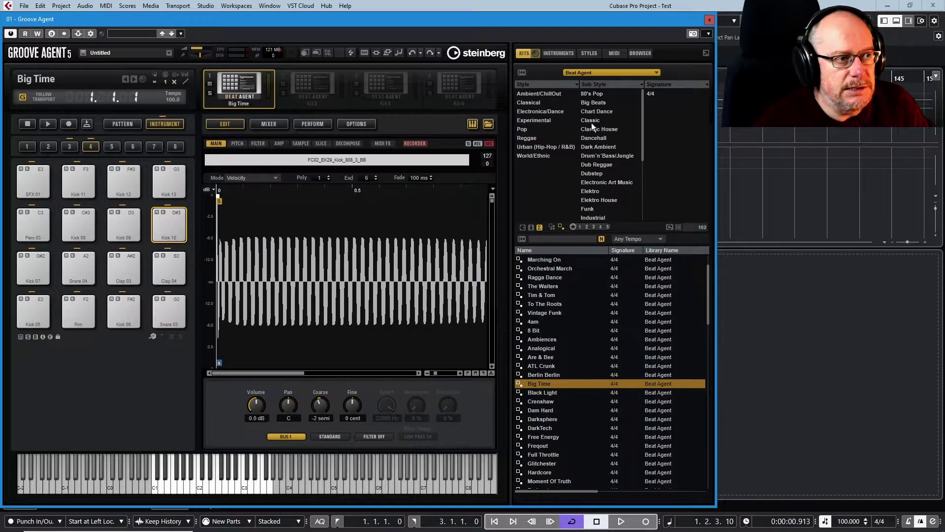
Step: Widen the kit list from the Beat Agent set to all instrument sets
left_click(524, 86)
left_click(548, 85)
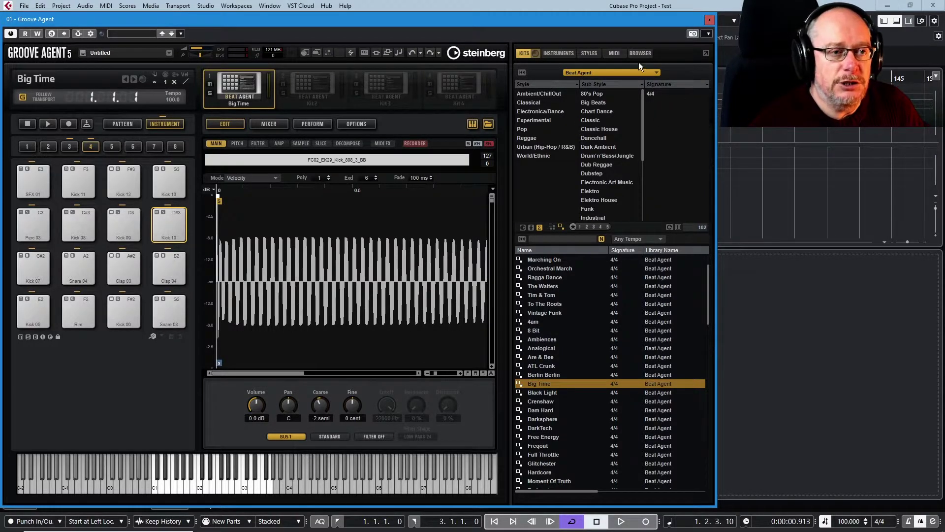
left_click(612, 70)
left_click(556, 87)
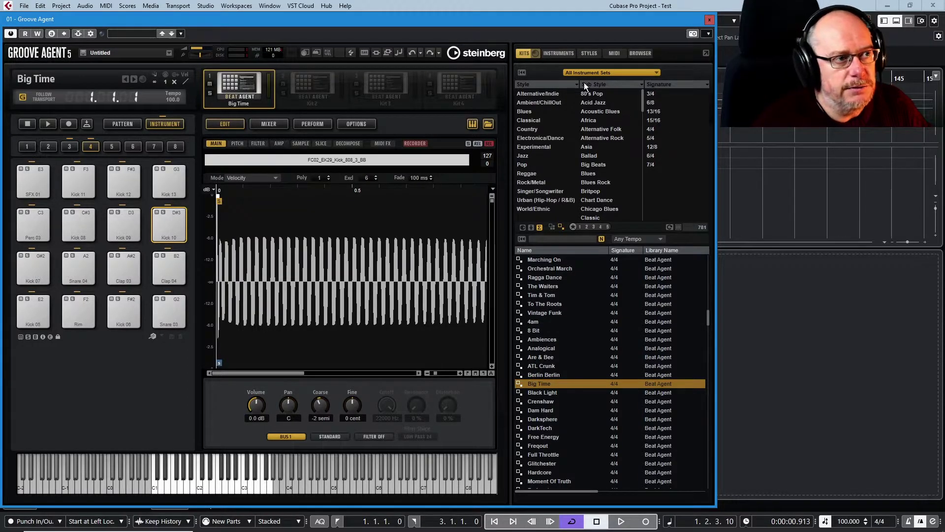
Step: Filter the kit list by user content, switch it to factory content, and compare the multi presets with the kits
left_click(523, 228)
left_click(530, 227)
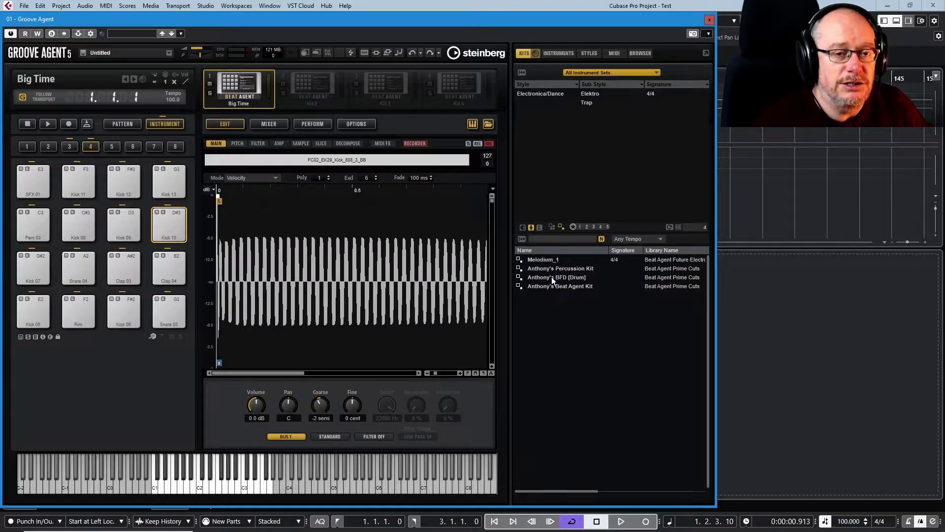
left_click(523, 228)
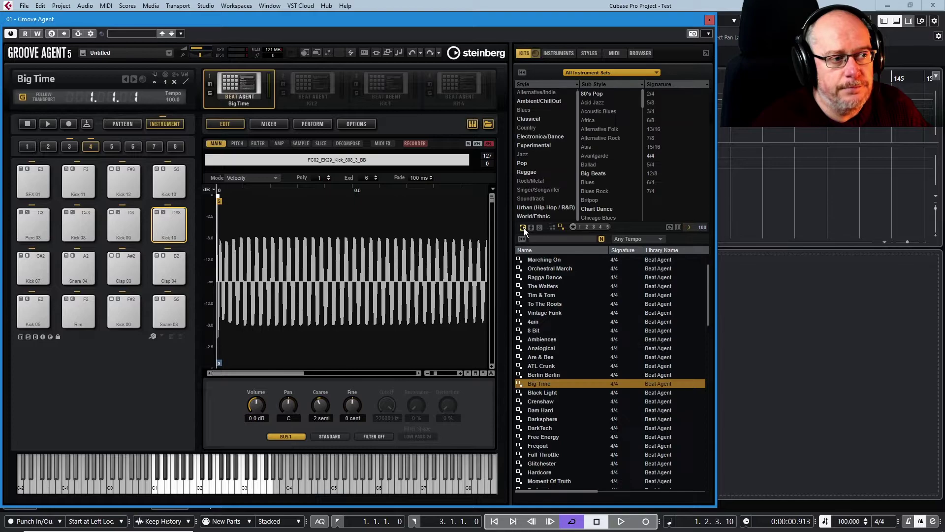
left_click(551, 226)
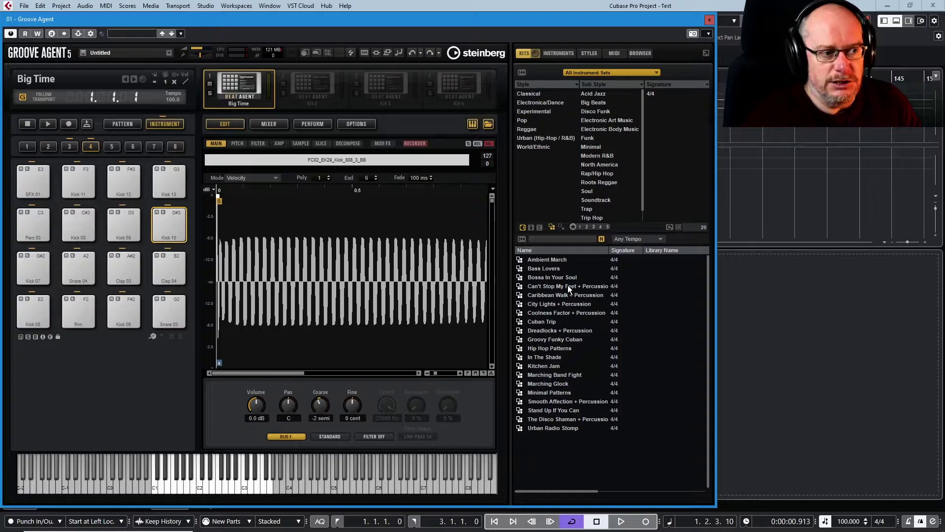
left_click(588, 227)
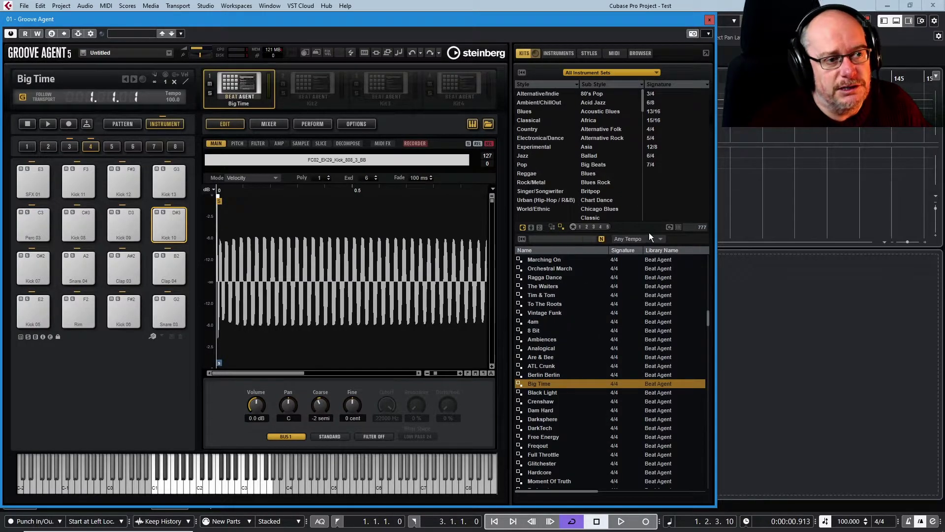
Step: Inspect the attribute categories available as columns for the kit results list
left_click(678, 227)
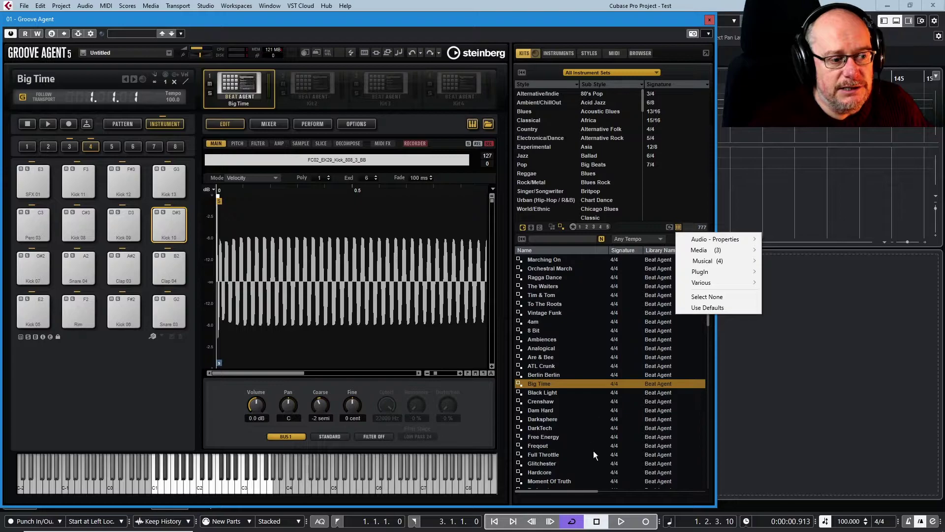
left_click(568, 282)
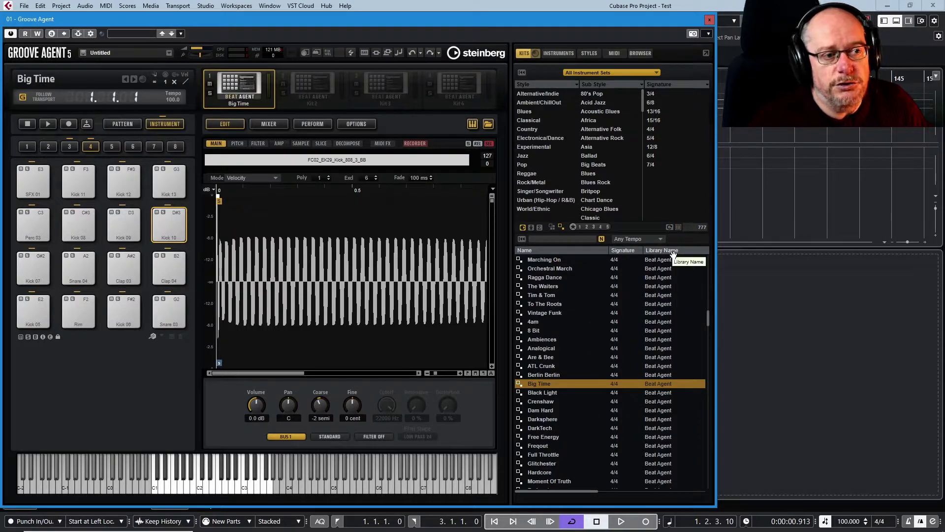
left_click(679, 225)
mouse_move(702, 252)
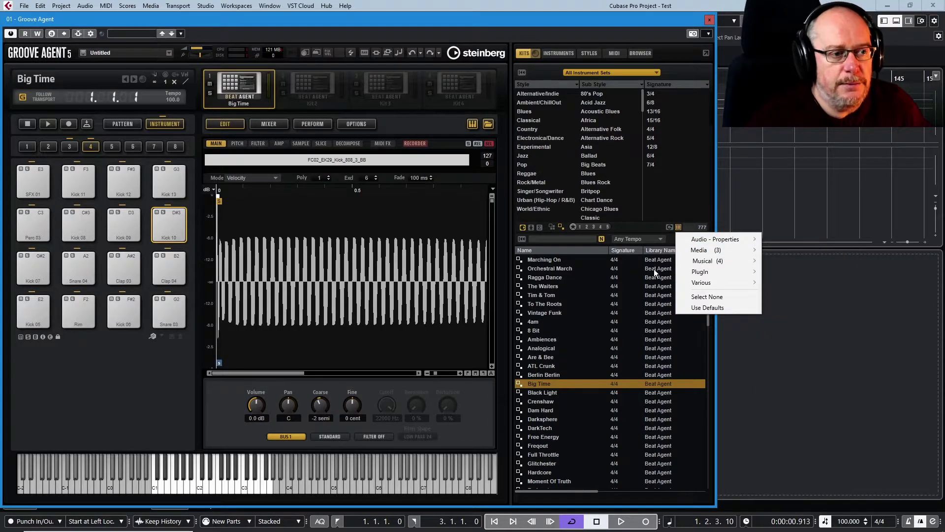
mouse_move(662, 252)
left_mouse_down()
mouse_move(617, 245)
mouse_move(657, 246)
left_mouse_up()
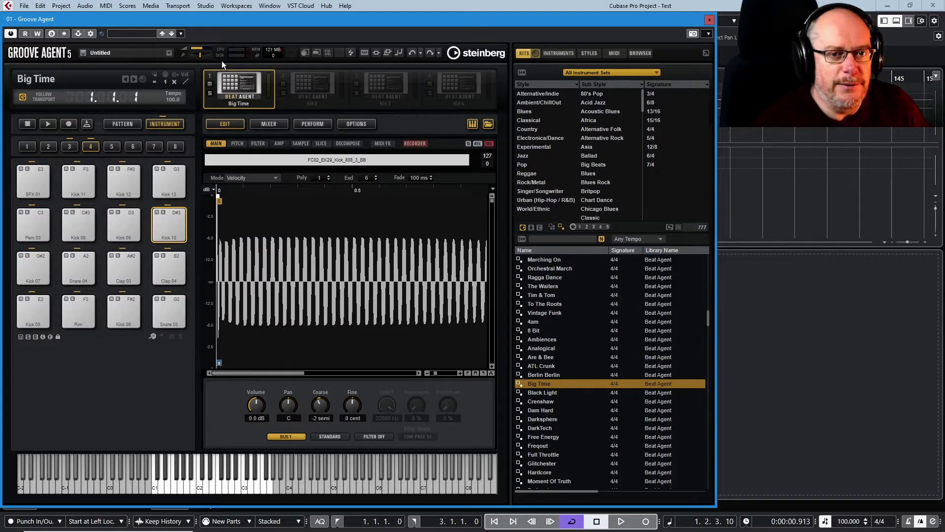
Step: Audition the Clap 04, Clap 03, Kick 09 and Kick 10 pads of the Big Time kit
left_click(170, 271)
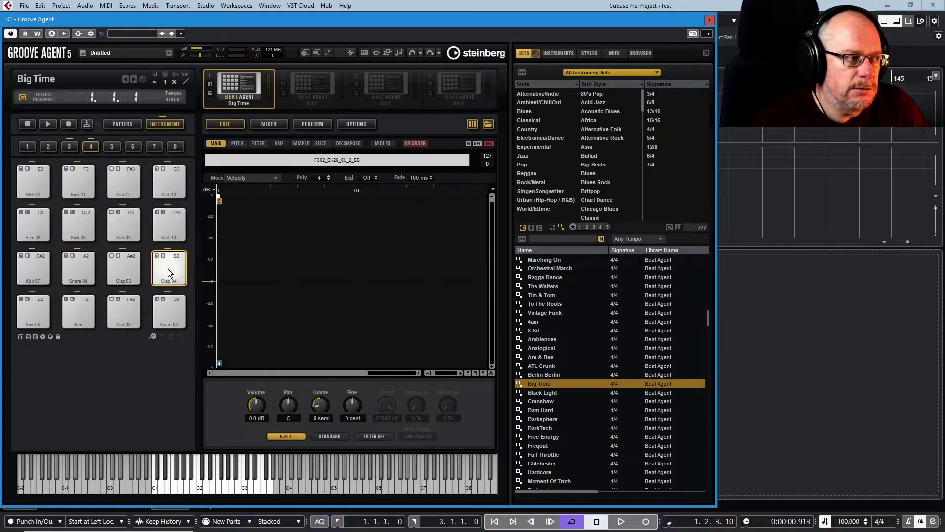
left_click(130, 270)
left_click(133, 227)
left_click(162, 229)
left_click(124, 268)
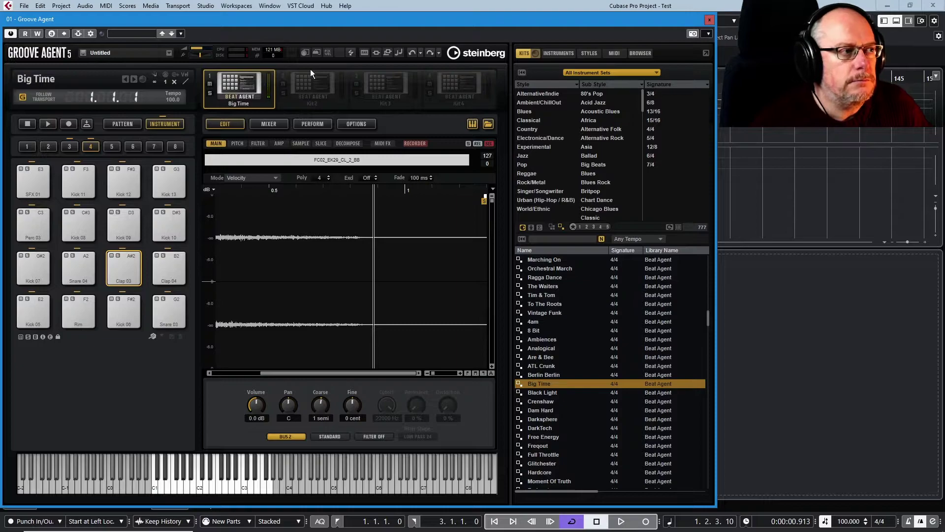
Step: Load the Dreadlocks kit from the Acoustic Agent Vintage Kit set into the second kit slot
left_click(329, 85)
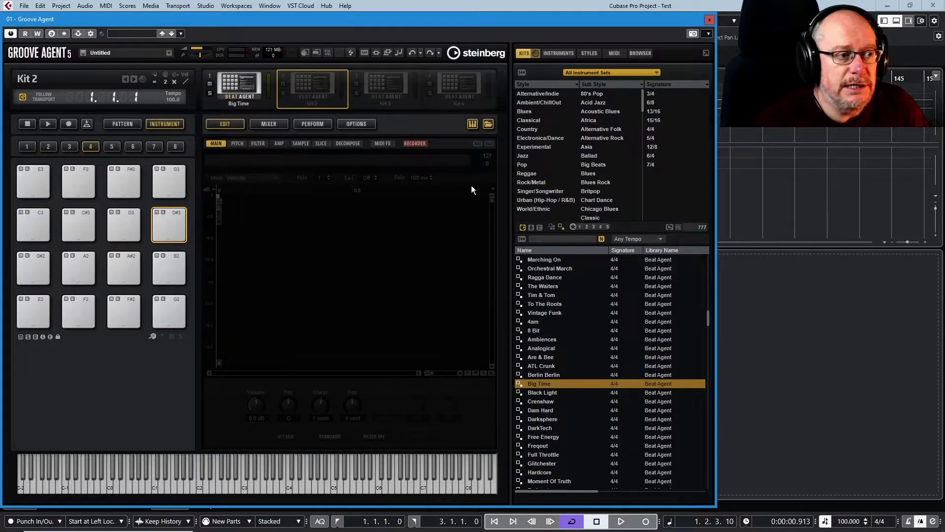
left_click(589, 72)
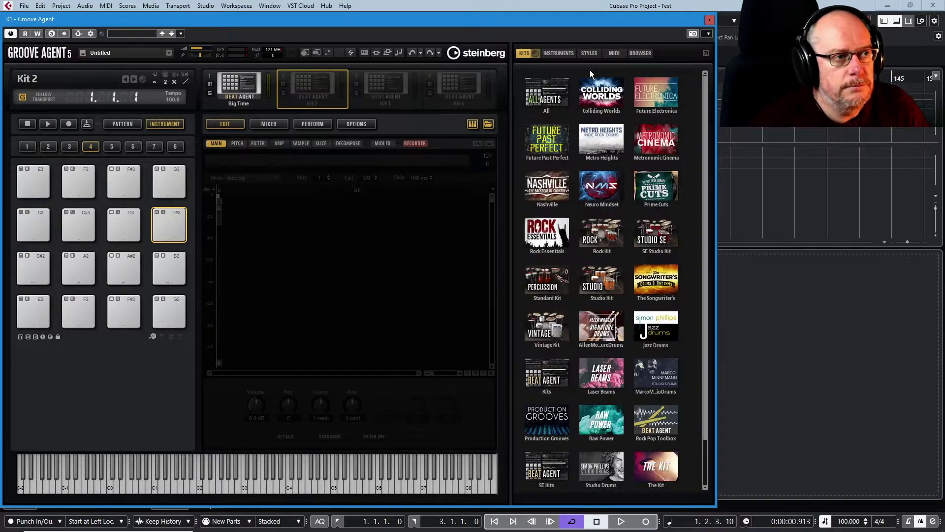
left_click(547, 327)
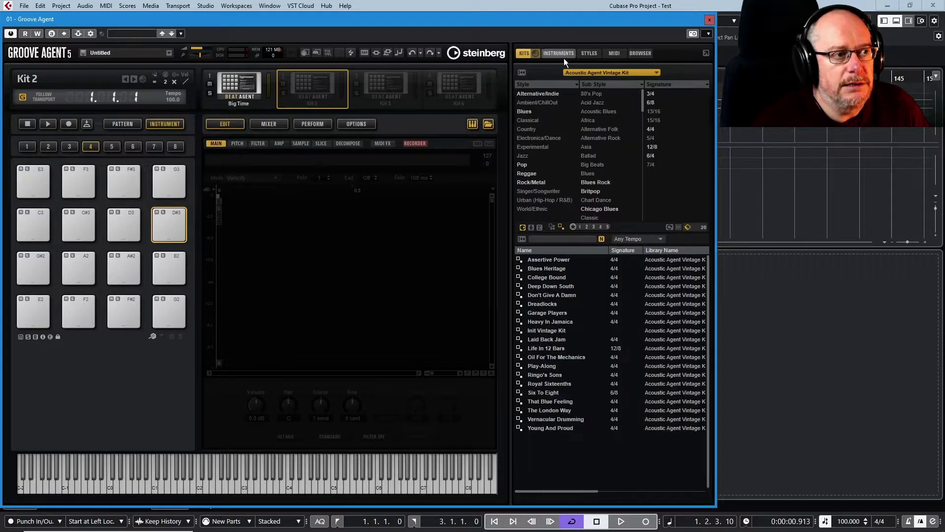
double_click(559, 303)
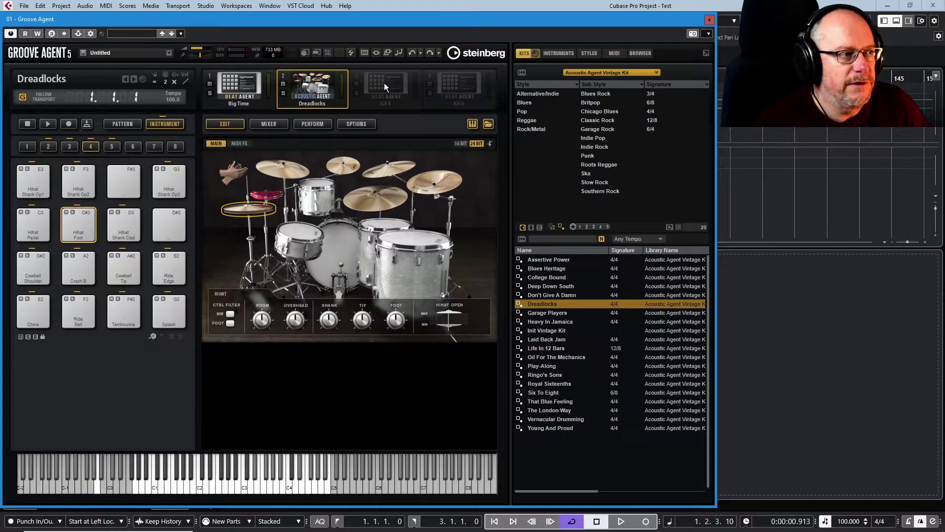
Step: Load the Cuban Ghetto kit from the Percussion Agent Standard Kit set into the third kit slot
left_click(384, 86)
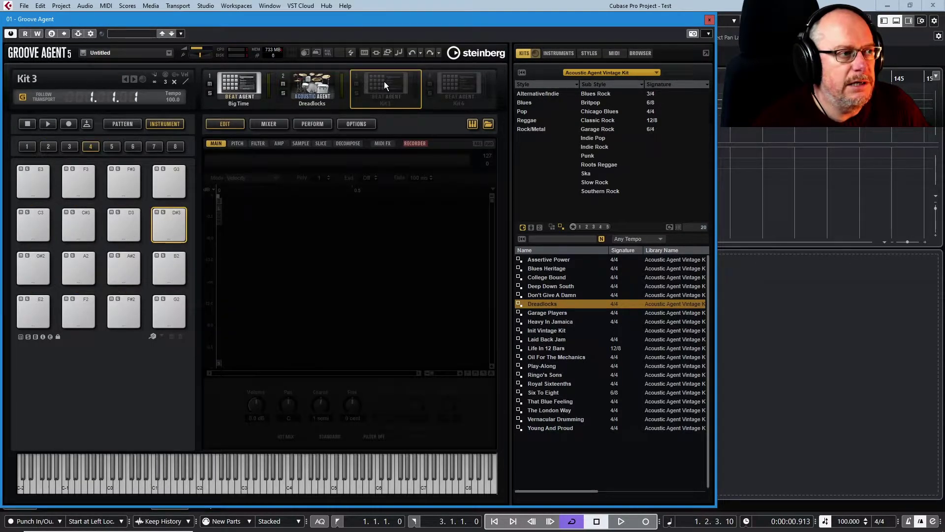
left_click(603, 69)
left_click(548, 276)
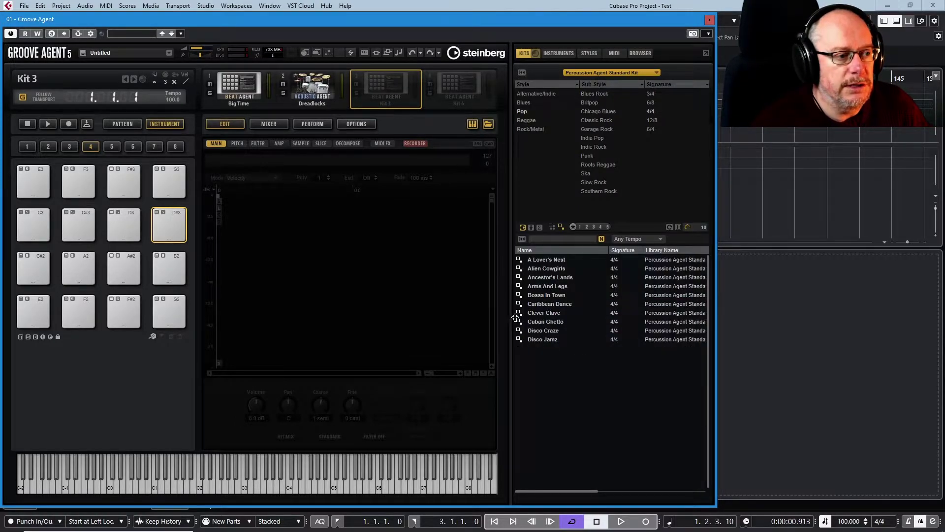
double_click(547, 321)
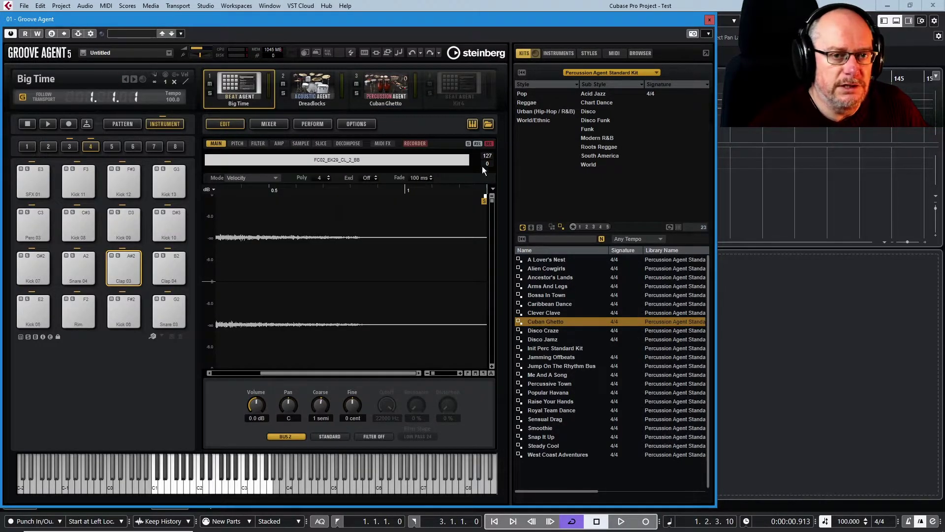
Step: Replace the Clap 04 pad of the Big Time kit with the Electekk - Tom instrument and play it
left_click(554, 52)
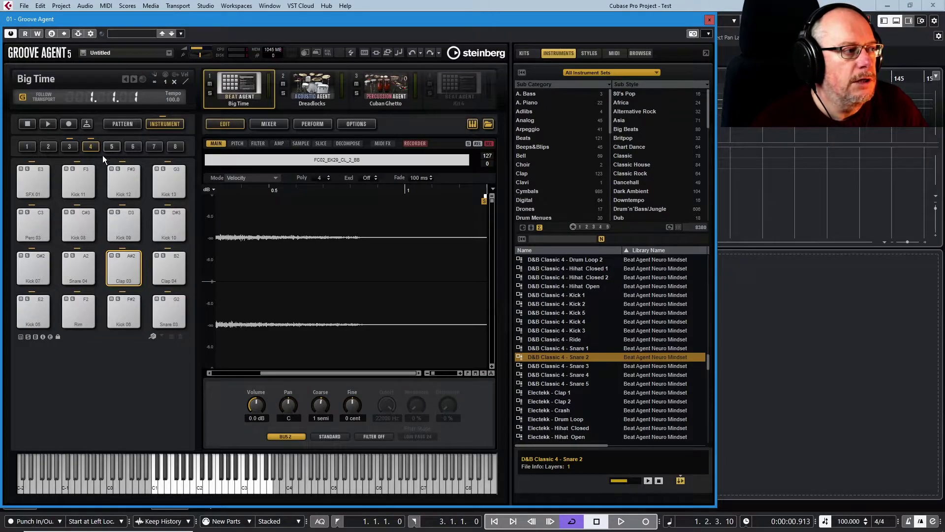
left_click(165, 261)
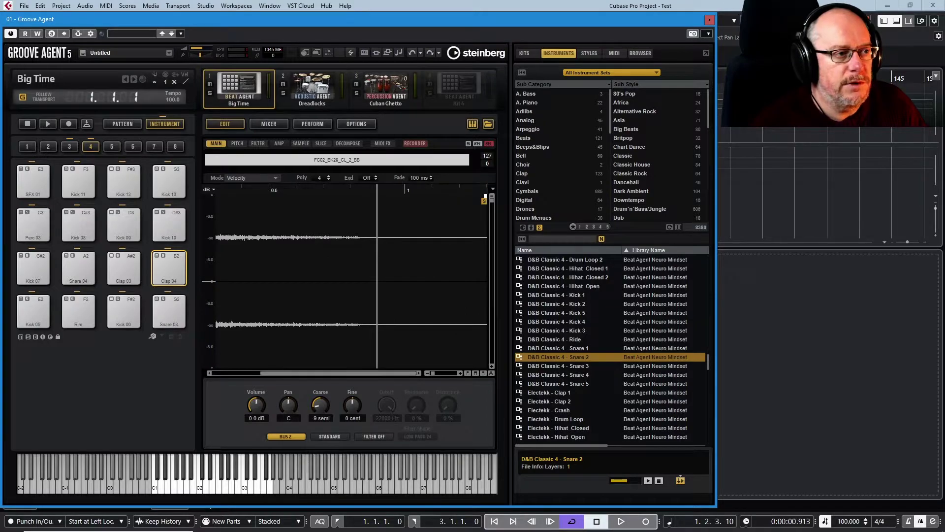
scroll(632, 361, "down", 7)
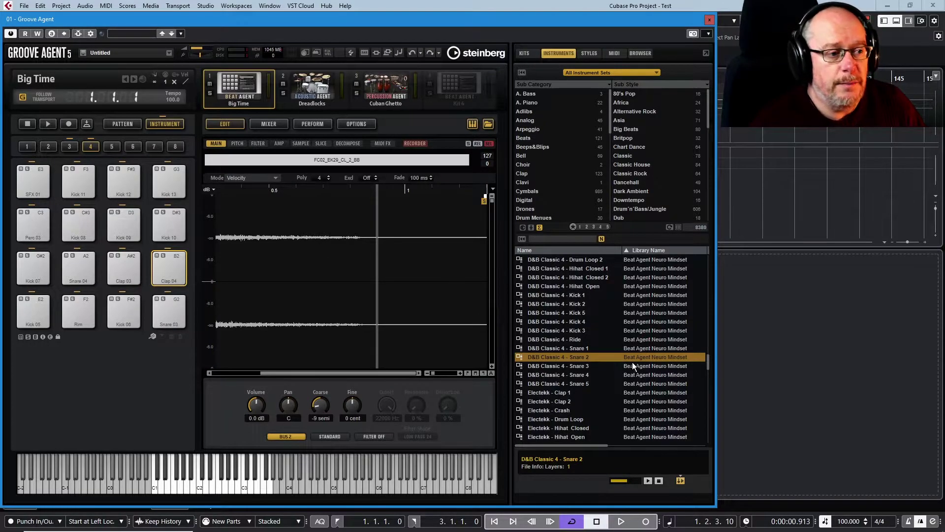
double_click(549, 329)
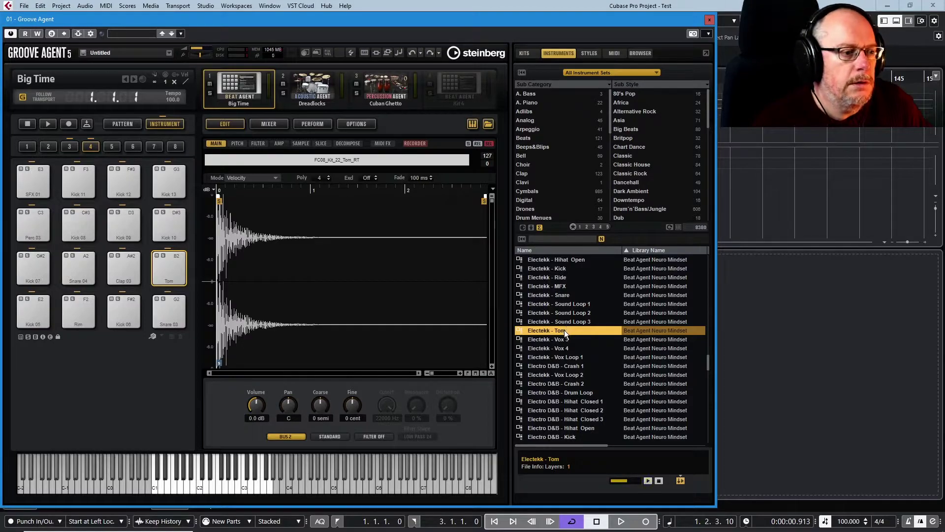
left_click_drag(564, 330, 154, 282)
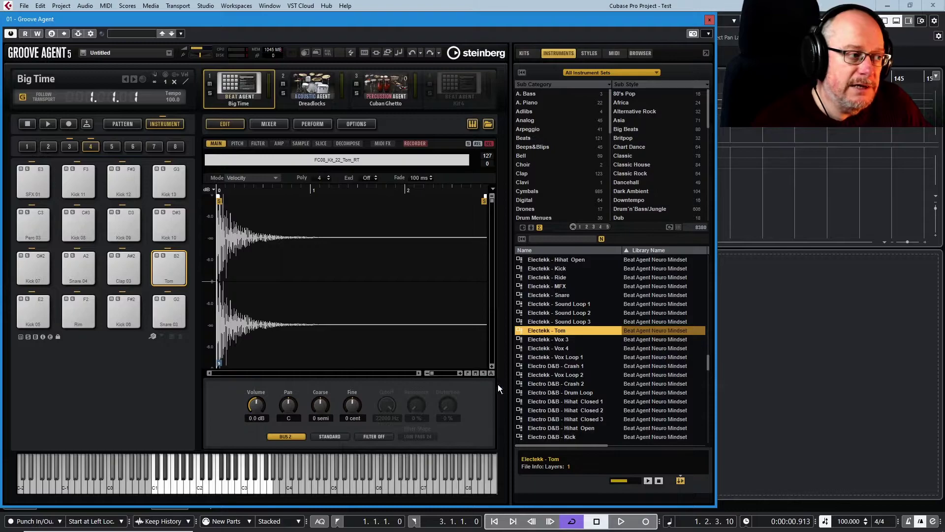
left_click(170, 267)
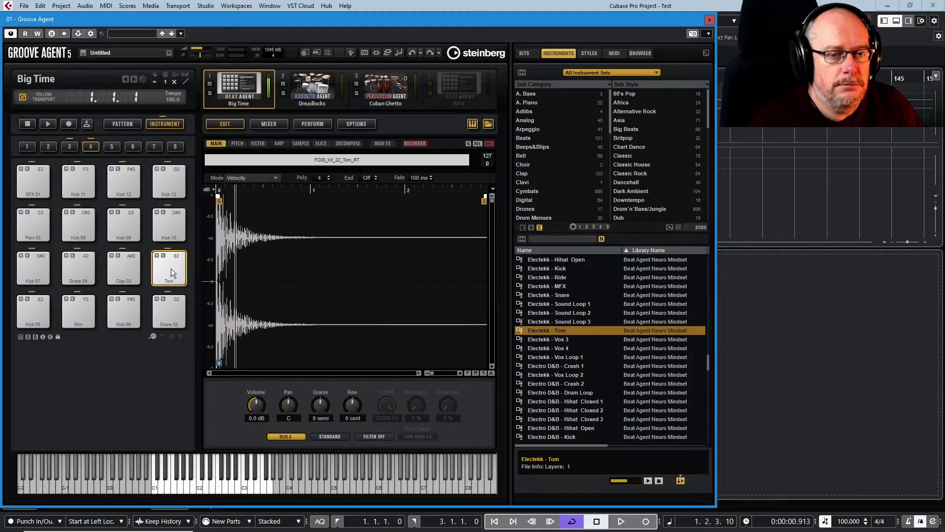
Step: Try to replace the Clap 03 pad with Electro D&B - Crash 1, playing that pad and the neighbouring Snare 04 pad
left_click(126, 266)
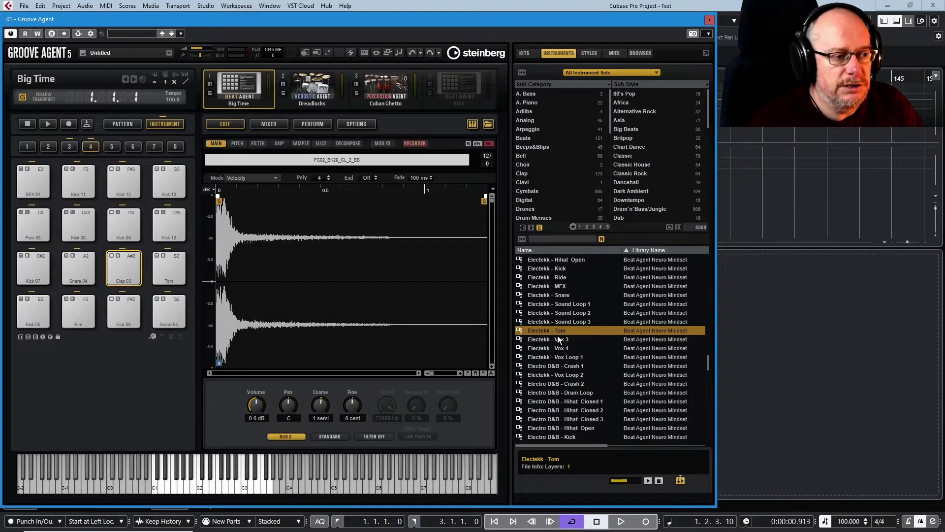
double_click(559, 365)
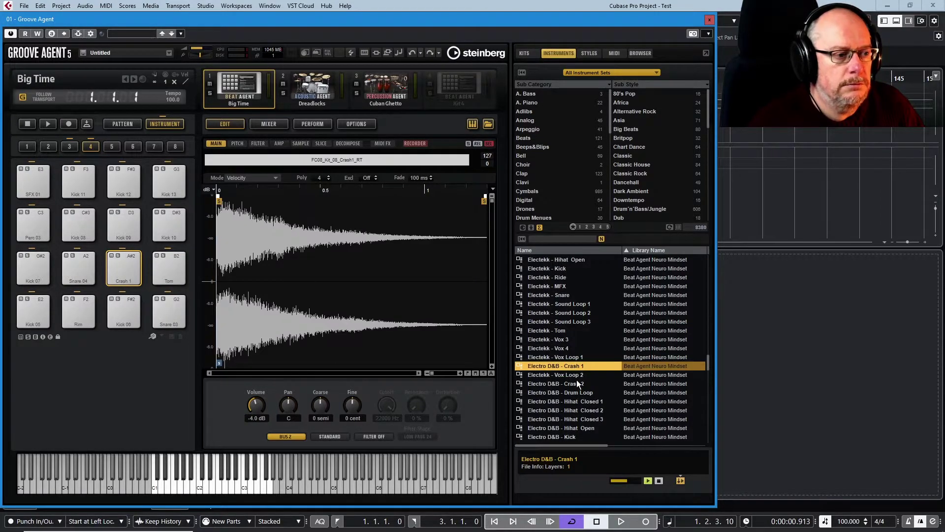
scroll(578, 377, "down", 2)
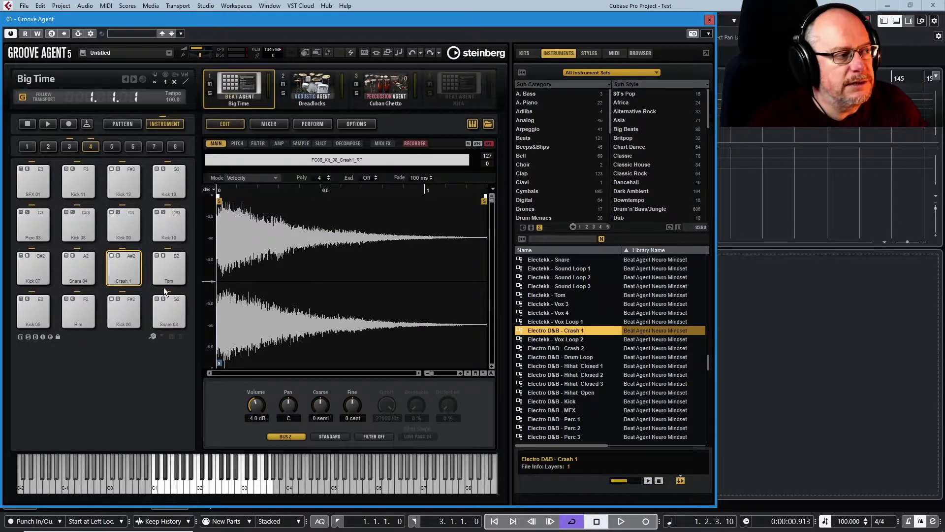
left_click(130, 261)
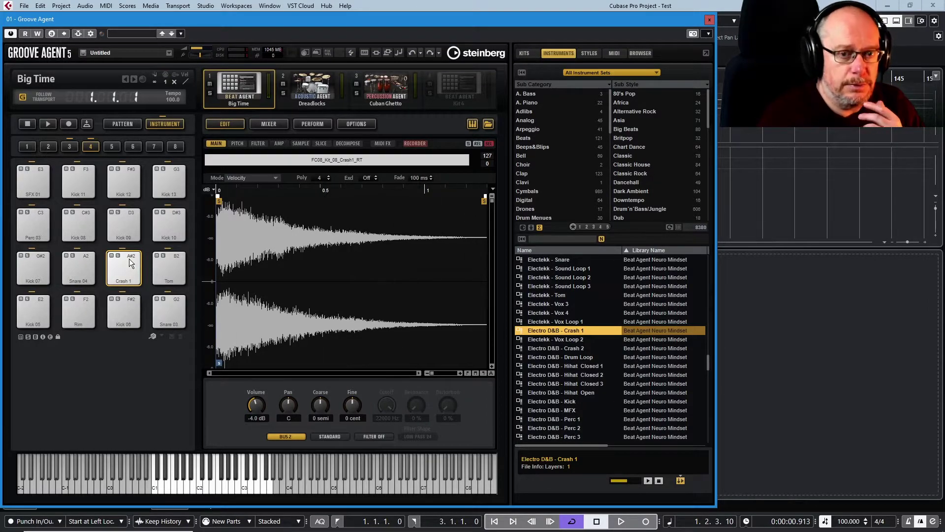
left_click(129, 261)
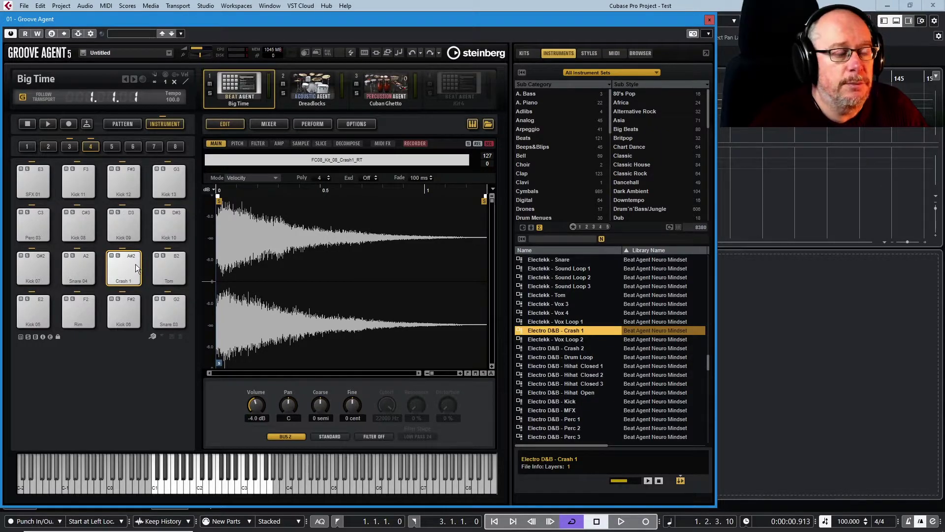
left_click(76, 264)
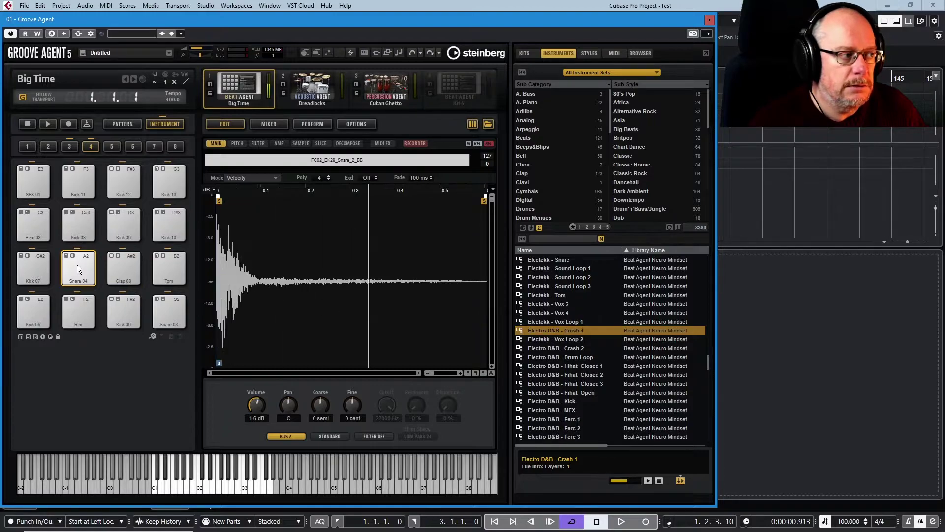
Step: Load Electro D&B - Crash 1 onto the Clap 03 pad again and play the pad
left_click(132, 276)
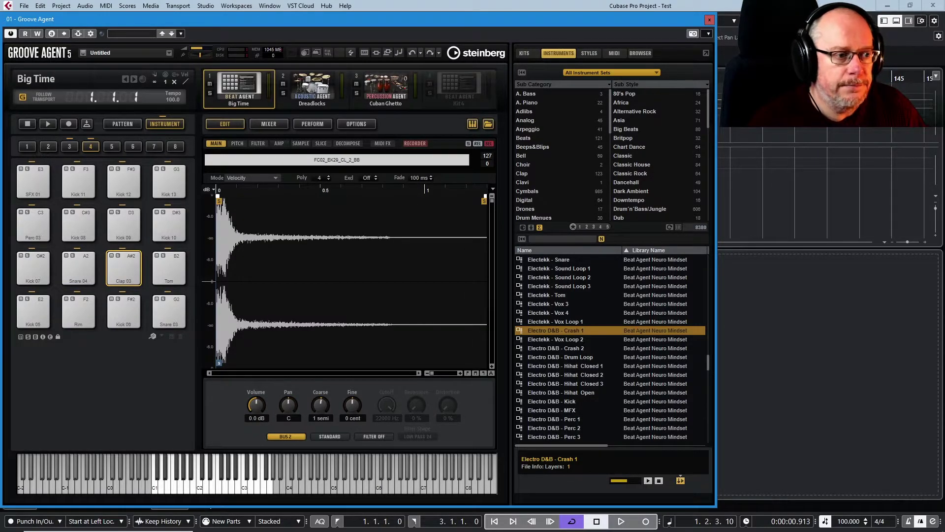
double_click(578, 331)
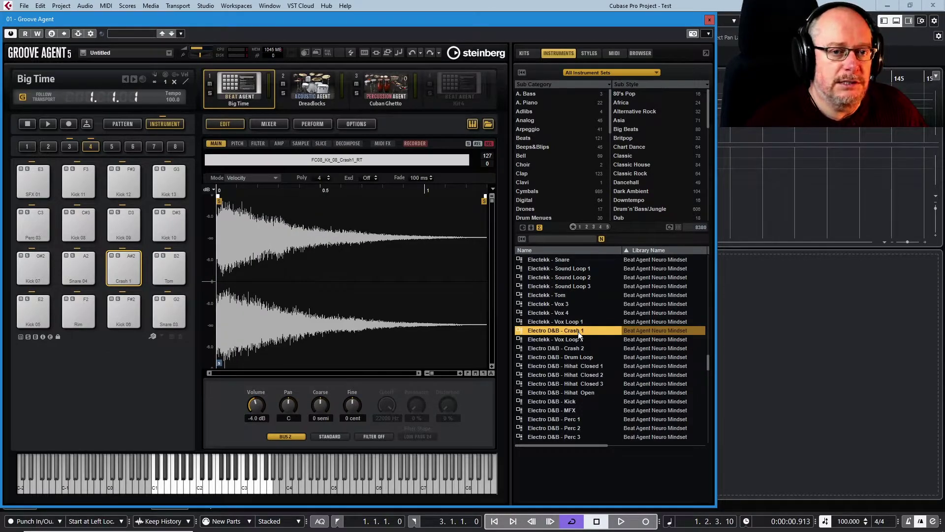
left_click_drag(577, 332, 123, 263)
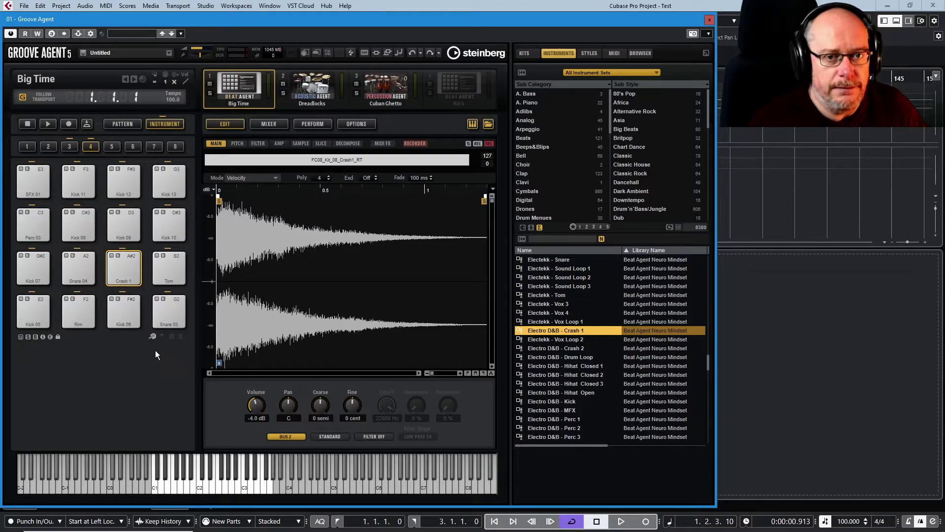
left_click(124, 268)
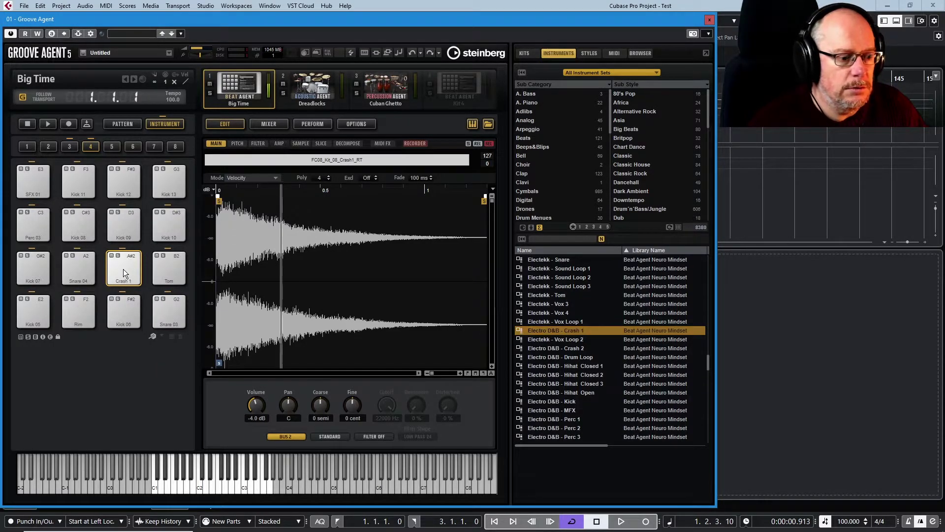
left_click(123, 269)
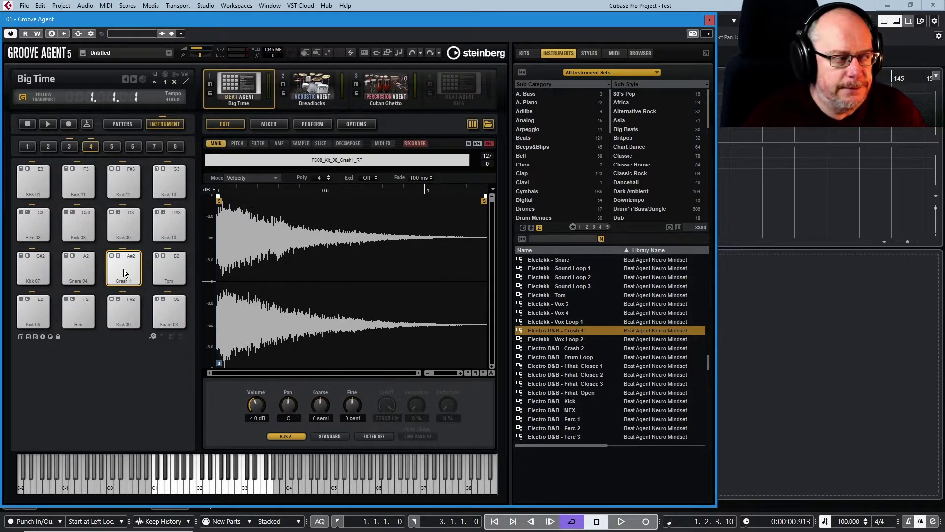
Step: Turn off Prelisten in Place and audition Electekk - Vox Loop 2 from the instrument list
left_click(571, 330)
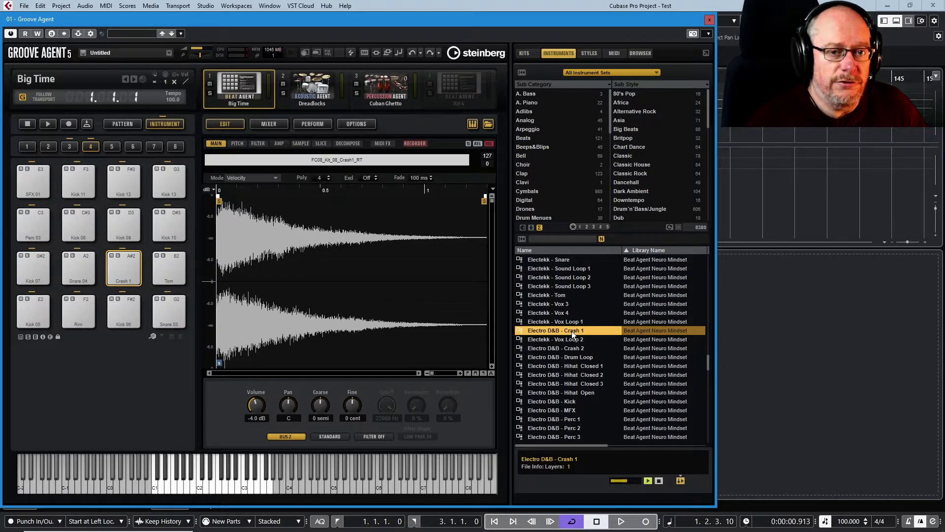
left_click(682, 483)
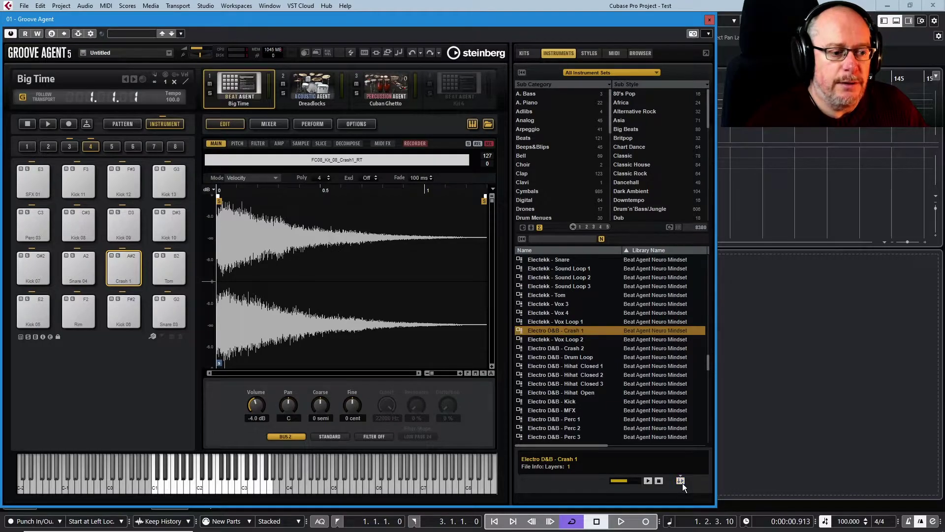
left_click(563, 339)
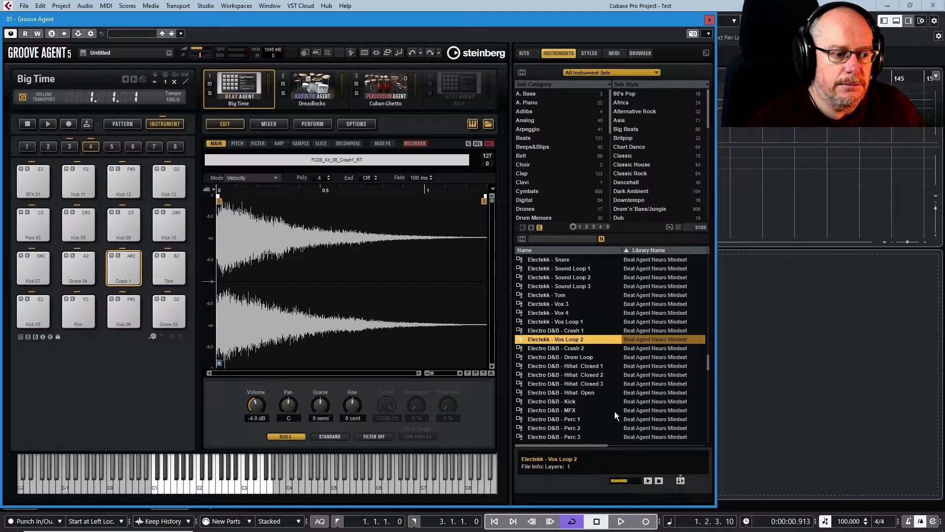
left_click(648, 480)
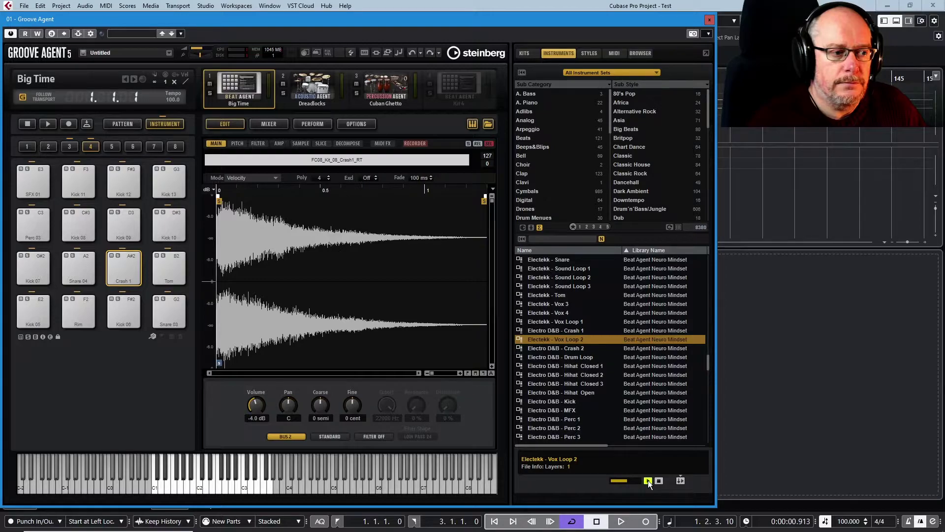
Step: Load Electekk - Vox Loop 2 onto the Crash 1 pad and play it
double_click(562, 339)
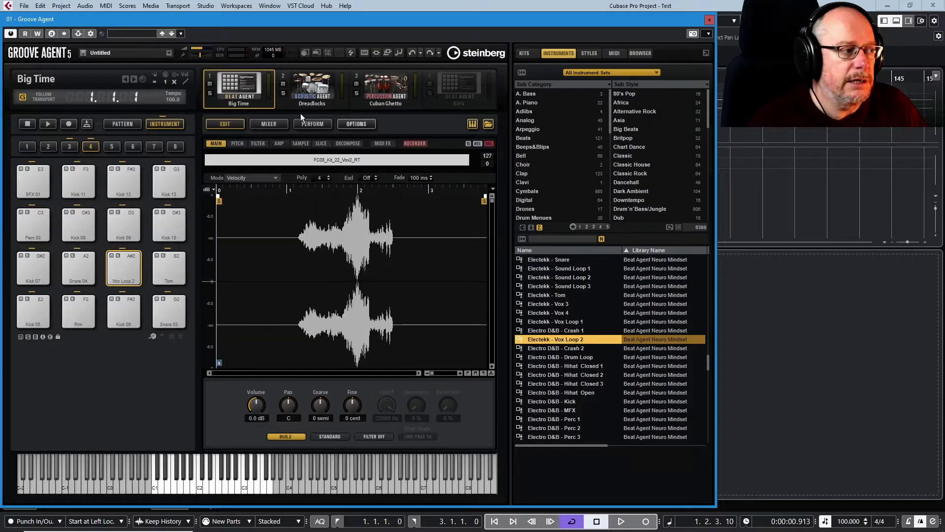
left_click(129, 263)
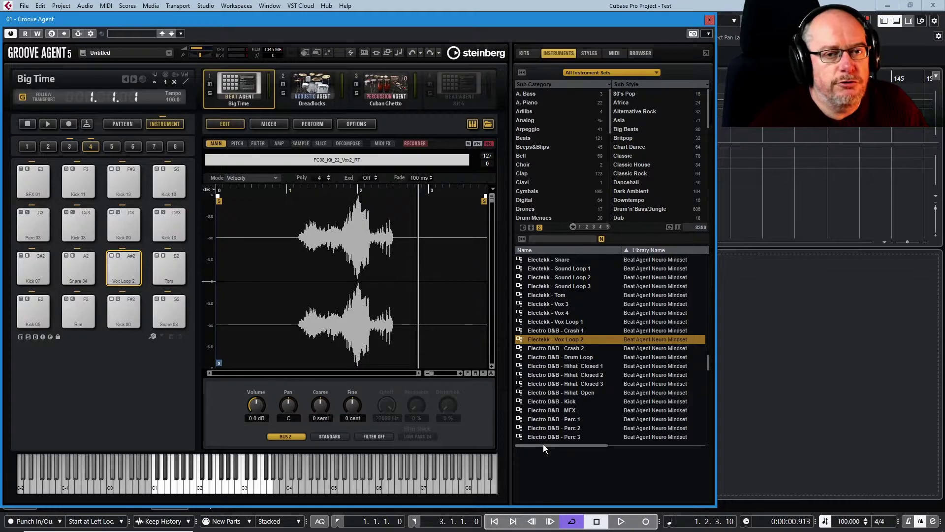
left_click_drag(543, 444, 641, 437)
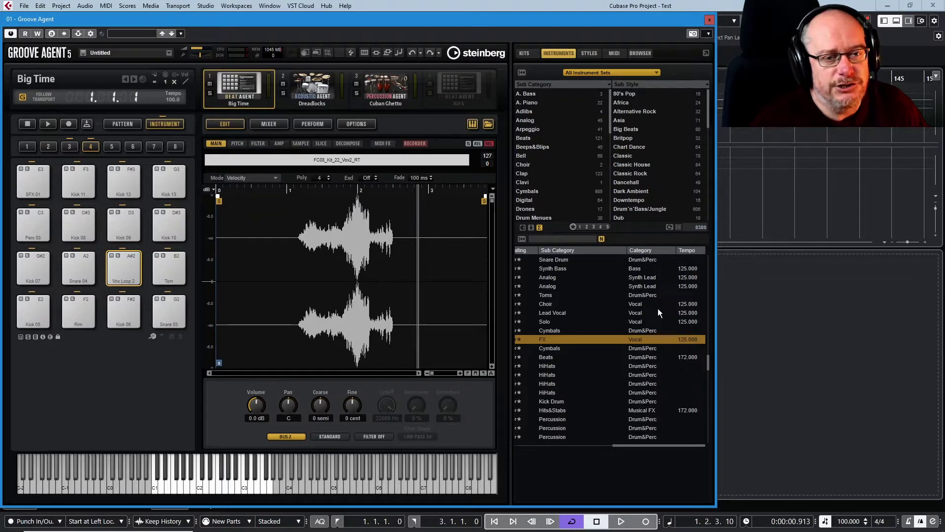
left_click_drag(645, 444, 497, 450)
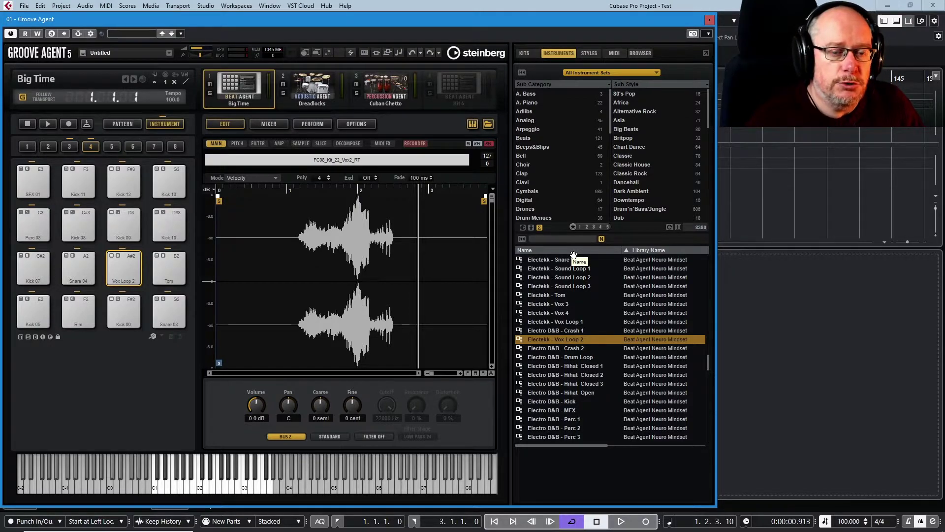
Step: Try to load Electro D&B - Crash 2 into the Dreadlocks acoustic kit, first from the instrument list and also onto its empty D#3 pad
left_click(325, 85)
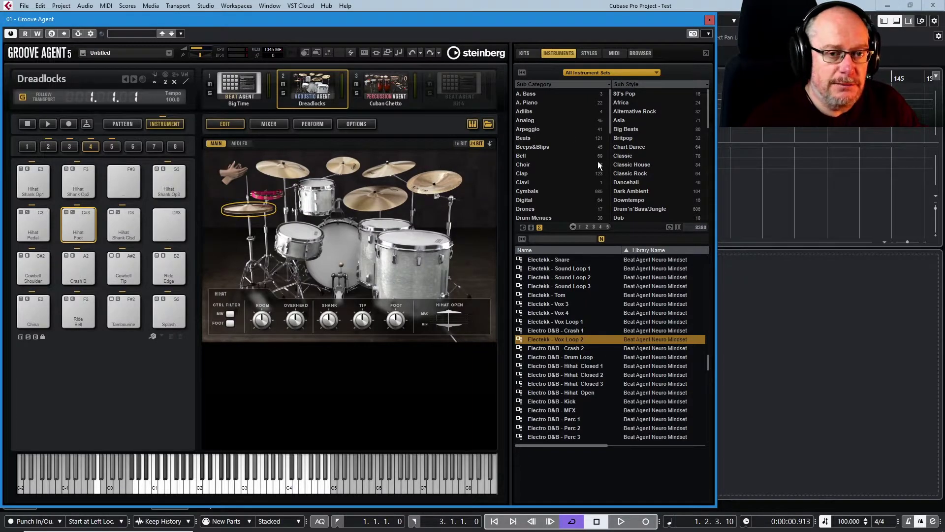
mouse_move(679, 481)
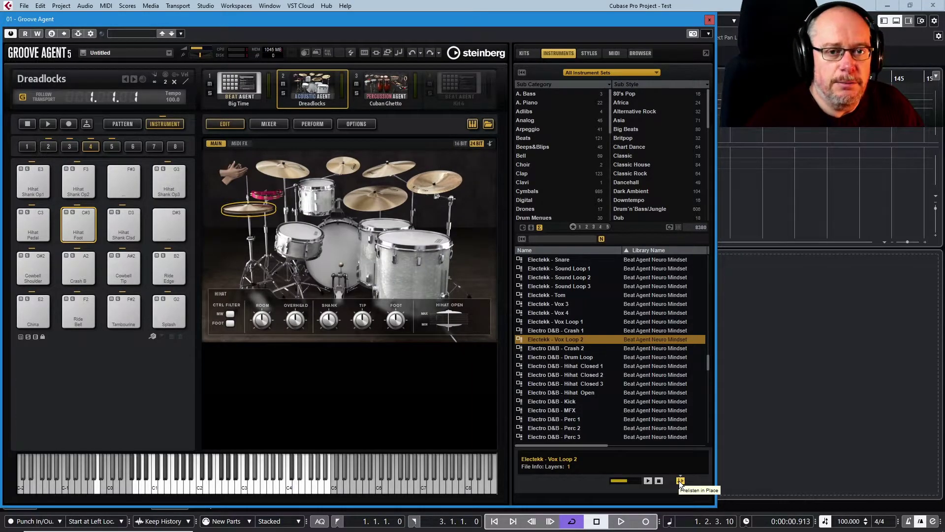
left_click(552, 348)
double_click(551, 348)
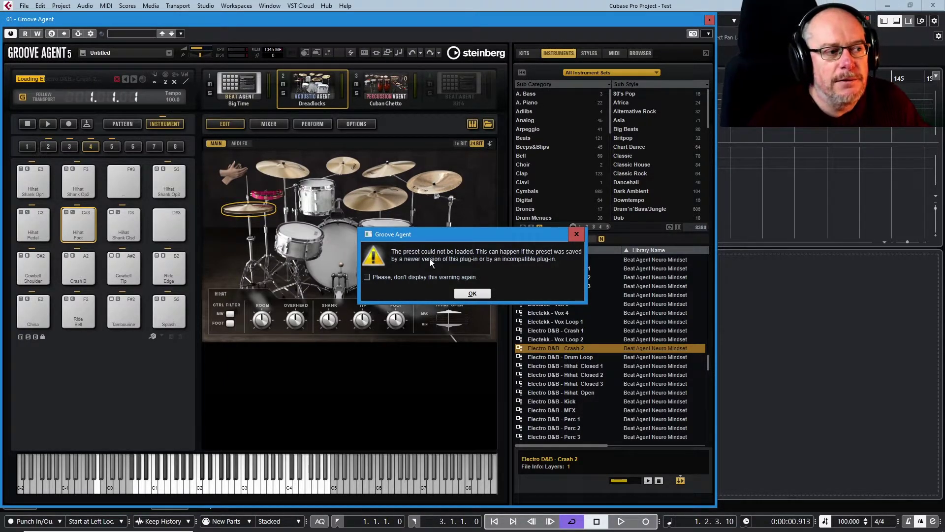
left_click(471, 293)
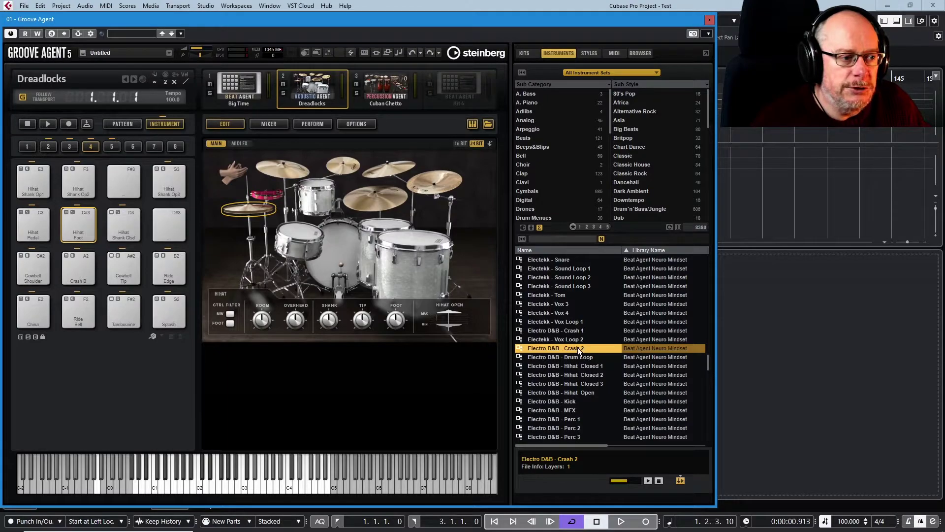
left_click_drag(578, 349, 170, 226)
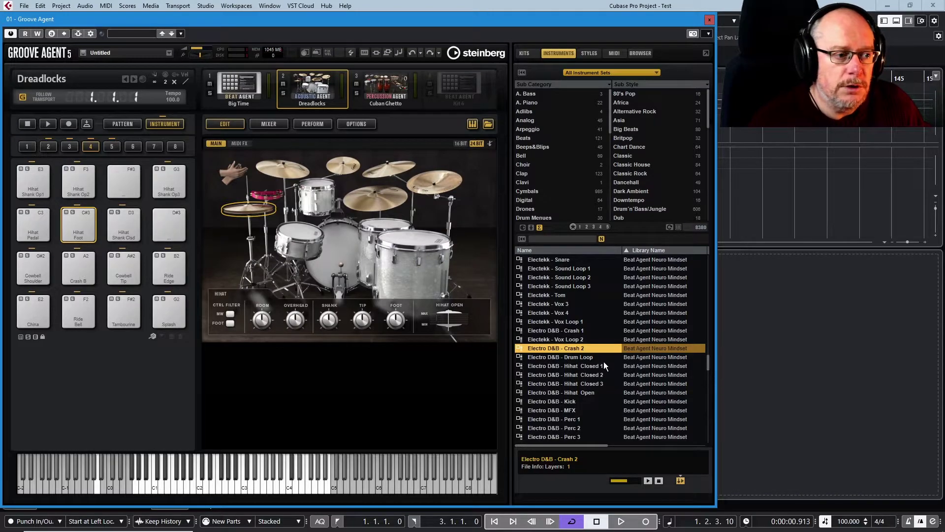
left_click_drag(578, 351, 168, 224)
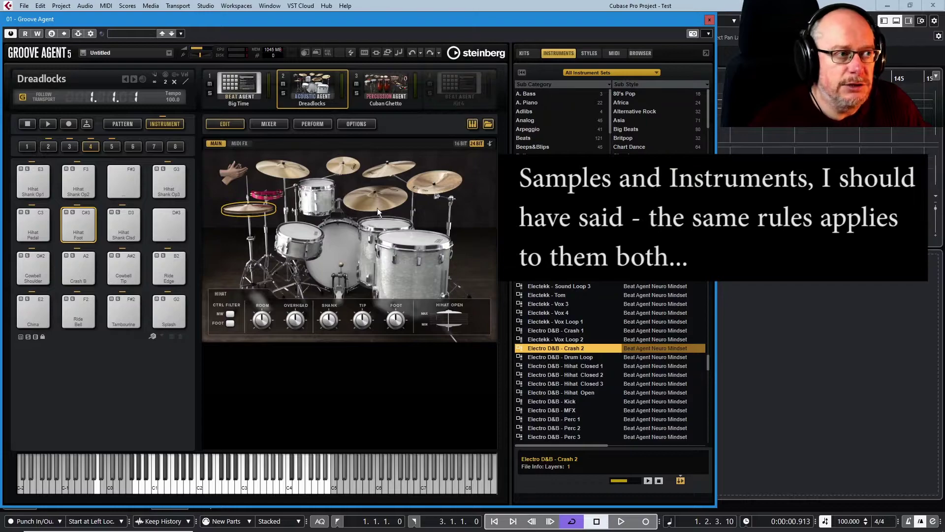
Step: Try to load Electro D&B - Crash 2 onto an empty pad in group 8 of the Cuban Ghetto percussion kit, and Crash 1 from the list
left_click(383, 92)
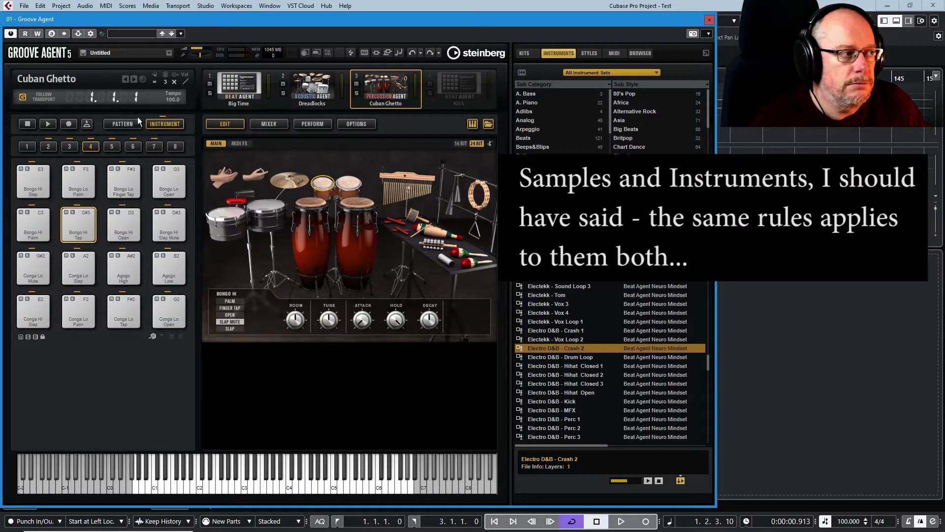
left_click(176, 147)
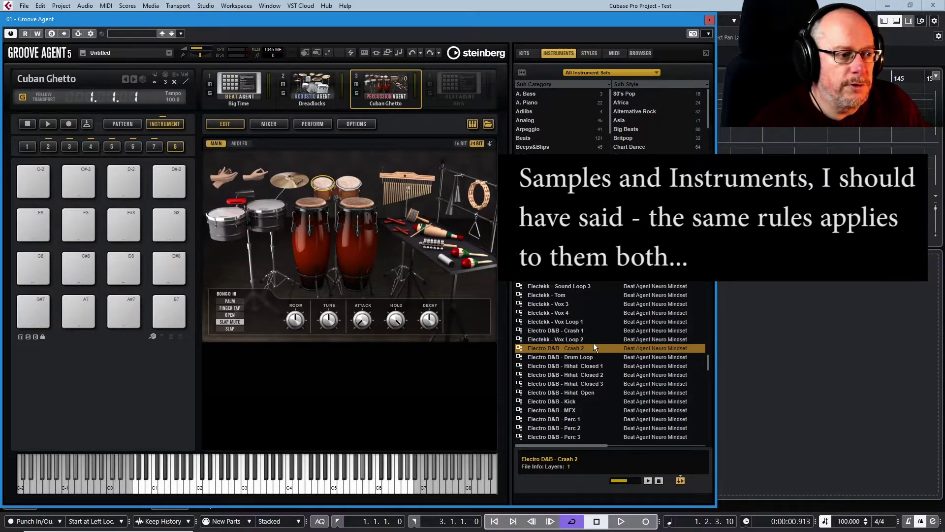
left_click_drag(577, 350, 126, 230)
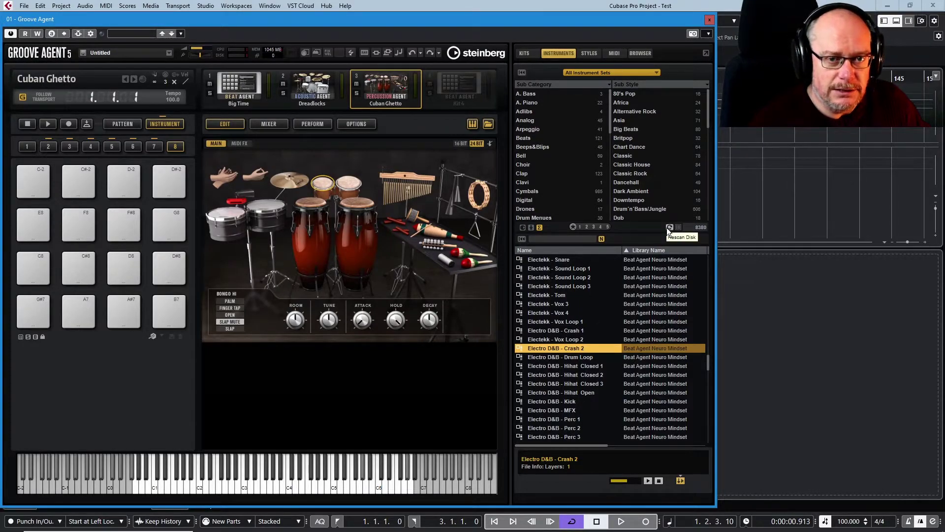
left_click(565, 351)
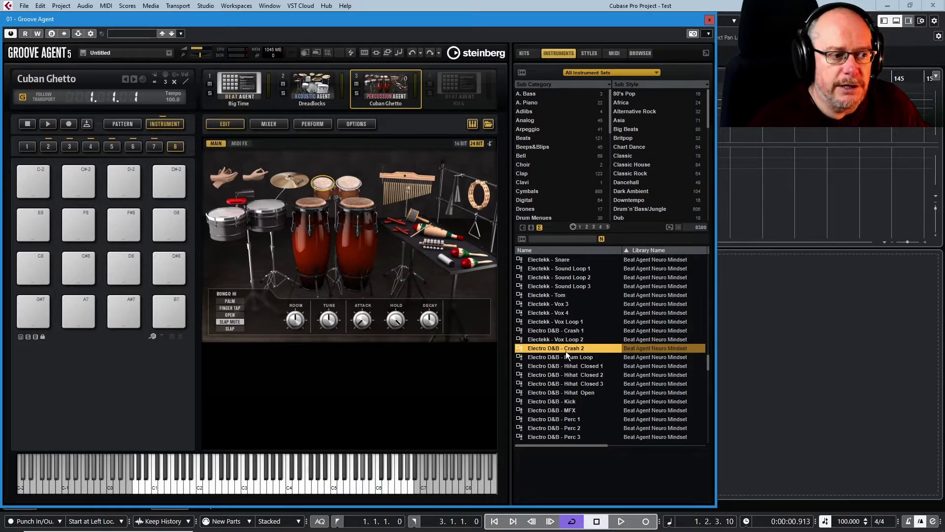
double_click(566, 333)
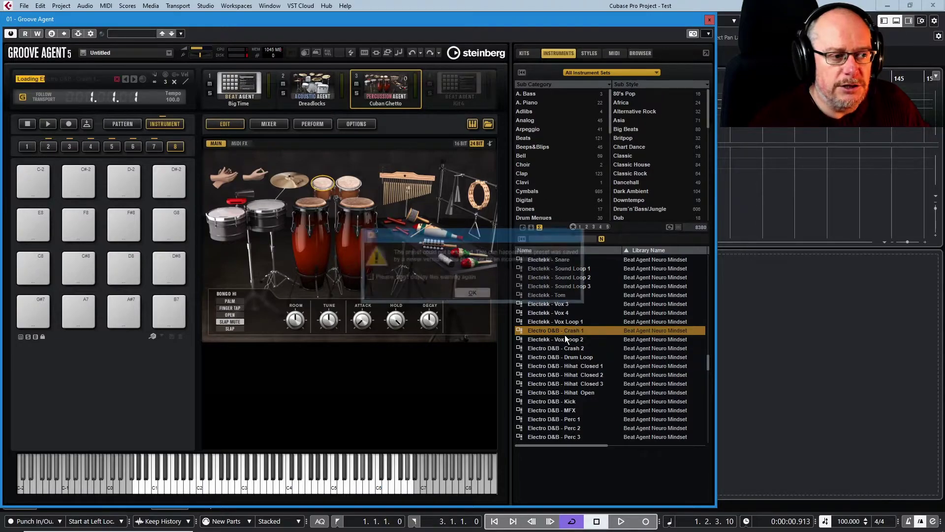
left_click(472, 293)
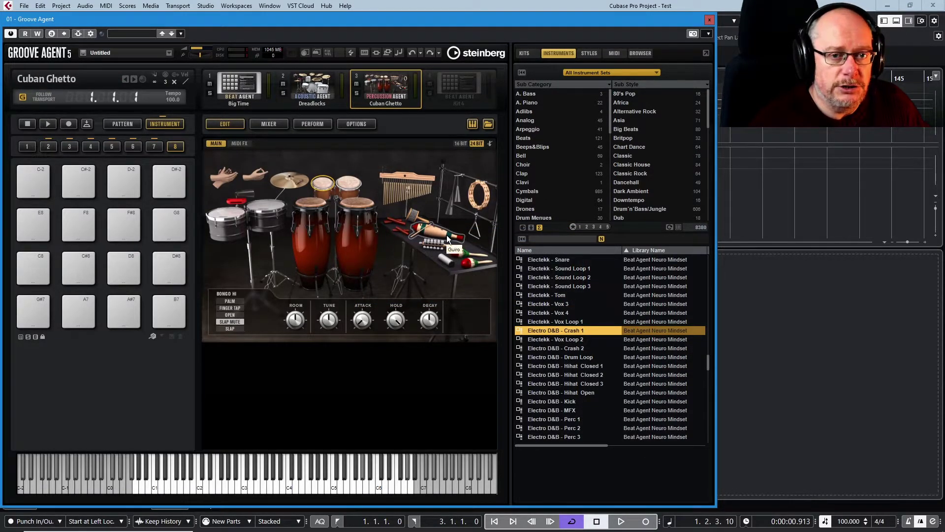
Step: Go back to the Big Time slot, browse the available styles and audition Spotlight - 084
left_click(232, 83)
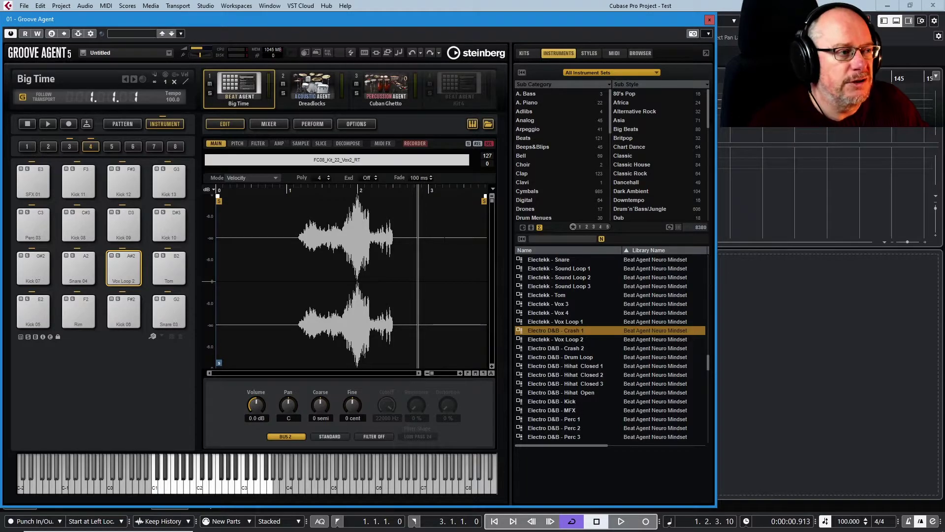
left_click(591, 51)
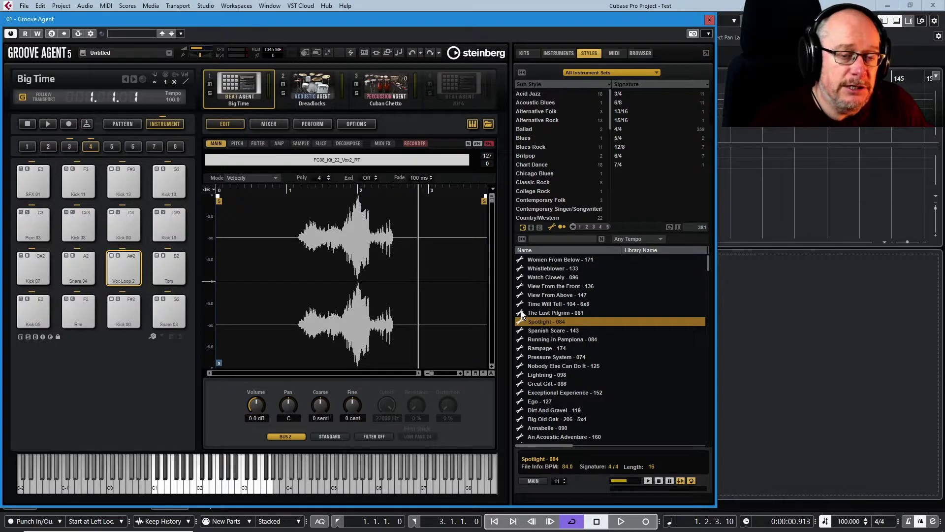
scroll(578, 324, "down", 15)
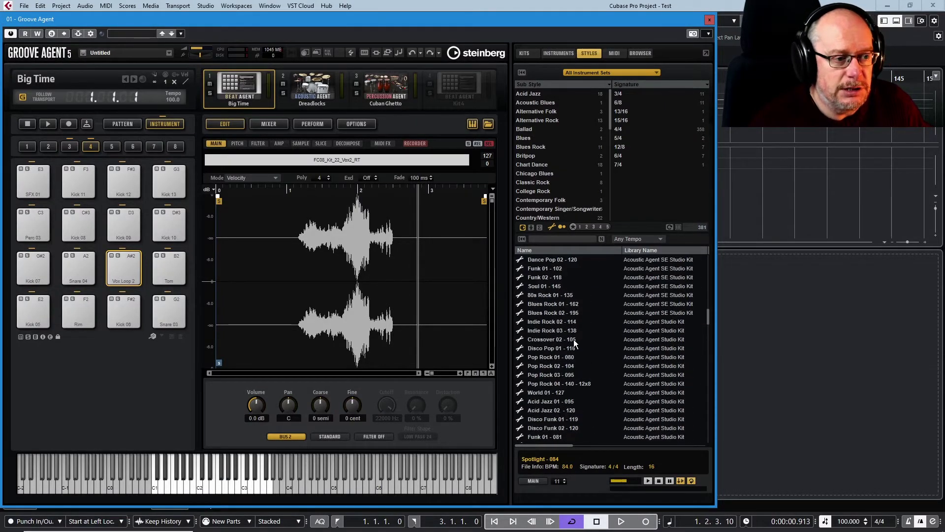
scroll(574, 339, "down", 15)
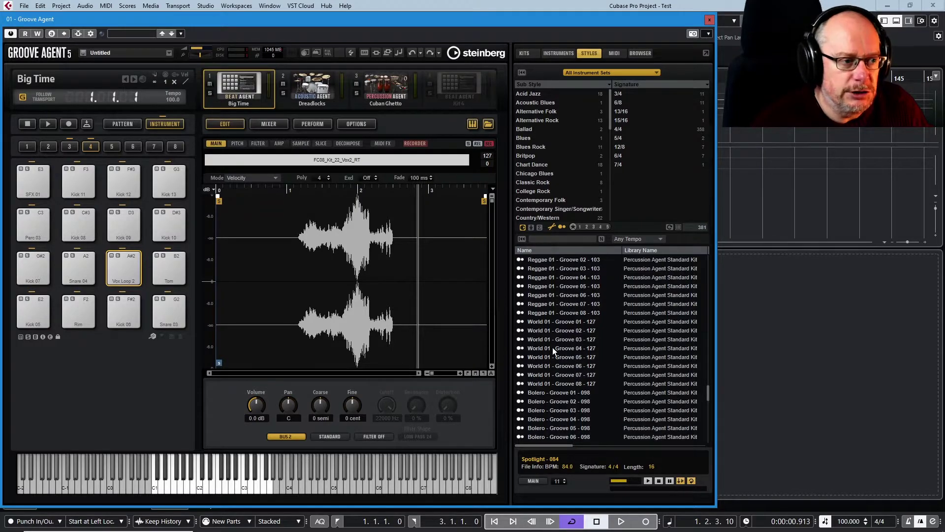
scroll(549, 340, "up", 15)
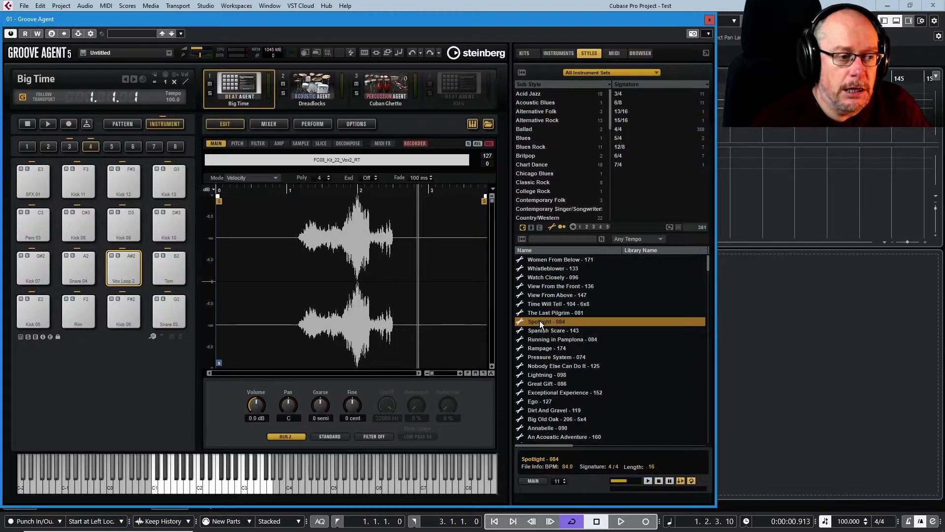
left_click(539, 321)
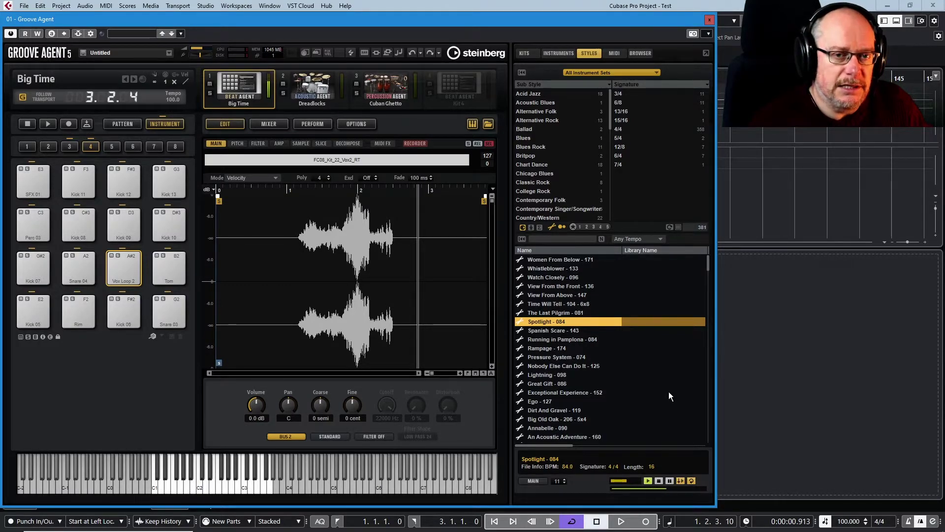
left_click(660, 480)
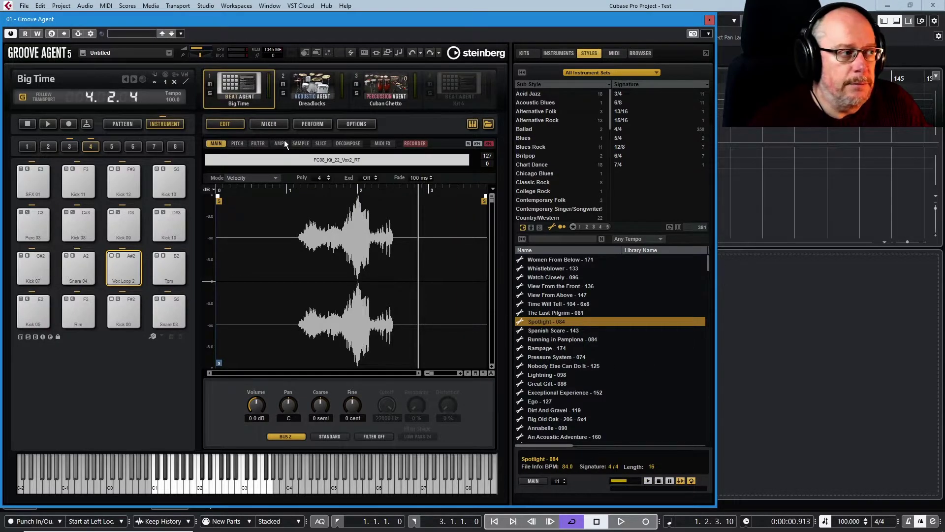
Step: Load the Spotlight - 084 style onto the Big Time slot's C1 pattern pad in group 3
left_click(121, 124)
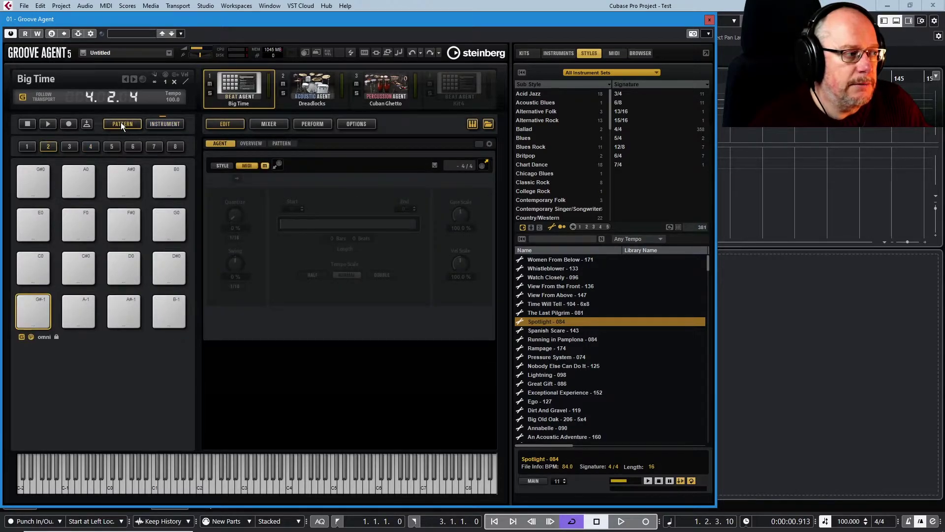
left_click(70, 147)
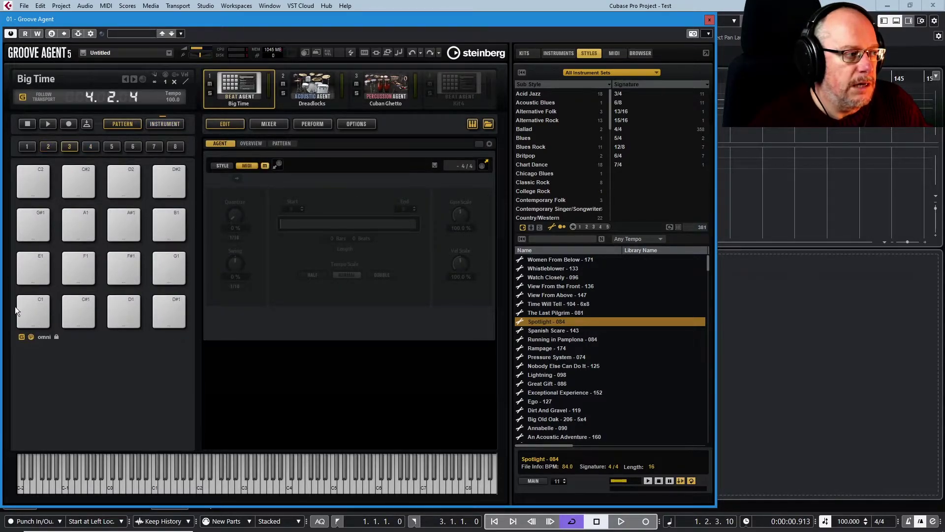
left_click(544, 322)
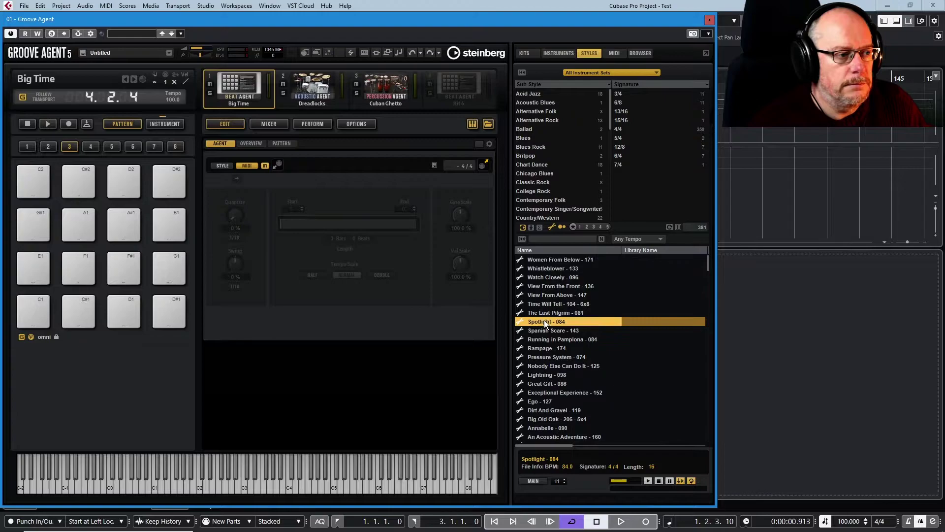
left_click_drag(544, 322, 32, 312)
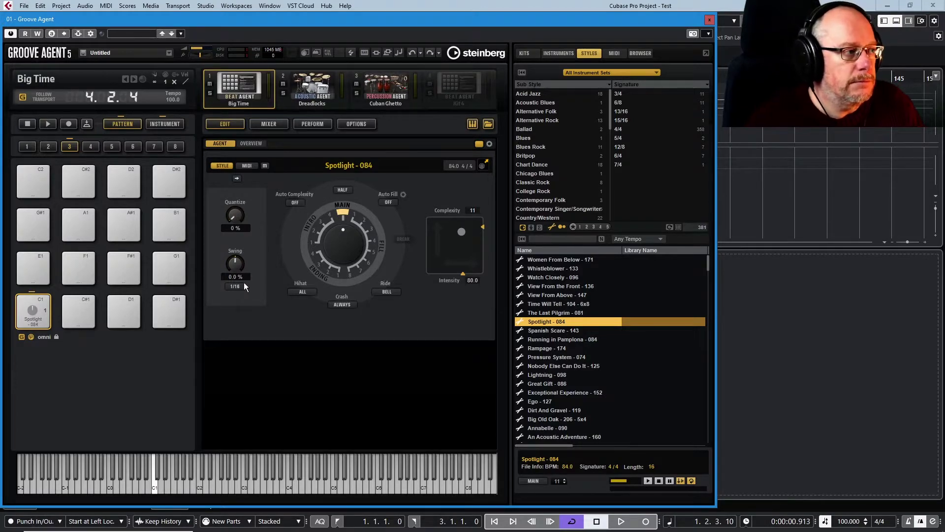
Step: Play the Spotlight - 084 pattern, set its complexity to 5 and intensity to 19.3, and switch it to an ending
left_click(46, 124)
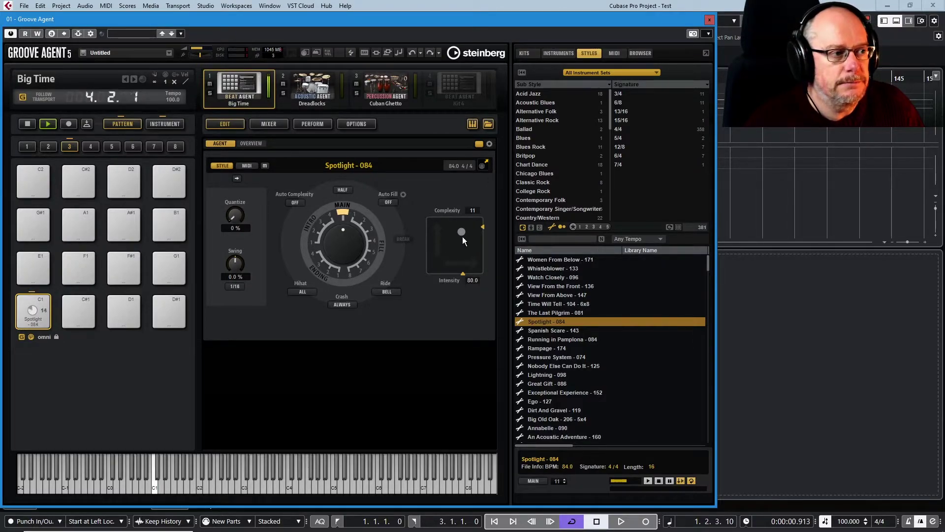
left_click_drag(462, 233, 444, 259)
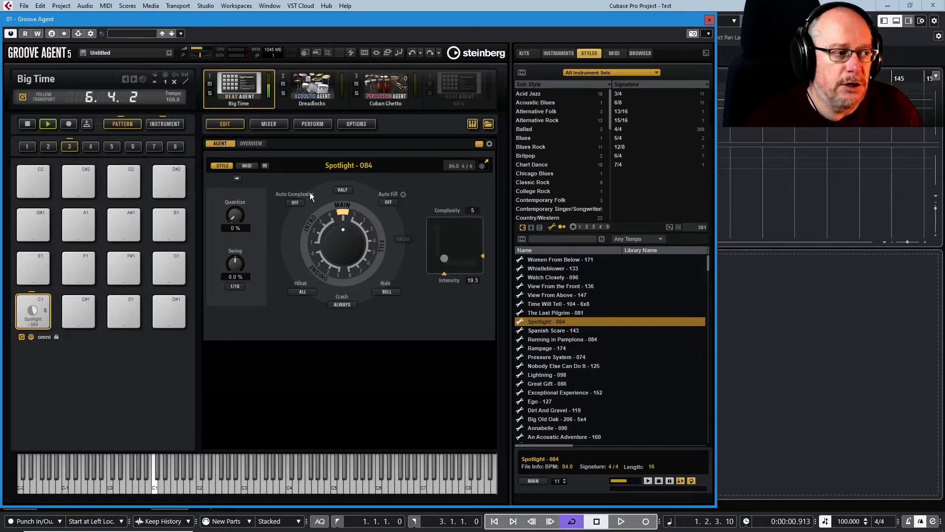
left_click(327, 270)
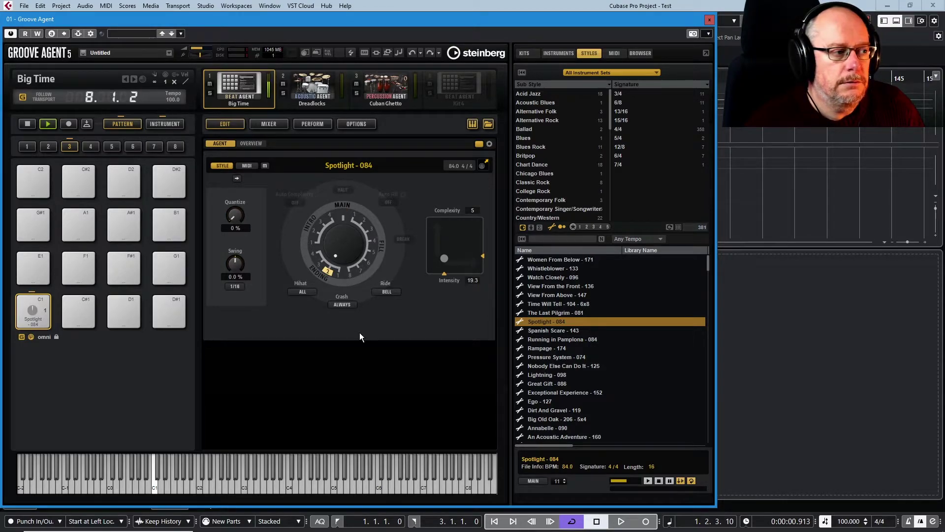
Step: Return the pattern to its main part, set complexity to 16 and intensity to 48.9, and stop playback
left_click(344, 211)
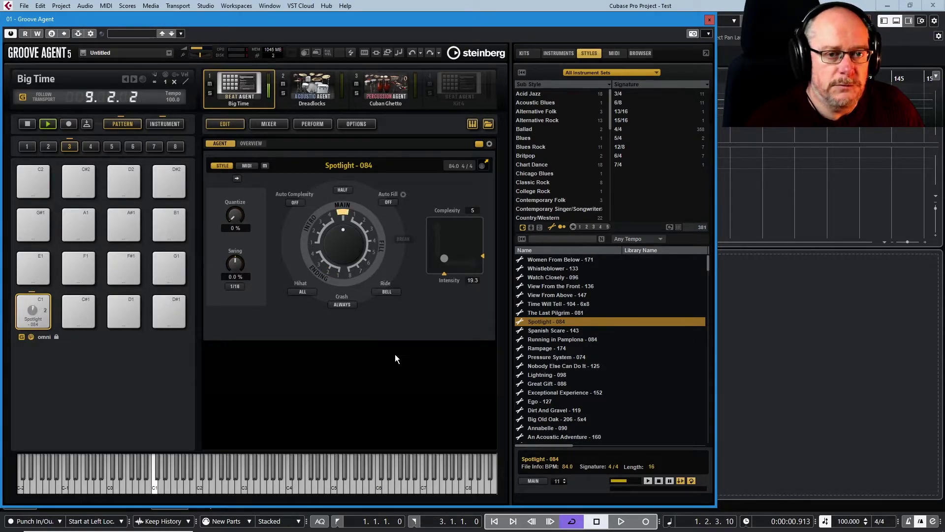
left_click_drag(443, 259, 474, 246)
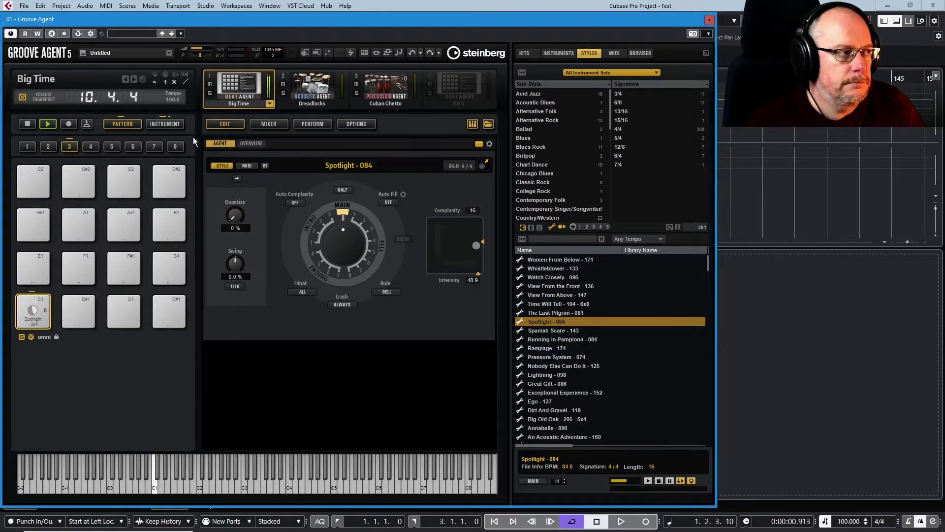
left_click(26, 125)
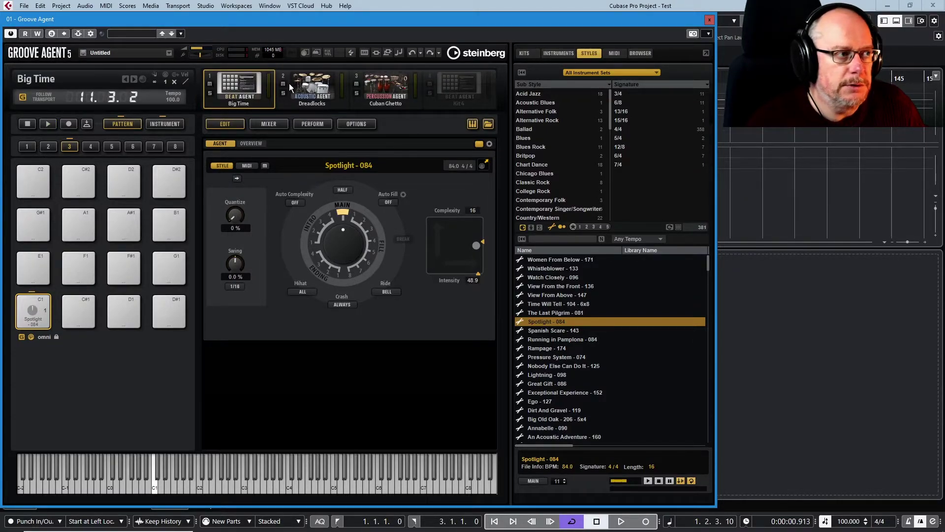
Step: Load the Spotlight - 084 style onto the C1 pattern pad in group 3 of the Dreadlocks slot
left_click(314, 89)
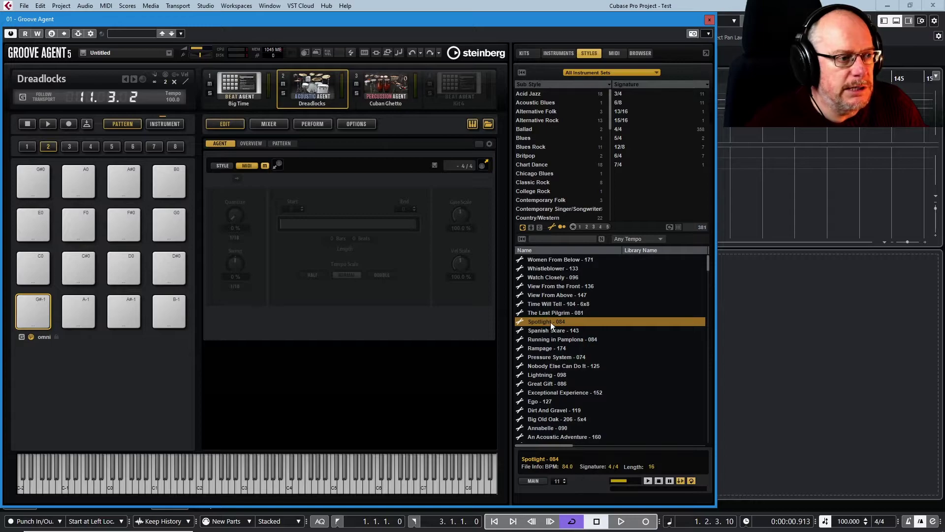
left_click(550, 321)
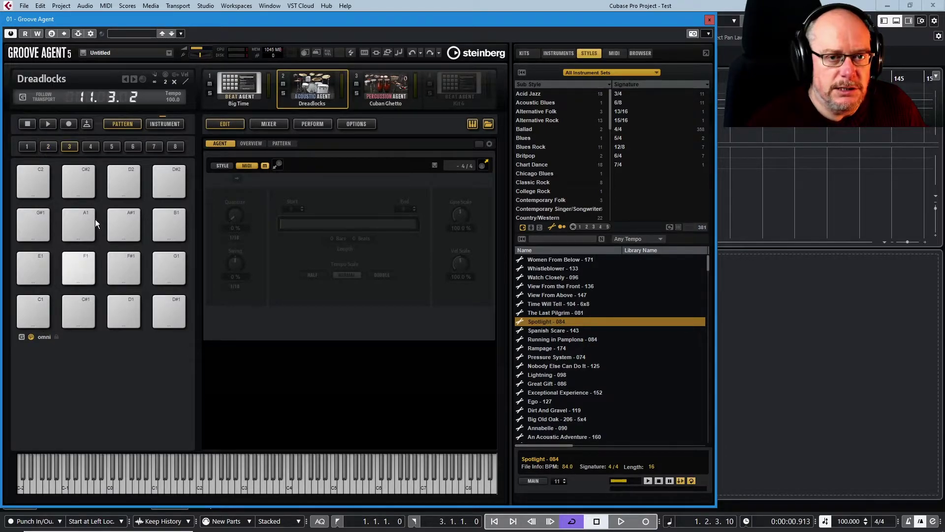
left_click_drag(550, 323, 36, 314)
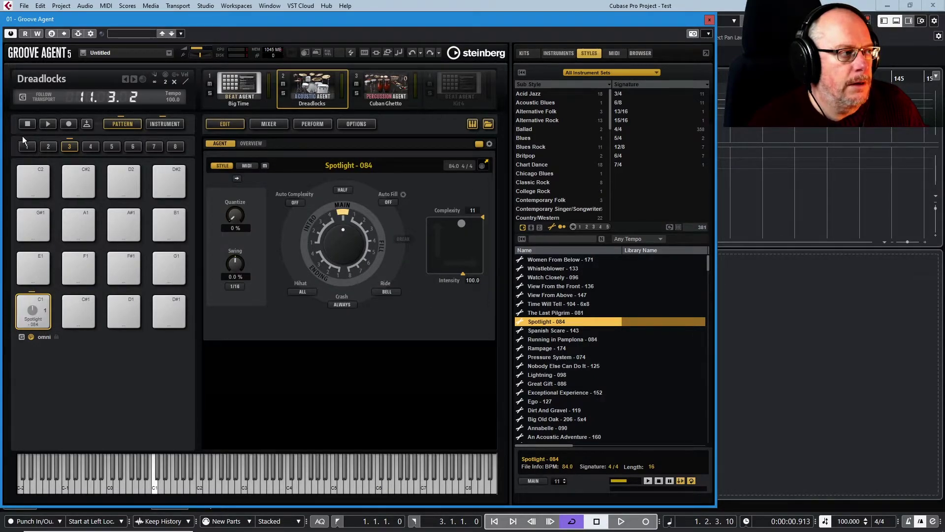
Step: Play the Dreadlocks pattern and show the kit's instrument pads in group 3 while it plays
left_click(48, 124)
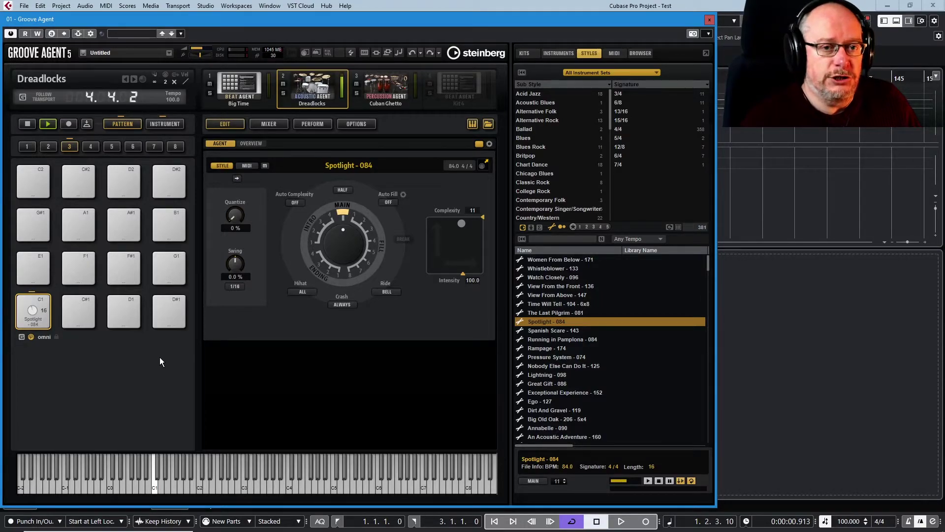
left_click(164, 125)
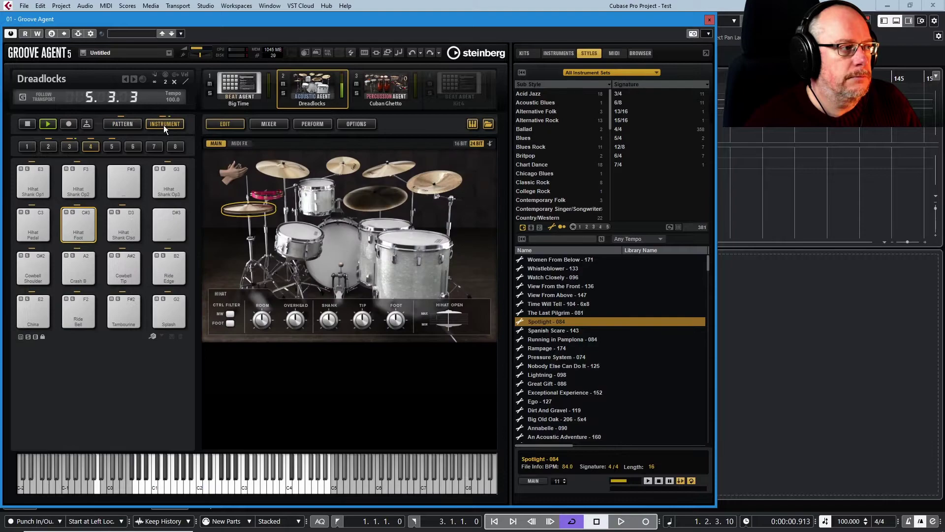
left_click(69, 147)
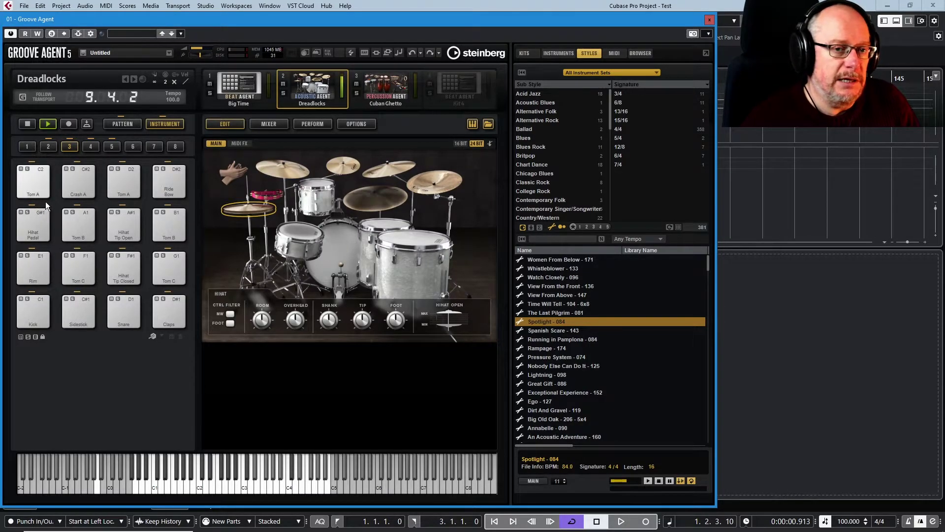
Step: Stop the Dreadlocks pattern, replay it from the start with the group 3 instrument pads shown, and stop it again
left_click(26, 124)
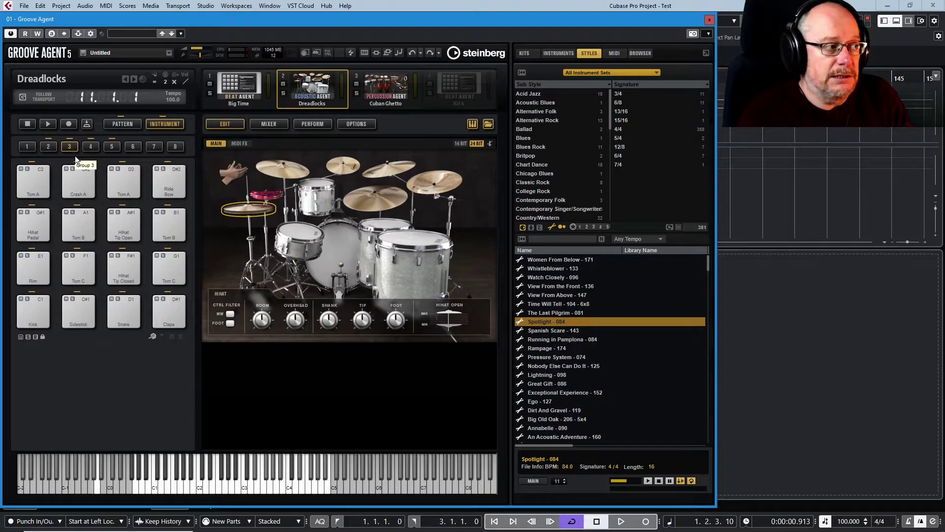
left_click(48, 124)
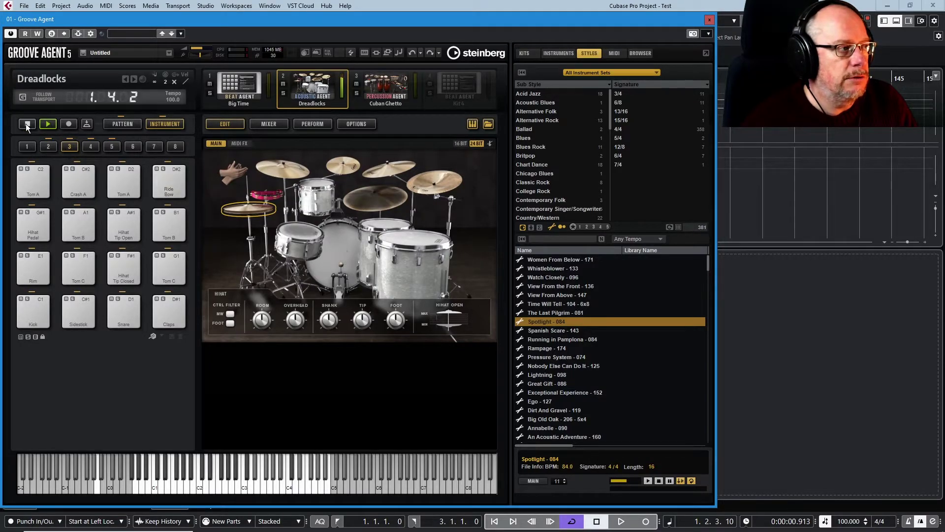
left_click(27, 124)
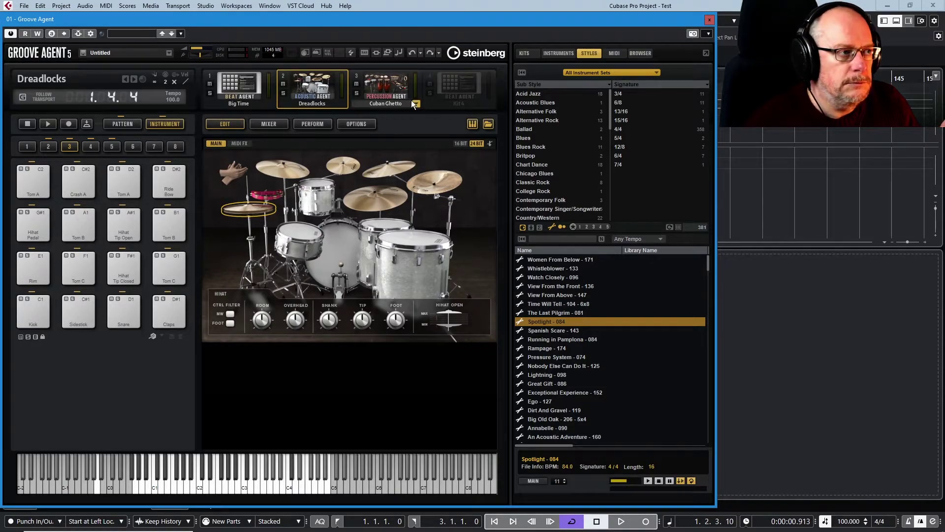
Step: Load the Spotlight - 084 style onto the C1 pattern pad in group 3 of the Cuban Ghetto slot
left_click(388, 84)
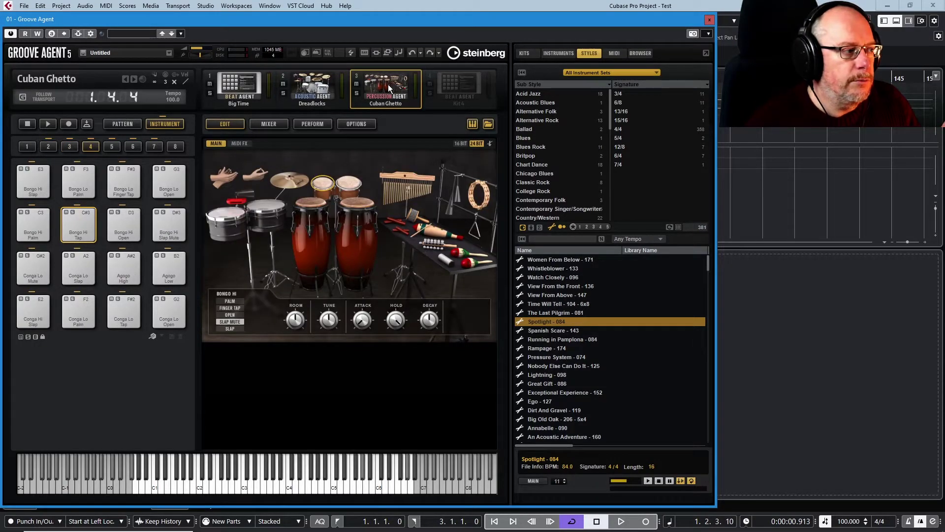
left_click(123, 124)
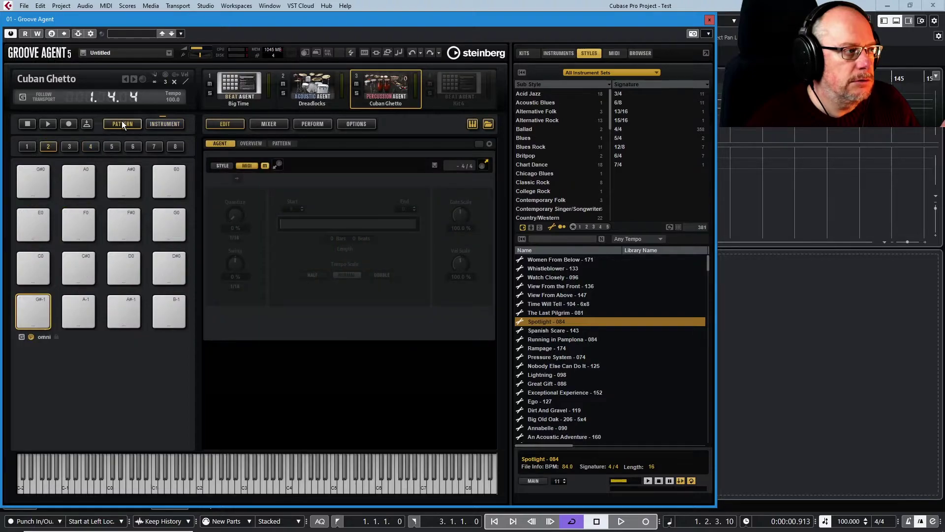
left_click(70, 146)
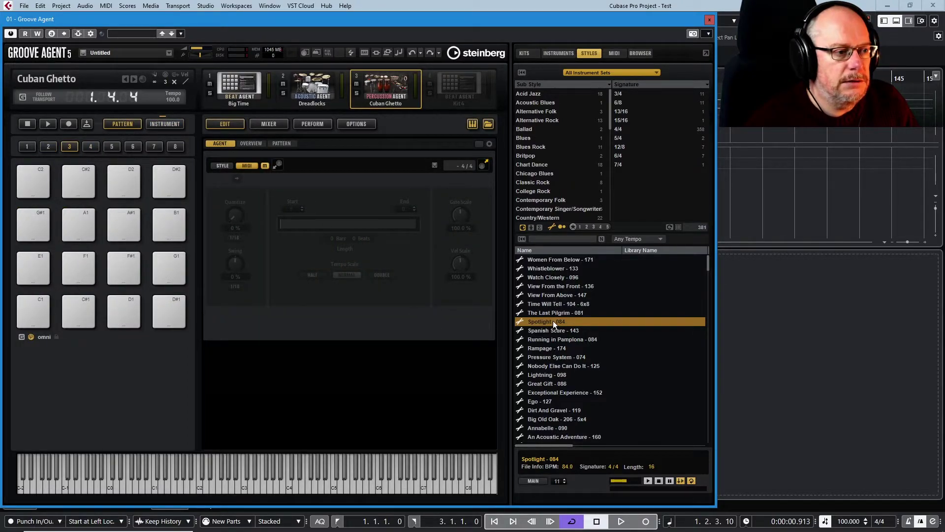
left_click_drag(553, 322, 33, 318)
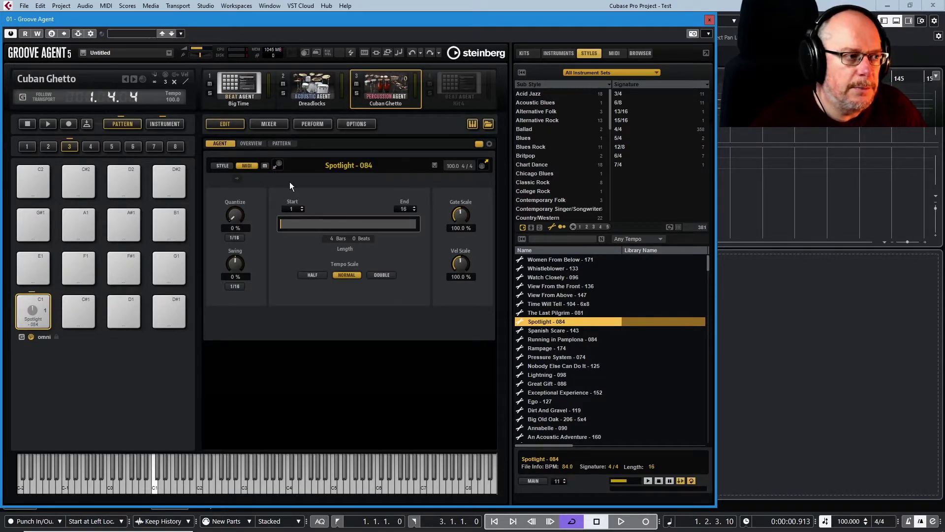
Step: Compare how Spotlight - 084 is set up on the C1 pattern pad in the Big Time and Dreadlocks slots
left_click(238, 79)
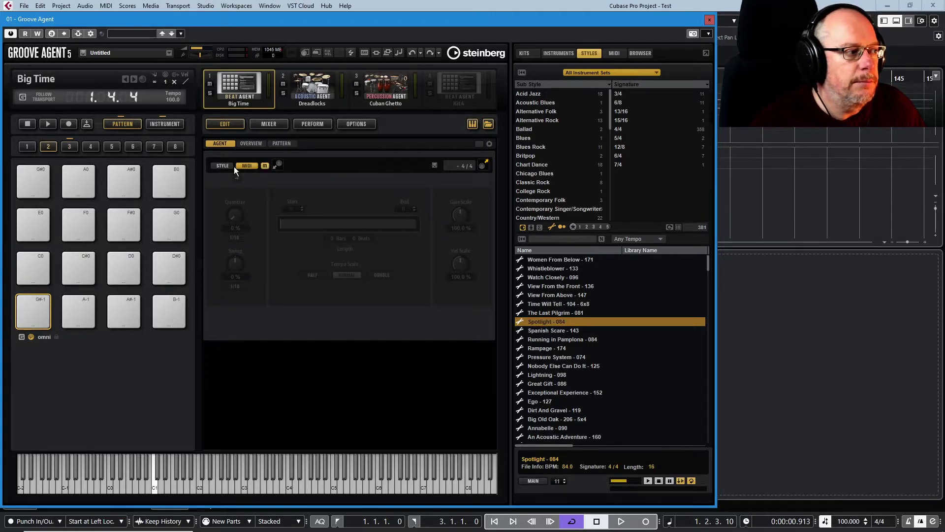
left_click(69, 147)
left_click(32, 311)
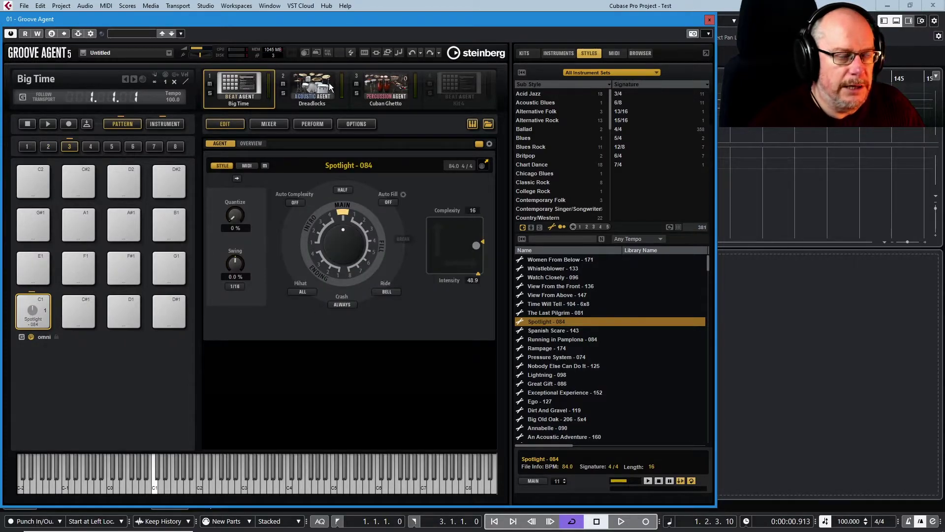
left_click(306, 80)
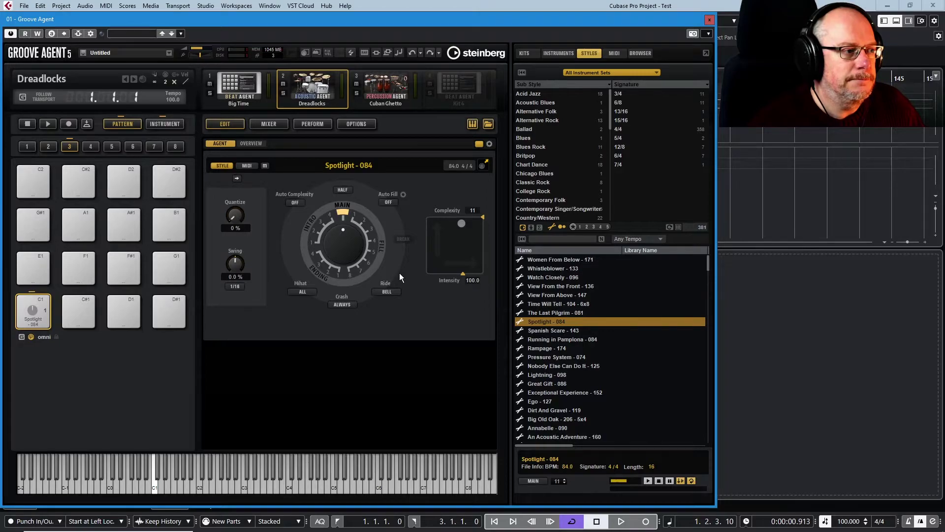
Step: Show Cuban Ghetto's Spotlight - 084 pattern in the pattern editor, play it, and stop playback
left_click(391, 79)
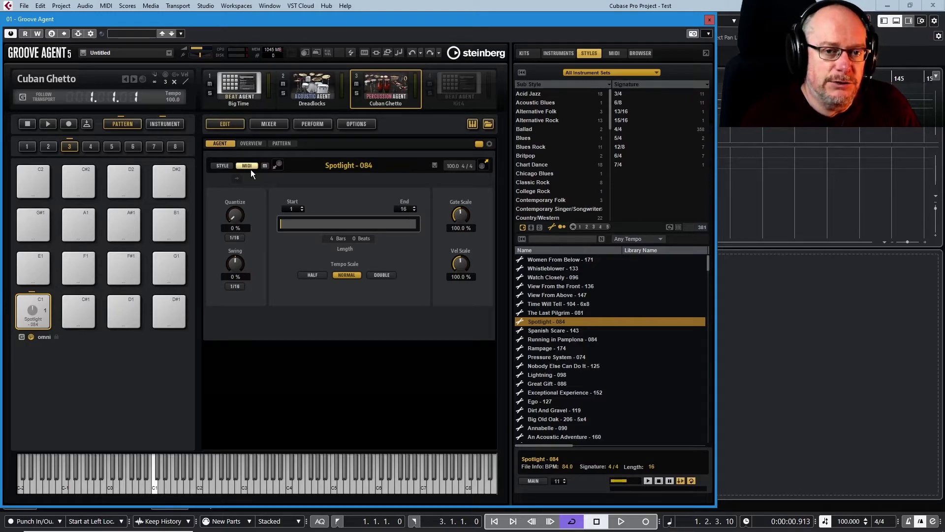
left_click(283, 144)
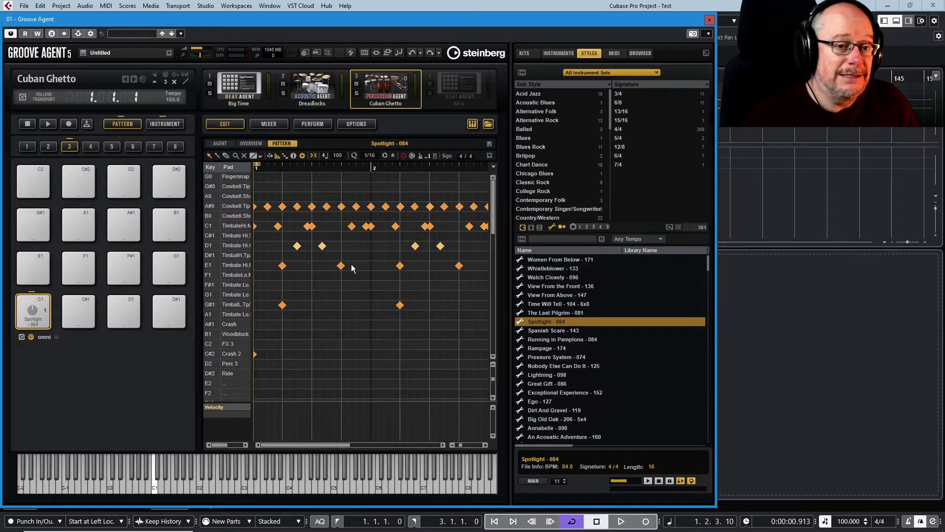
left_click(48, 125)
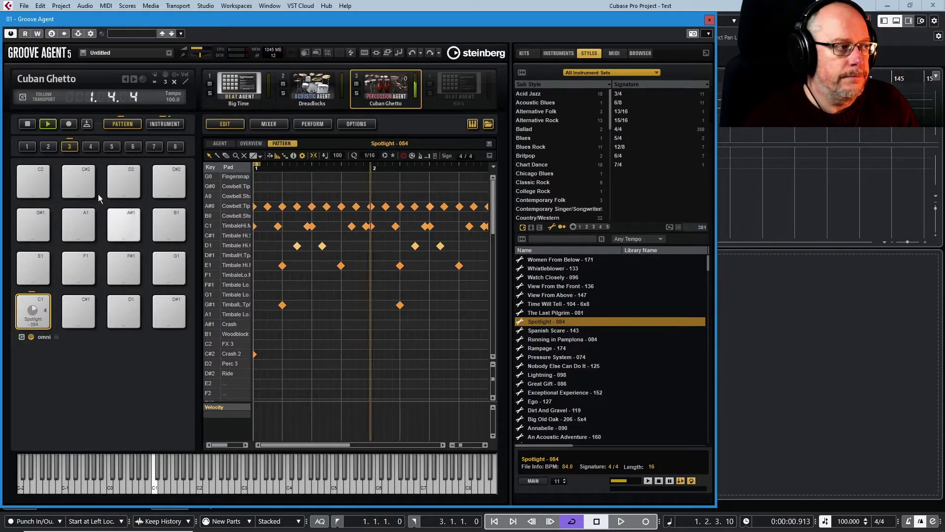
left_click(27, 125)
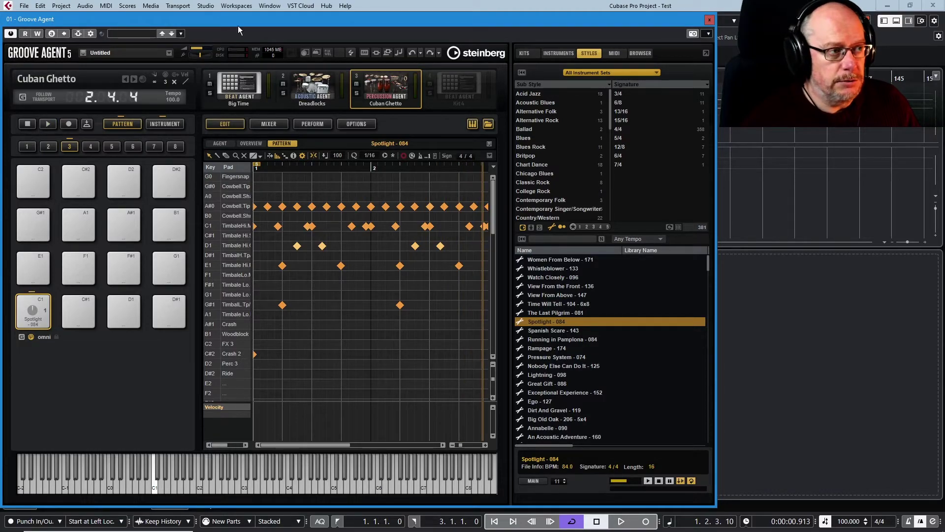
Step: Load the Latin Rock - Groove 06 - 094 style onto the C#1 pattern pad in group 3 of Big Time and stop its preview
left_click(238, 87)
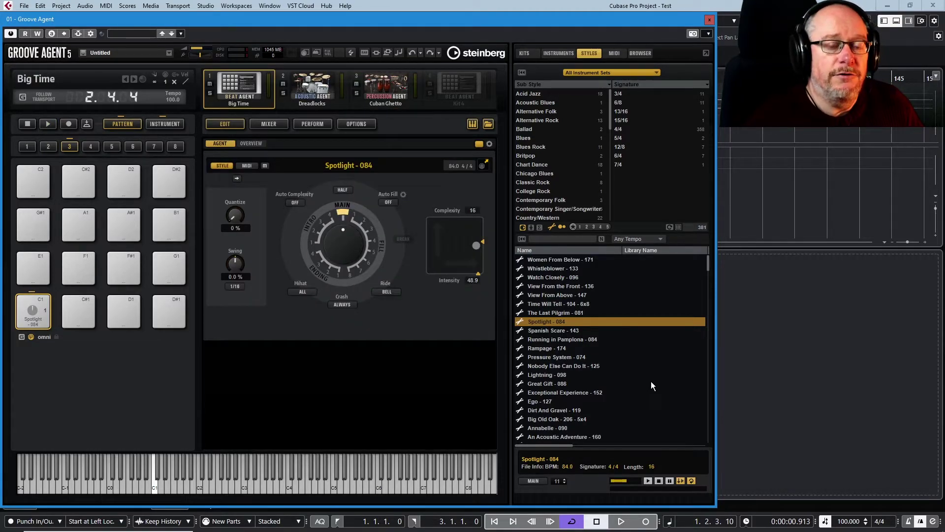
scroll(590, 367, "down", 20)
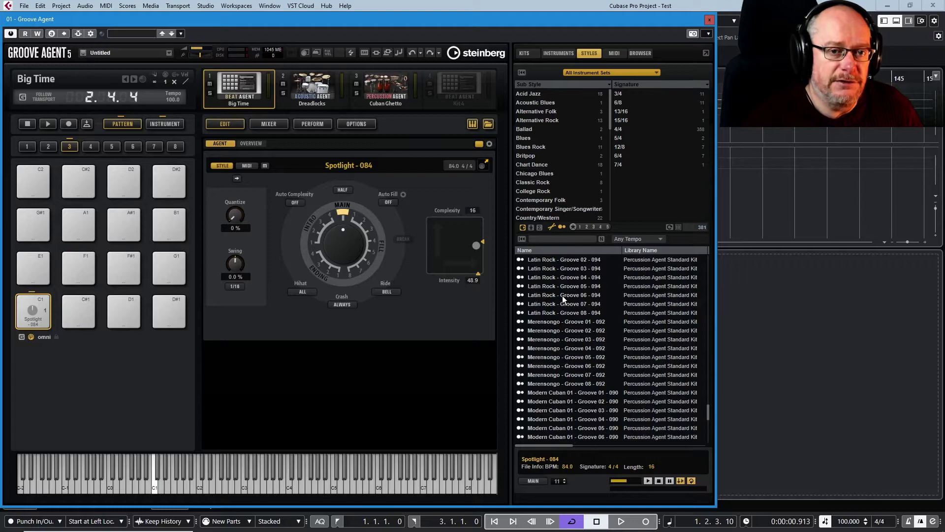
left_click(563, 294)
left_click_drag(563, 295, 79, 310)
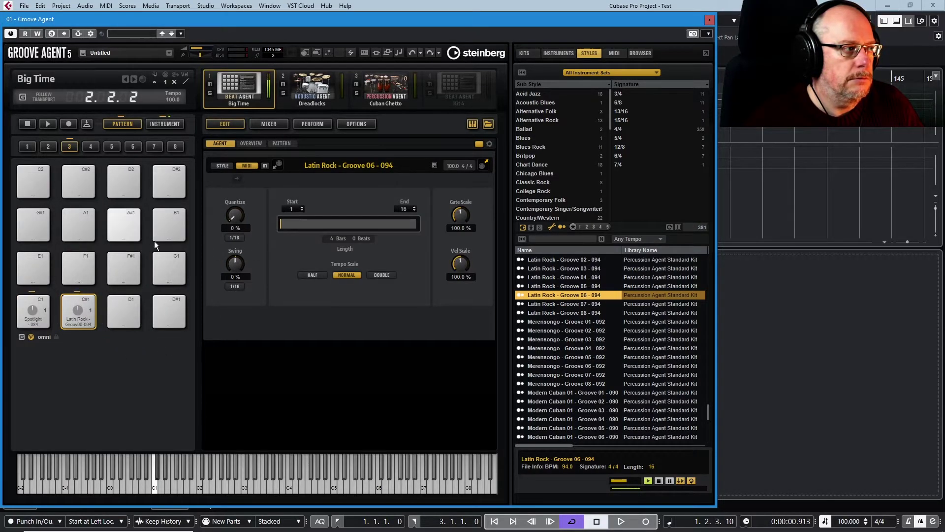
left_click(658, 480)
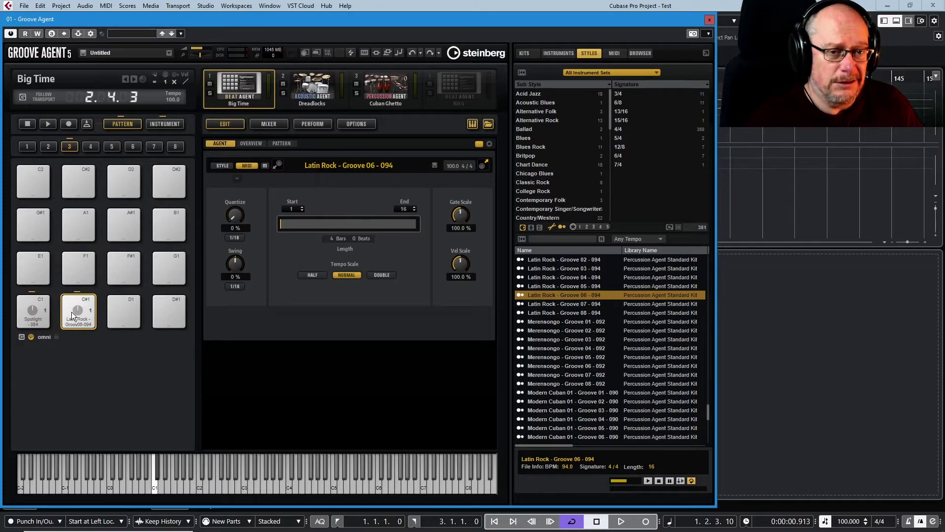
Step: Play the Latin Rock pattern on Big Time, examine the instrument pads in groups 3 and 4, and stop playback
left_click(48, 124)
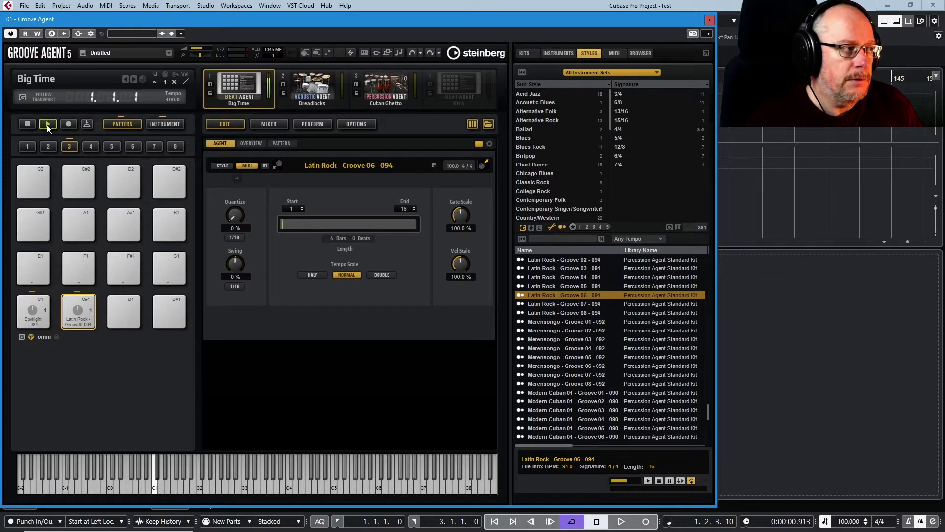
left_click(163, 124)
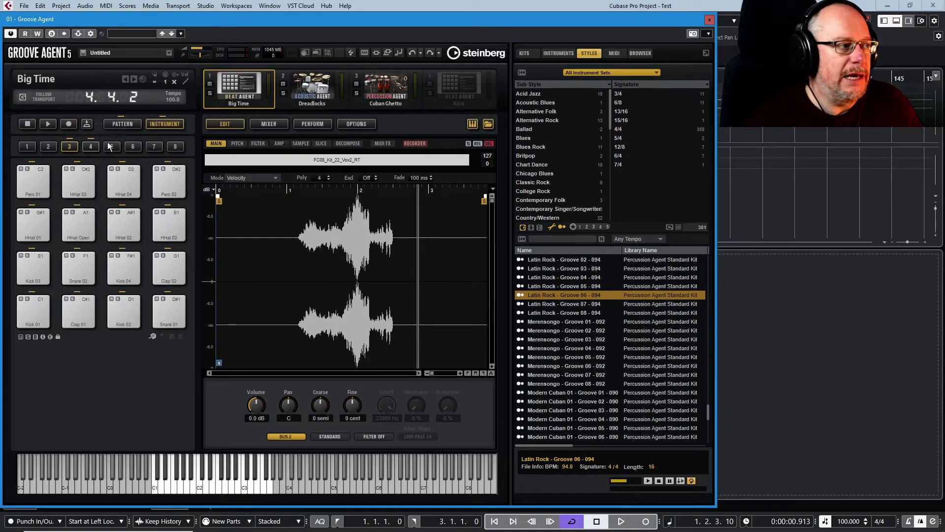
left_click(72, 146)
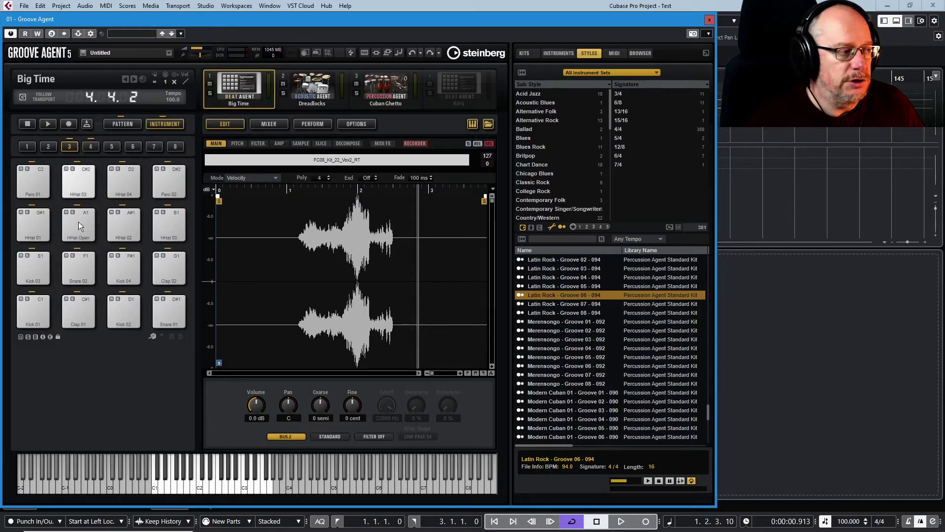
left_click(90, 146)
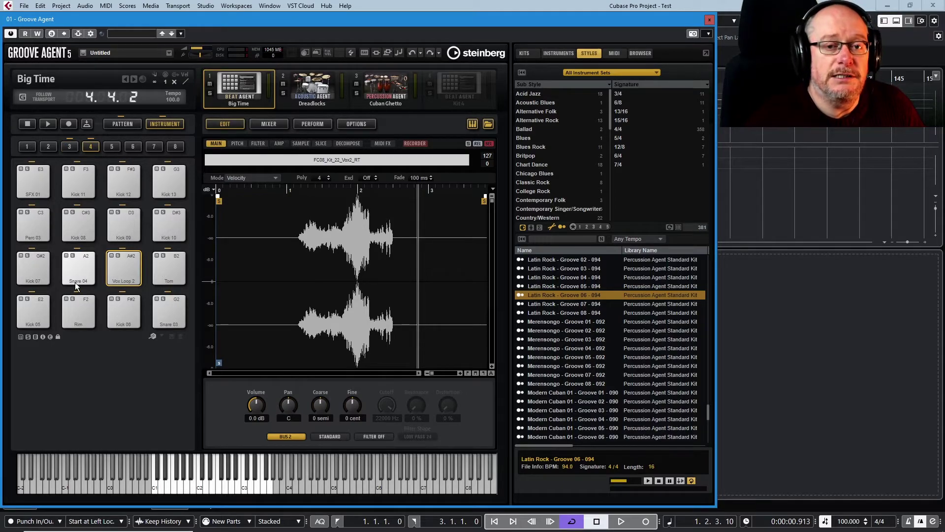
left_click(69, 146)
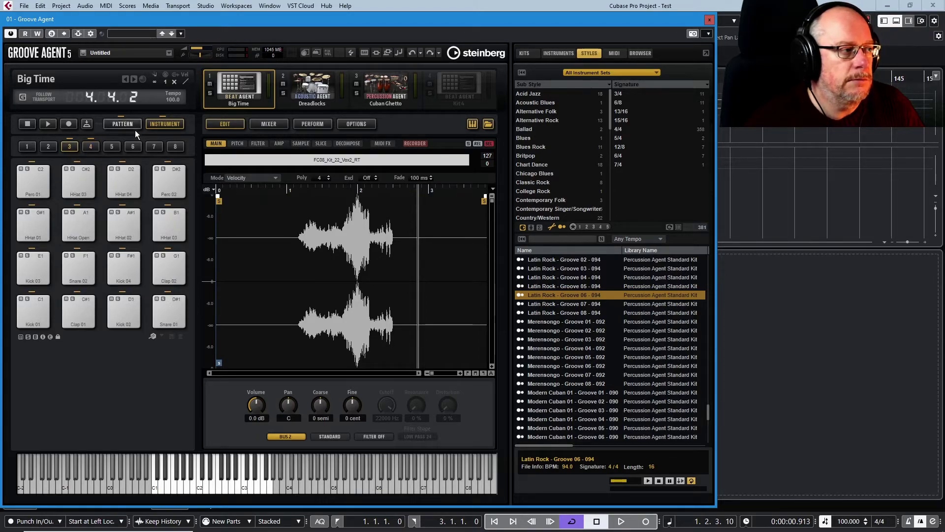
left_click(48, 123)
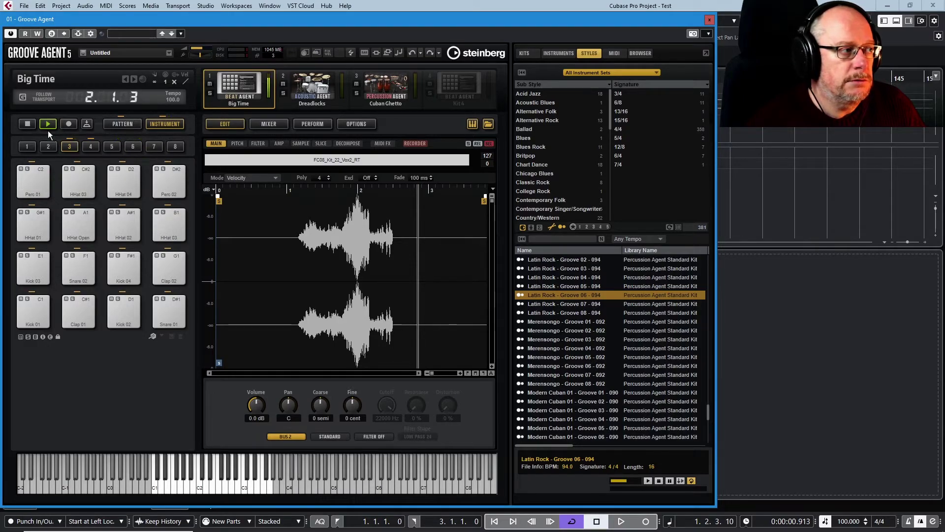
left_click(26, 123)
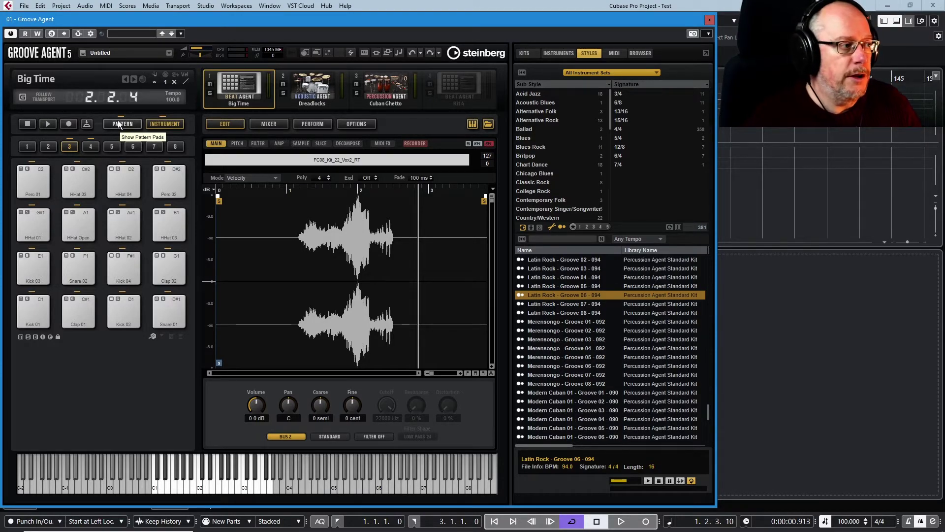
Step: Copy all instrument pads in group 3 of Big Time and paste them into group 5 starting at pad G#3
left_click(30, 314)
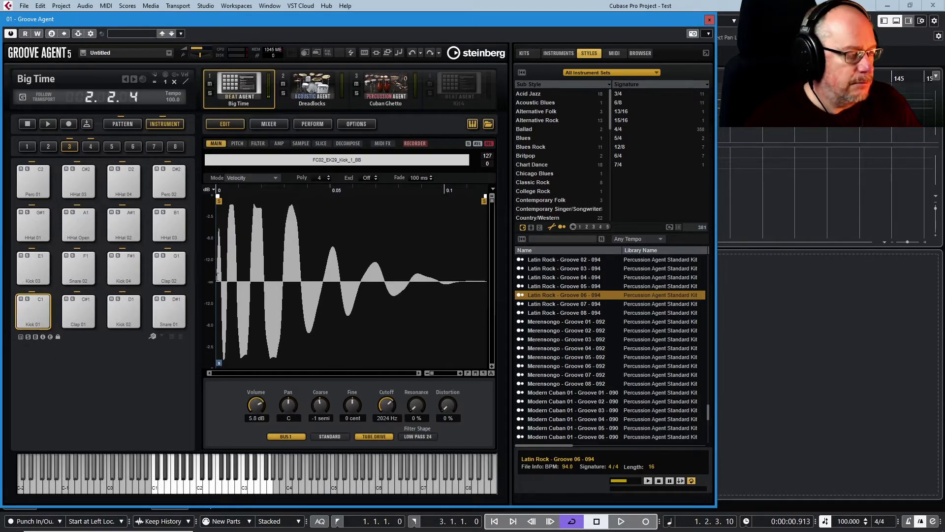
right_click(123, 175)
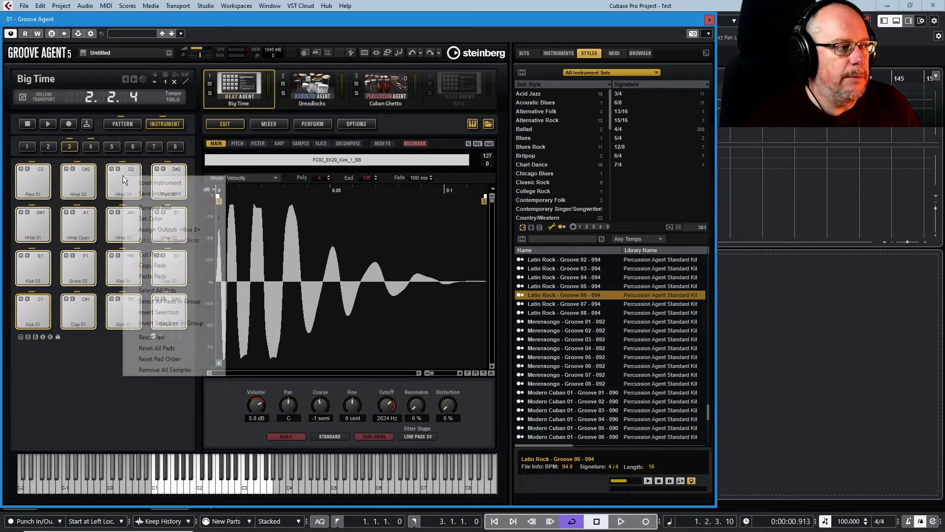
left_click(154, 264)
left_click(112, 147)
right_click(31, 314)
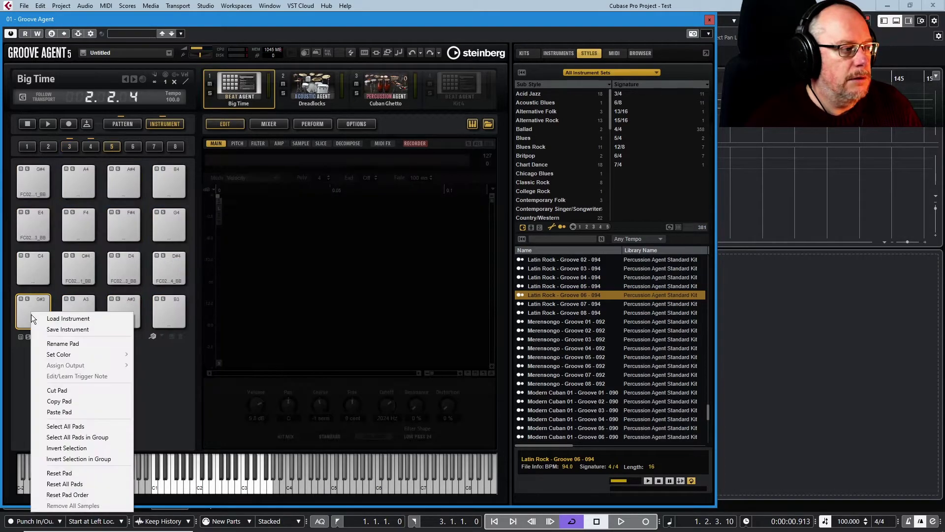
left_click(62, 412)
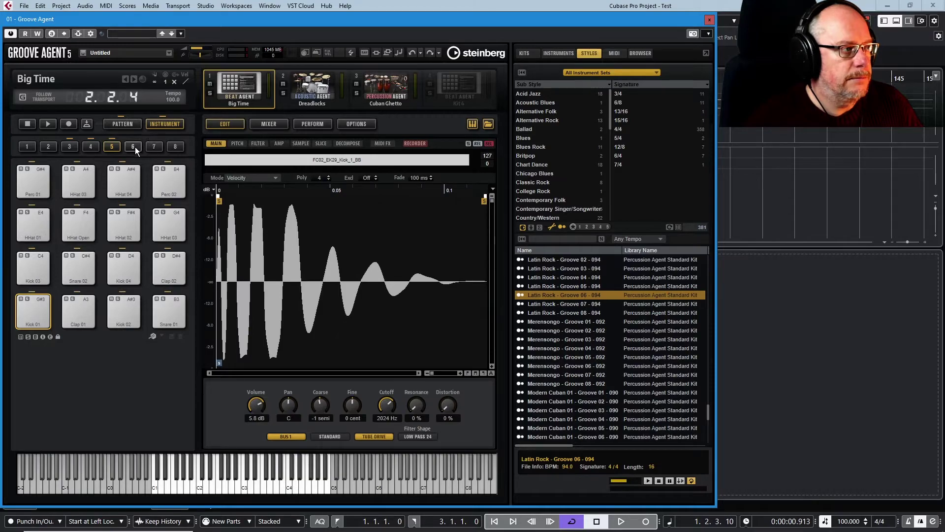
Step: Paste the copied pads into instrument group 6 starting at pad C5, play the Latin Rock pattern with them, and stop
left_click(133, 146)
right_click(31, 314)
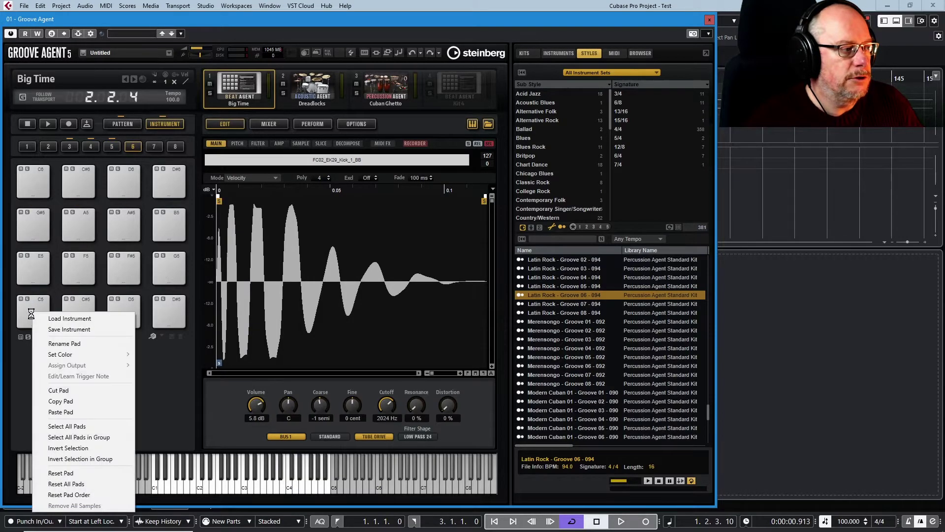
left_click(75, 411)
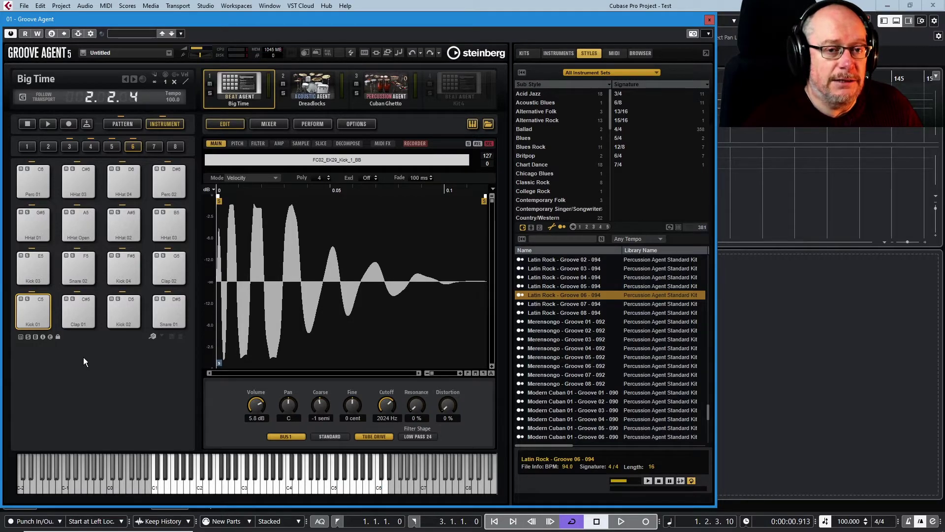
left_click(48, 124)
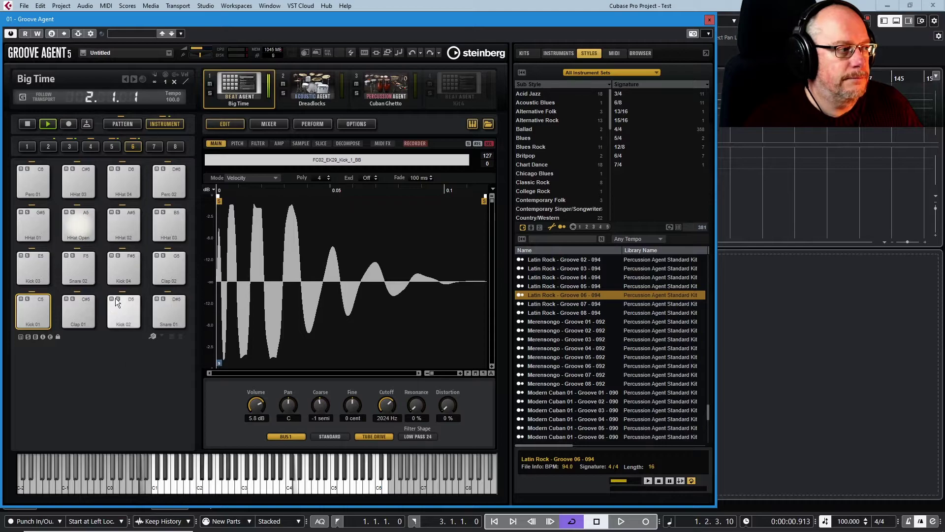
left_click(28, 124)
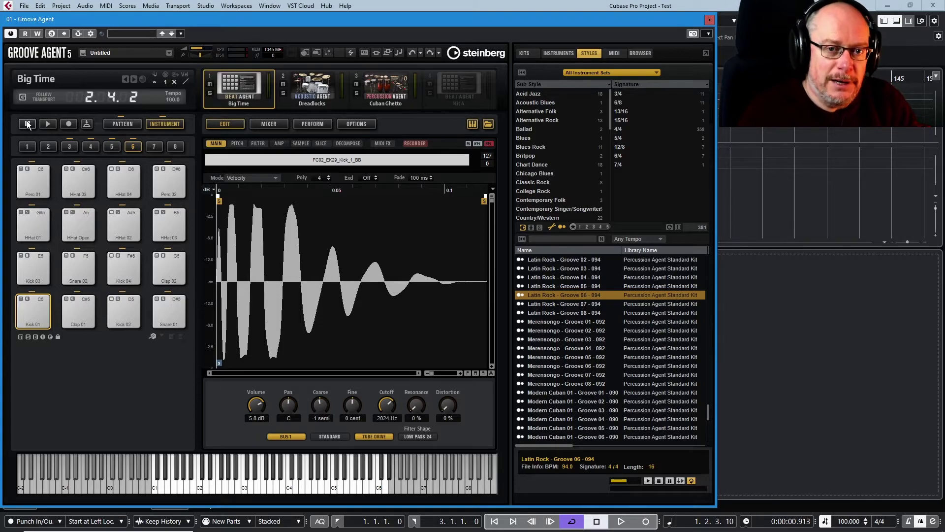
Step: Show the Latin Rock - Groove 06 - 094 pattern of Big Time in the pattern editor
left_click(122, 123)
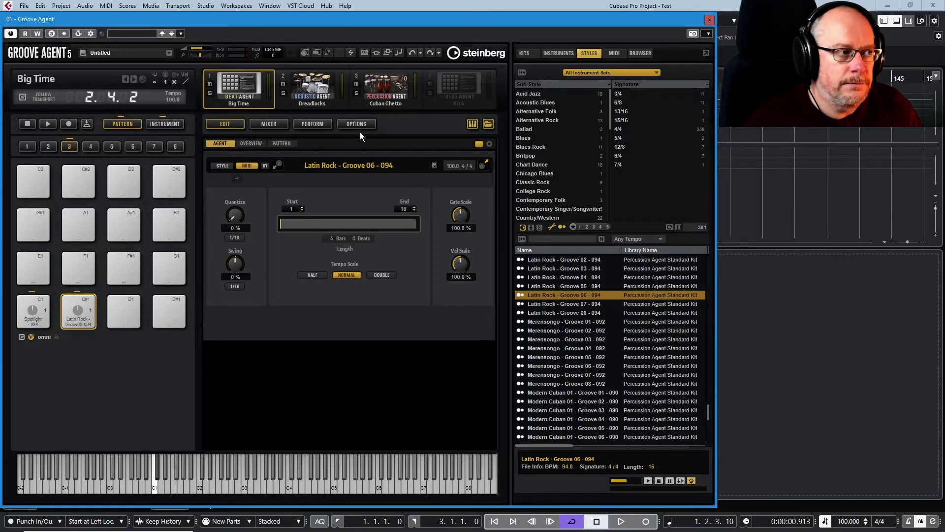
left_click(289, 143)
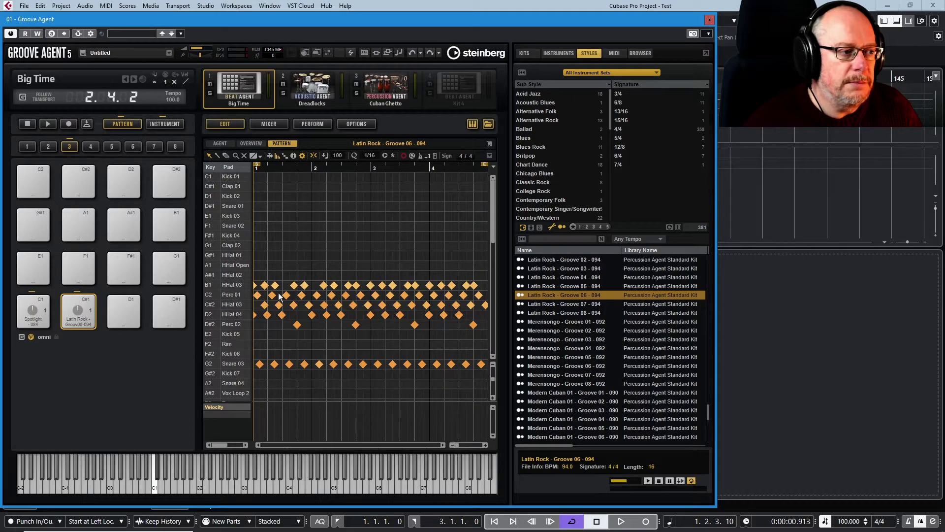
Step: Assign the Latin Rock - Groove 06 - 094 style to pattern pad C#1 of Dreadlocks and show its agent settings
left_click(220, 144)
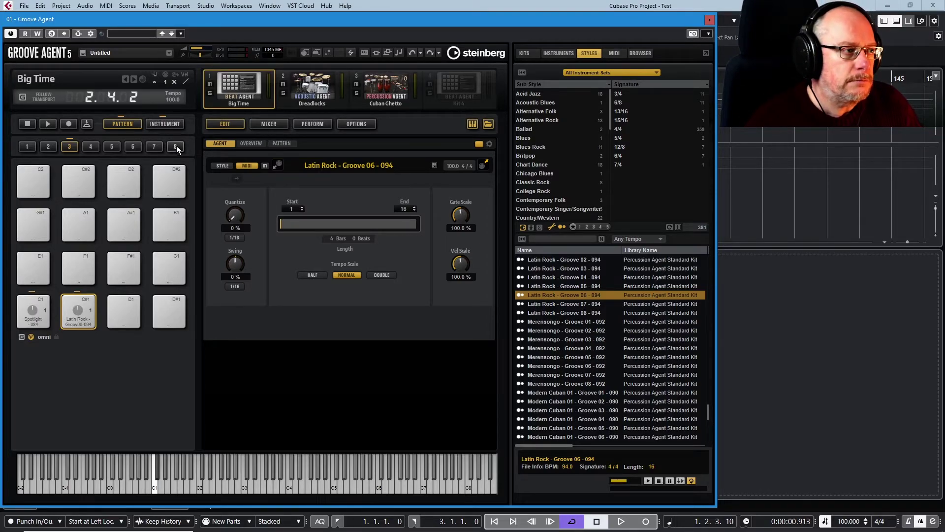
left_click(315, 82)
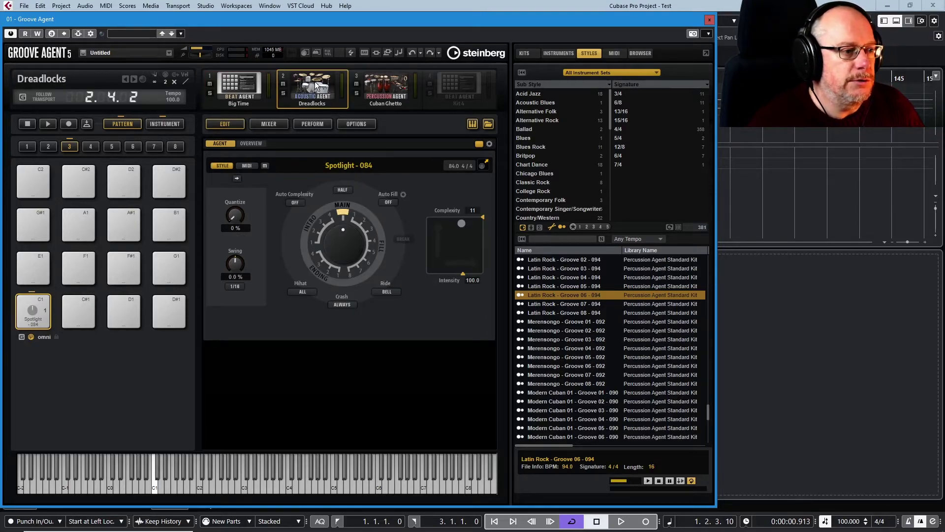
left_click_drag(567, 293, 85, 311)
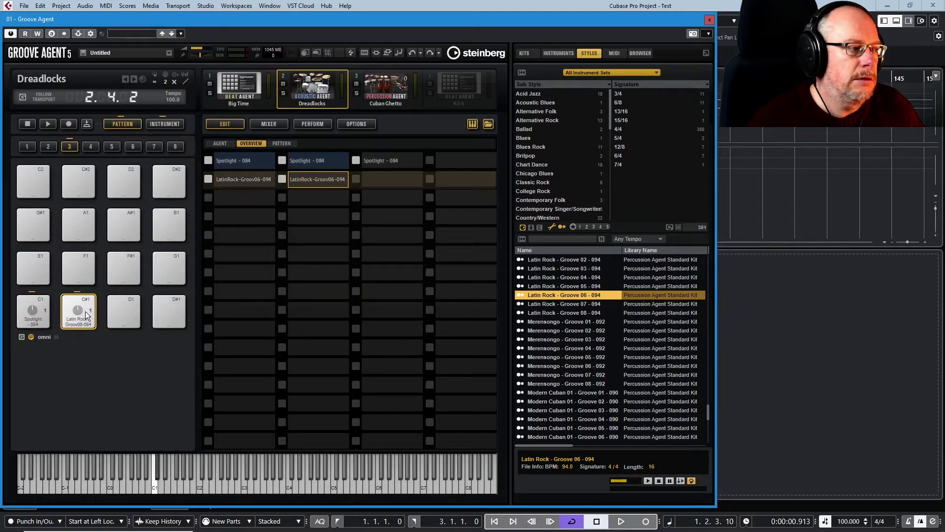
left_click(220, 143)
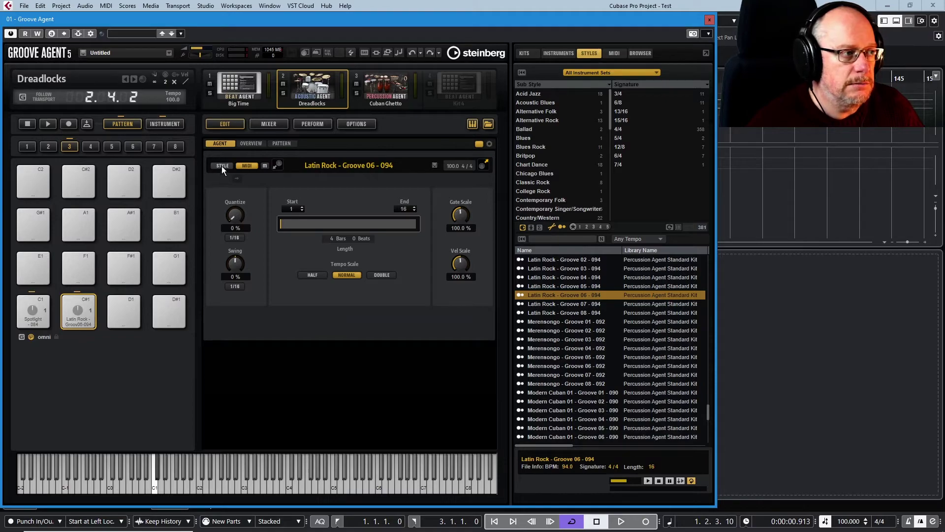
Step: Assign the Latin Rock - Groove 06 - 094 style to pattern pad C#1 of Cuban Ghetto and start playback
left_click(383, 77)
left_click_drag(557, 293, 77, 317)
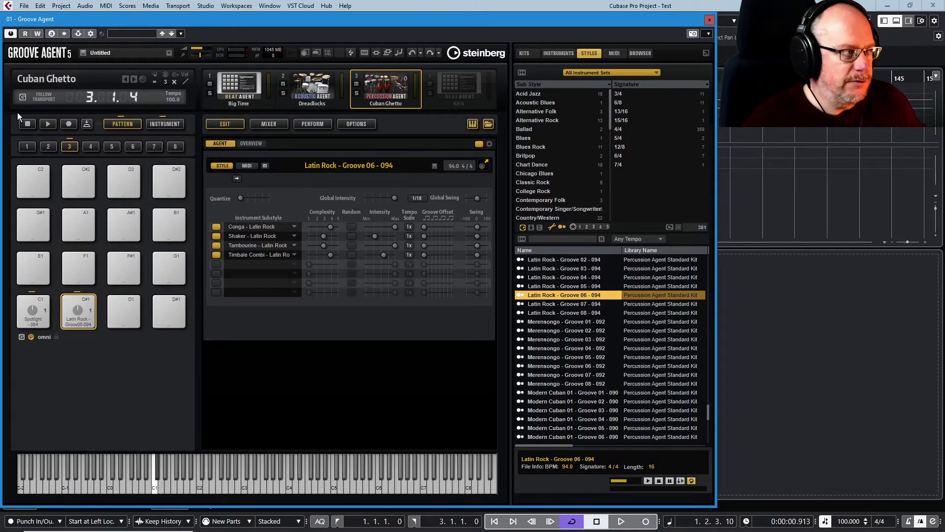
left_click(48, 124)
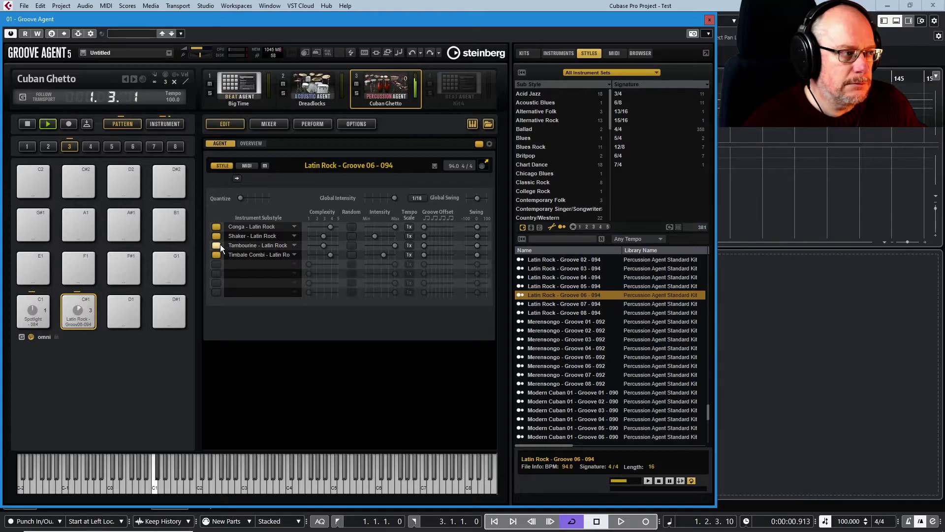
Step: Switch off the Tambourine and Shaker substyles and add Bongo - Cha-Cha-Cha from the Cha-Cha-Cha - 120 standards in the first empty slot
left_click(218, 244)
left_click(216, 235)
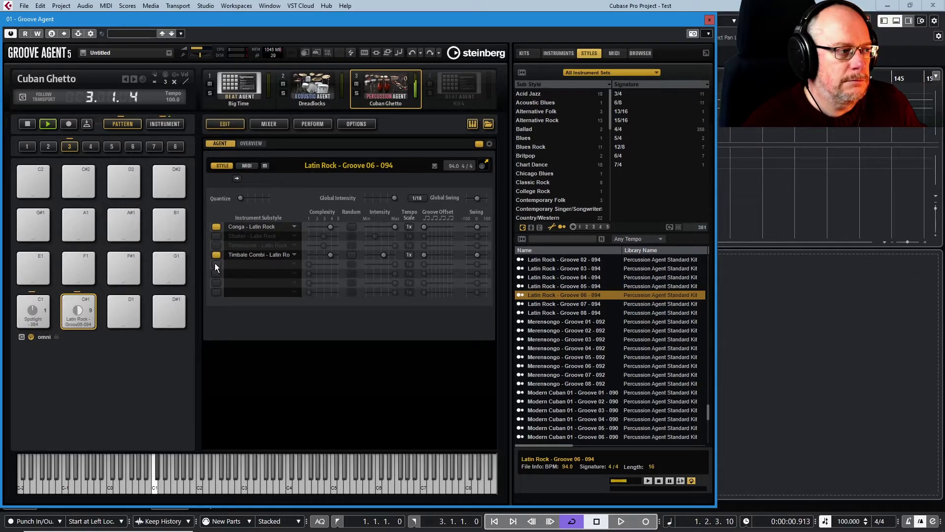
left_click(294, 265)
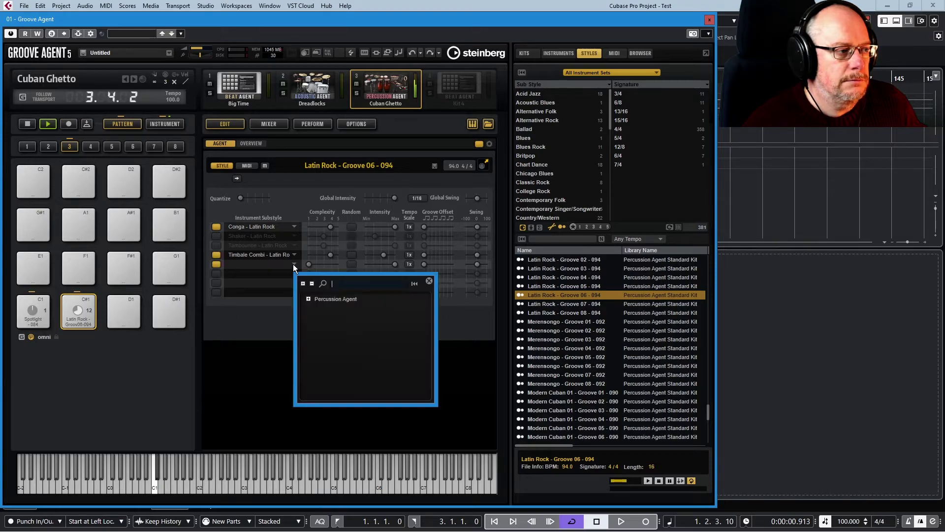
left_click(309, 299)
left_click(318, 321)
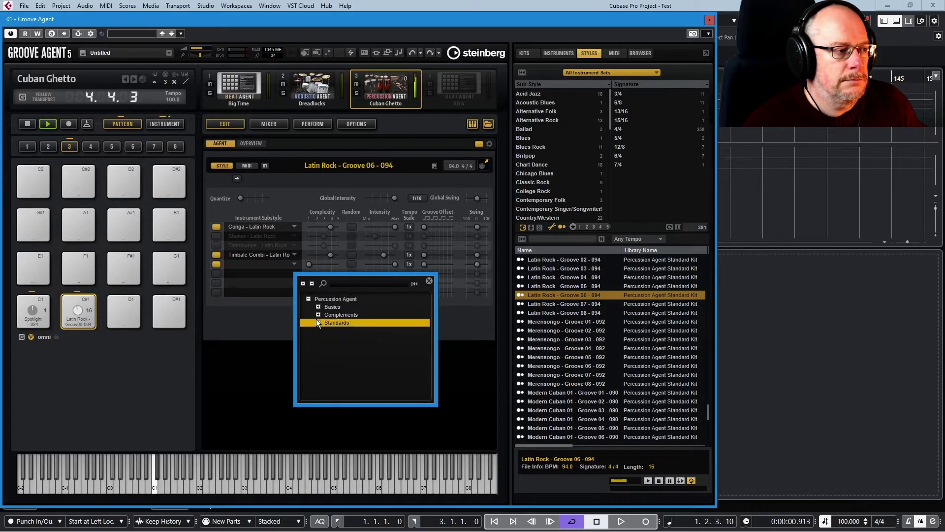
left_click(318, 322)
left_click(327, 346)
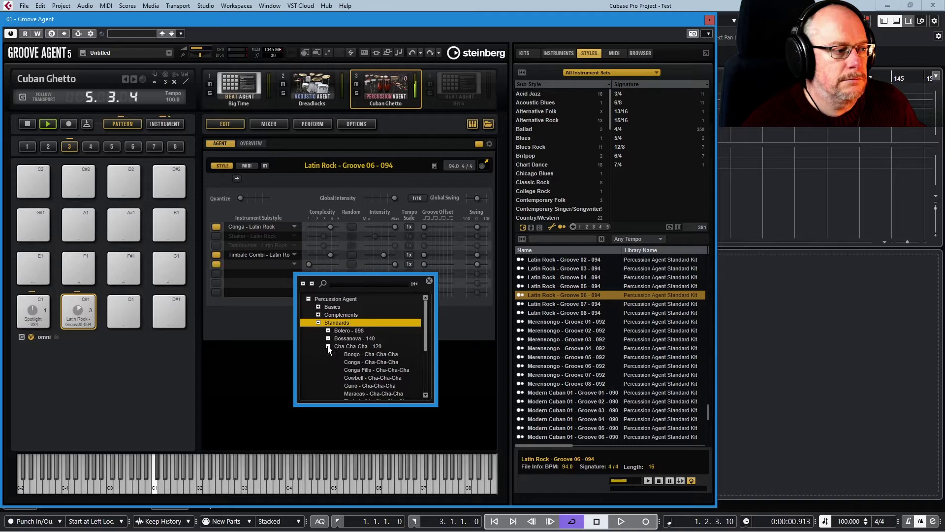
left_click(353, 353)
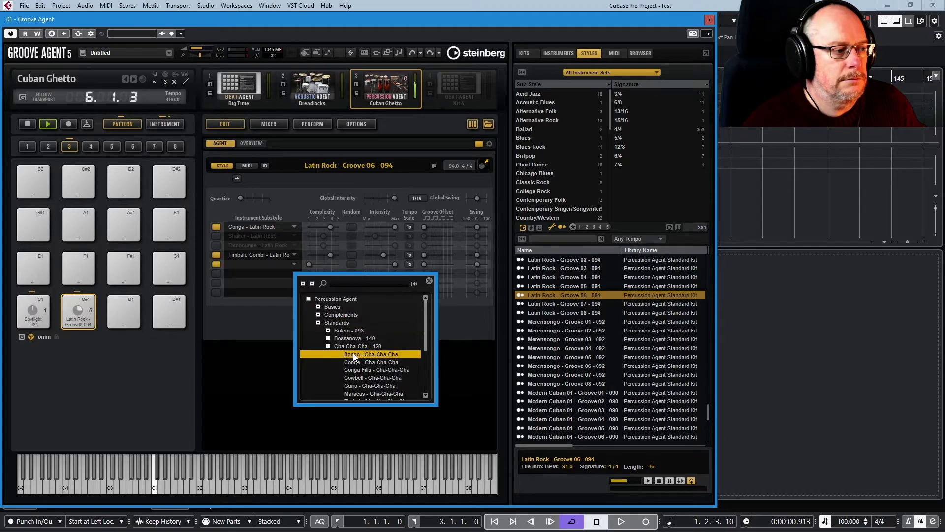
left_click(429, 281)
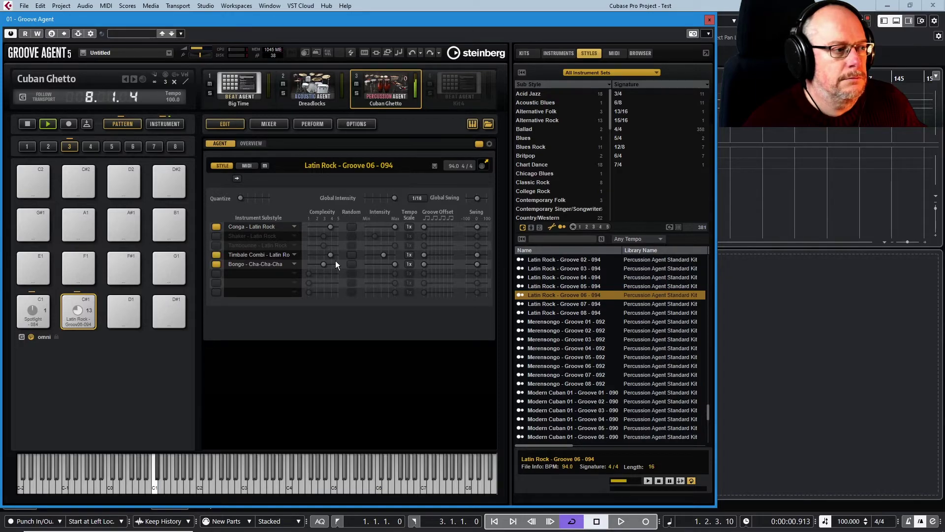
Step: Set the tempo scale of the Bongo - Cha-Cha-Cha substyle to 2x and stop playback
left_click(409, 264)
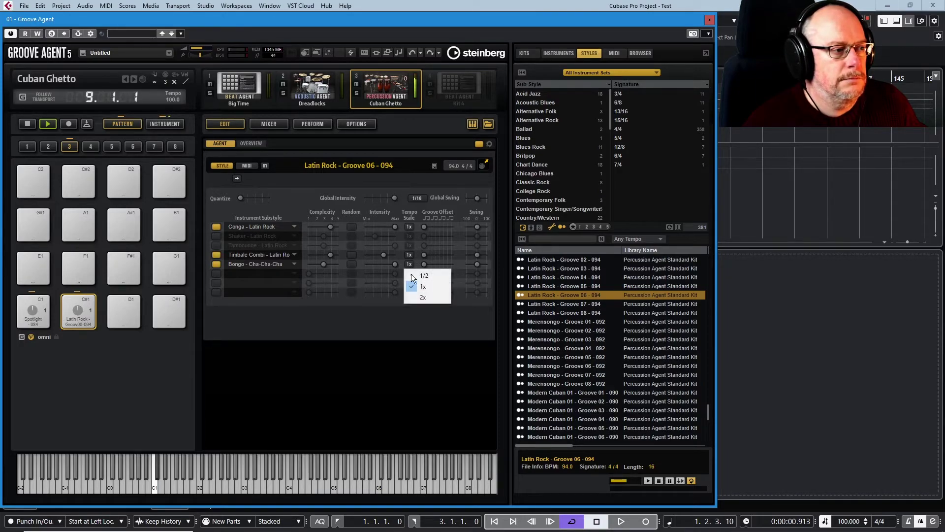
left_click(431, 294)
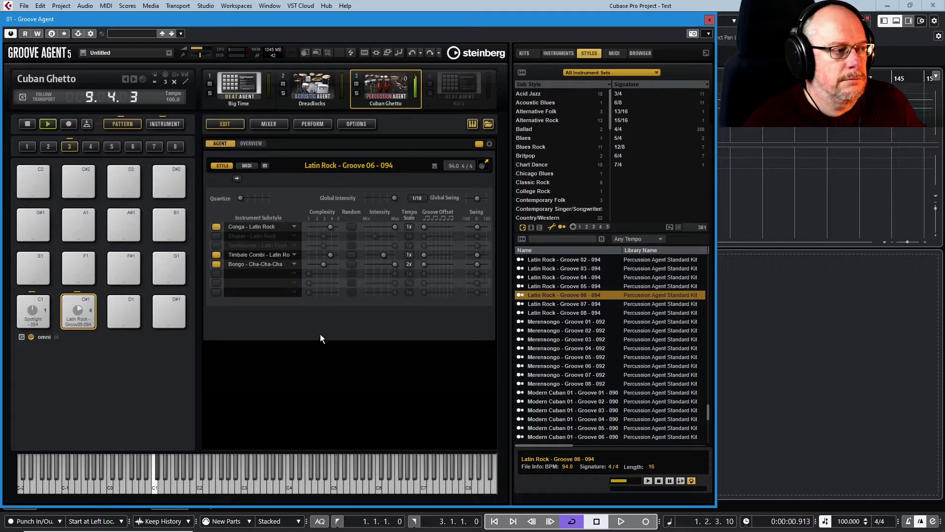
left_click(28, 123)
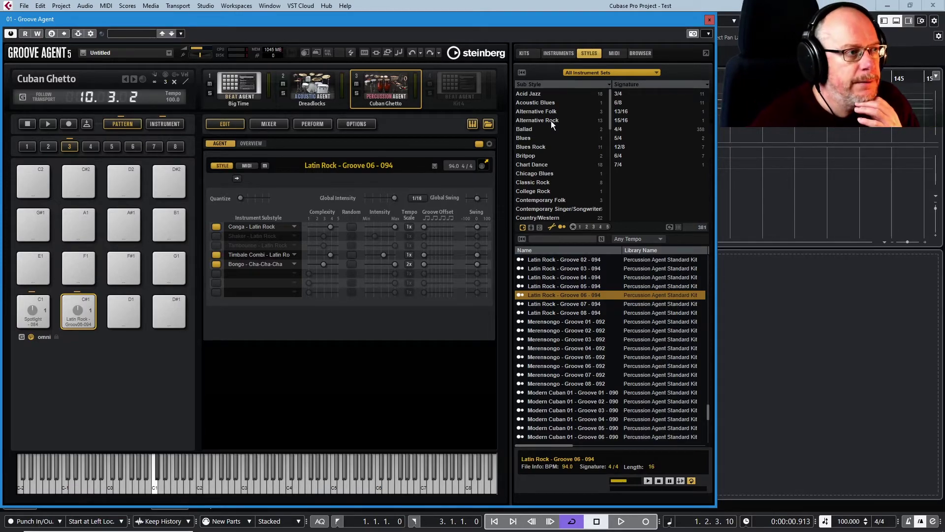
Step: Show the MIDI patterns for Big Time, turn on automatic preview, and audition Big Harry - Groove 2
left_click(611, 54)
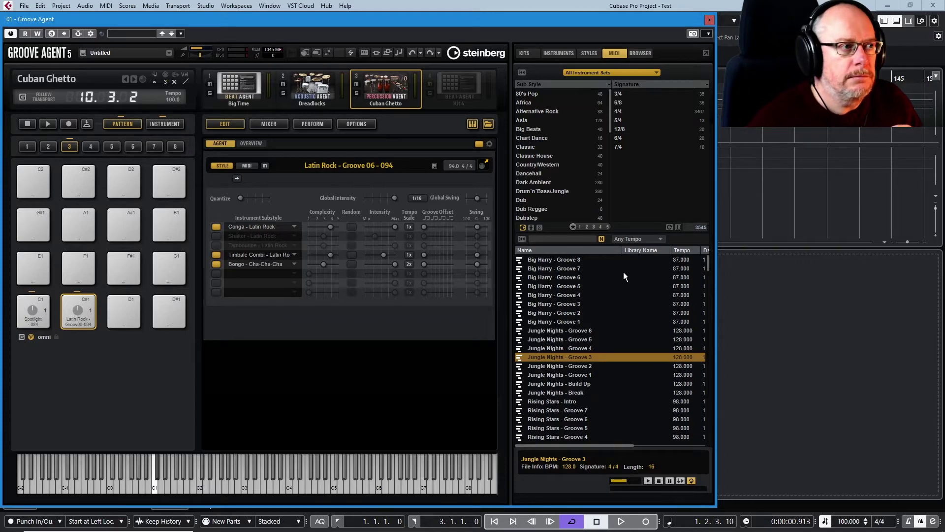
left_click(240, 87)
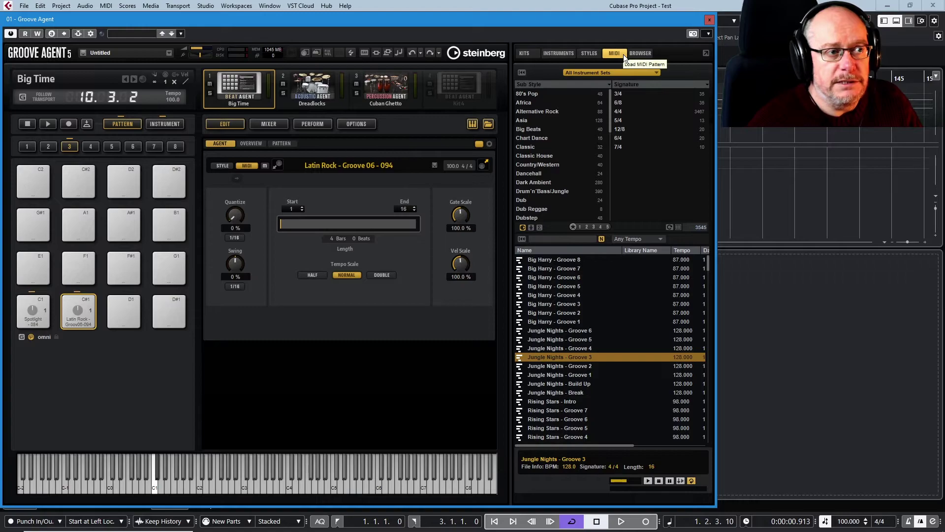
left_click(561, 321)
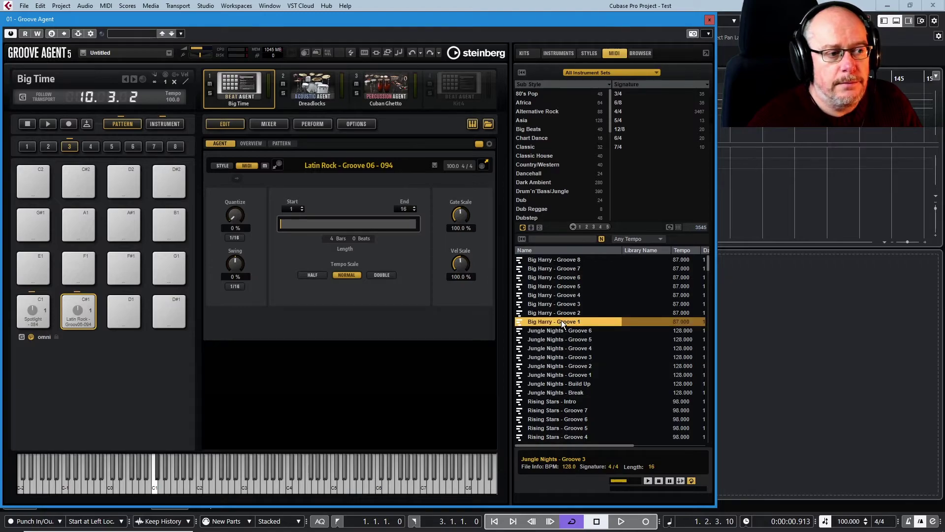
left_click(680, 480)
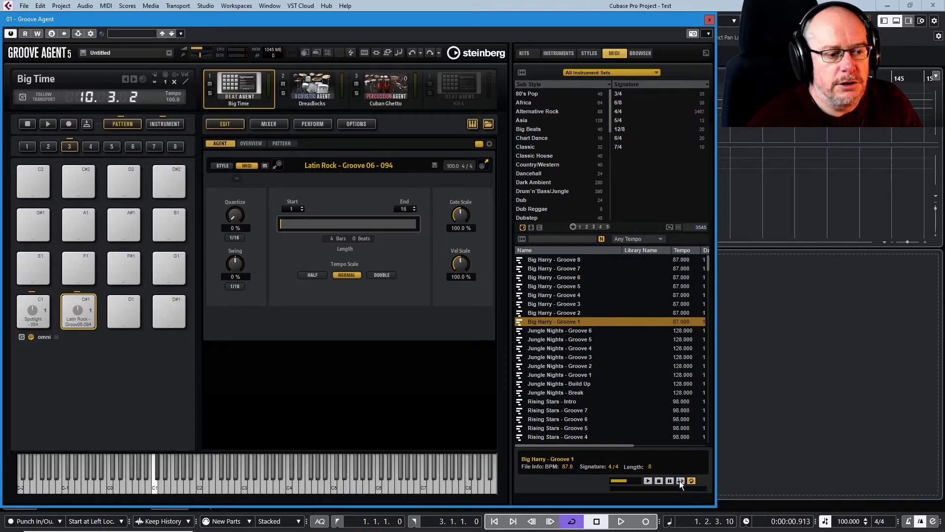
left_click(549, 314)
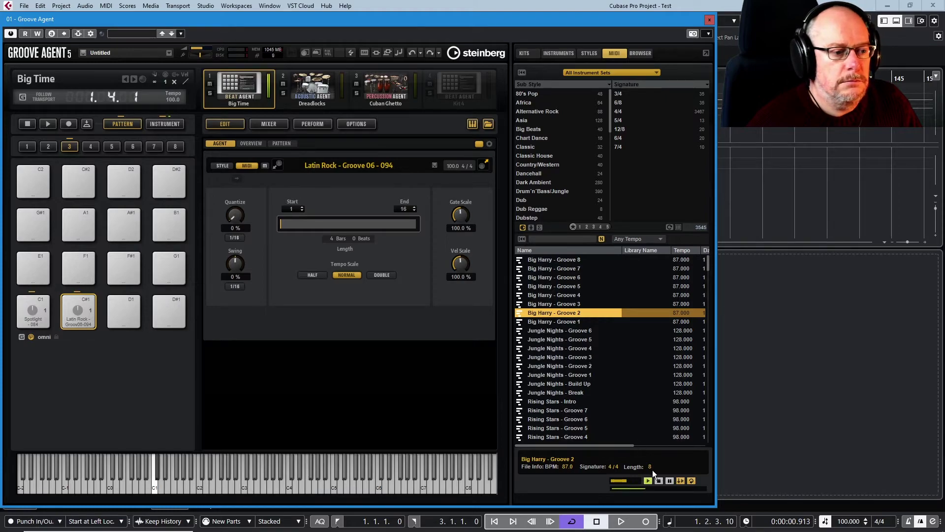
left_click(658, 480)
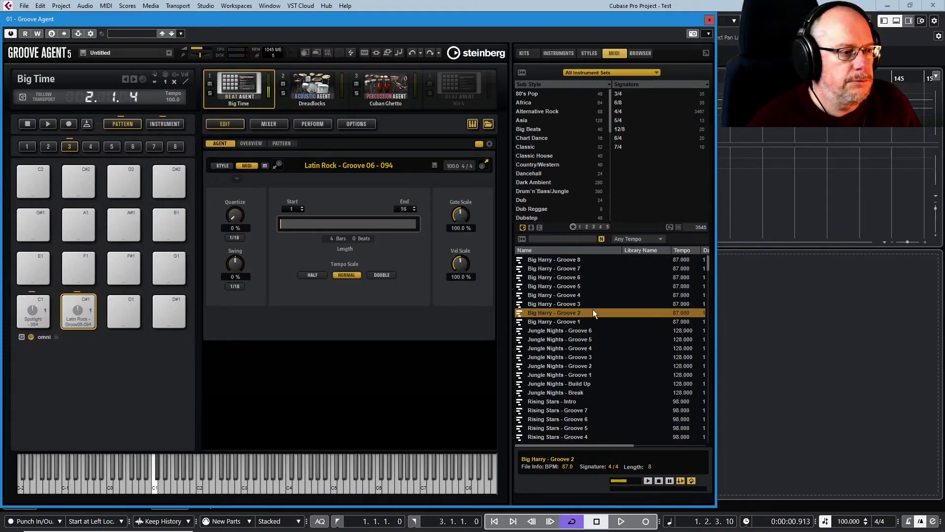
Step: Assign Big Harry - Groove 2 to pattern pad D1 of Big Time and play it briefly in the pattern editor
left_click_drag(568, 315, 128, 311)
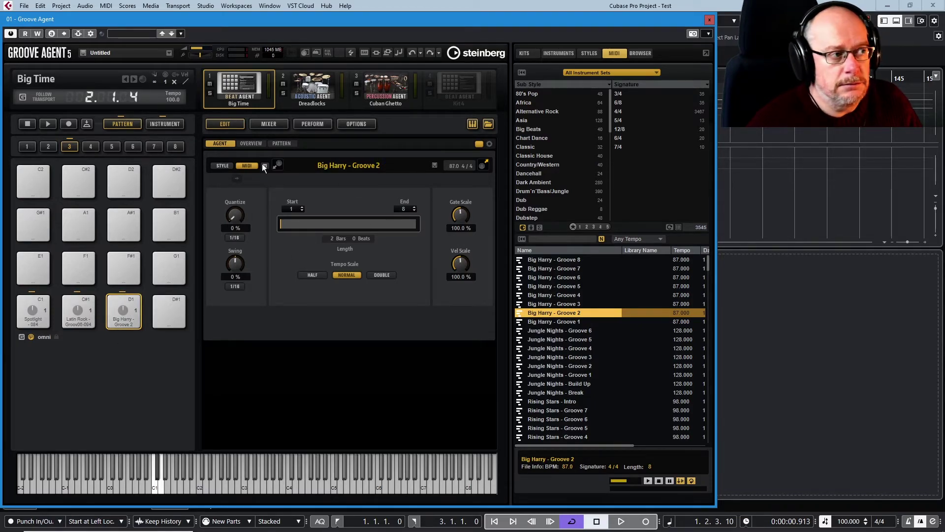
left_click(280, 143)
left_click(48, 124)
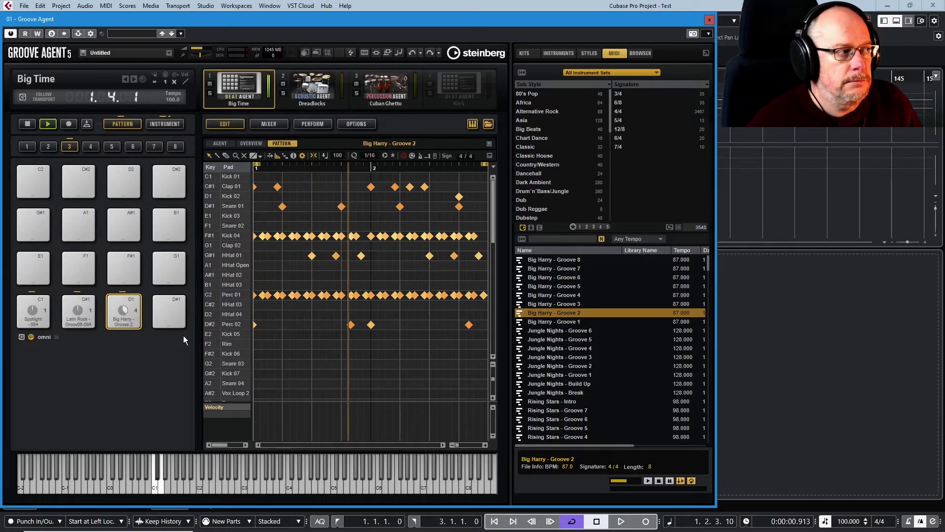
left_click(27, 124)
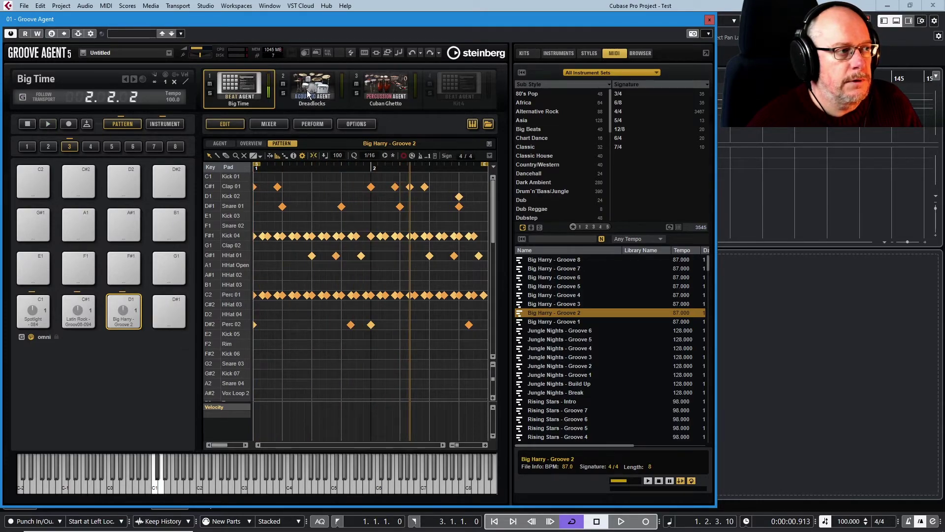
Step: Assign Big Harry - Groove 2 to pattern pad D1 of Dreadlocks, play it, and stop on the agent settings
left_click(340, 83)
left_click_drag(541, 312, 124, 312)
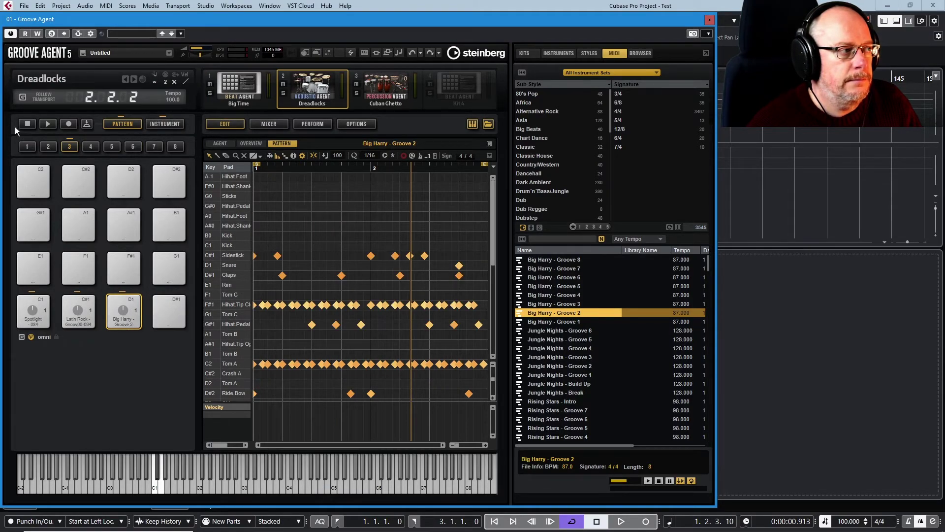
left_click(45, 124)
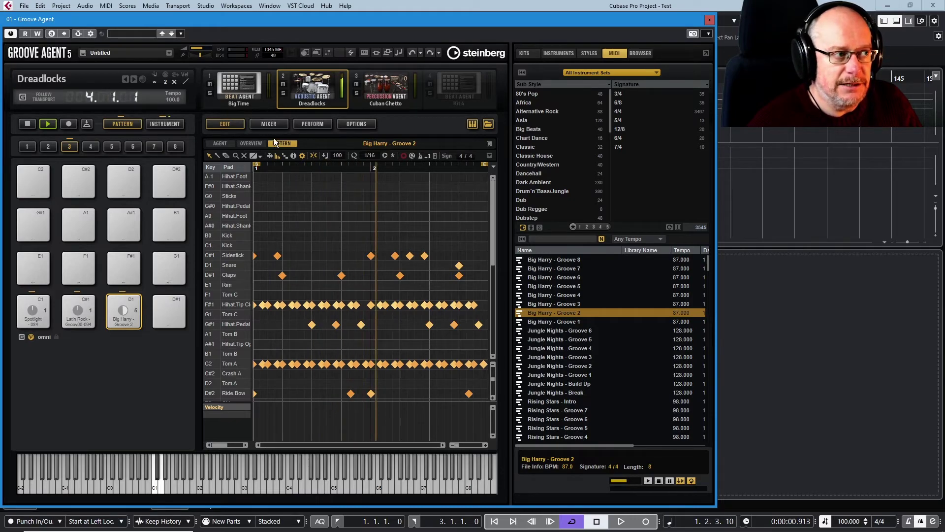
left_click(225, 141)
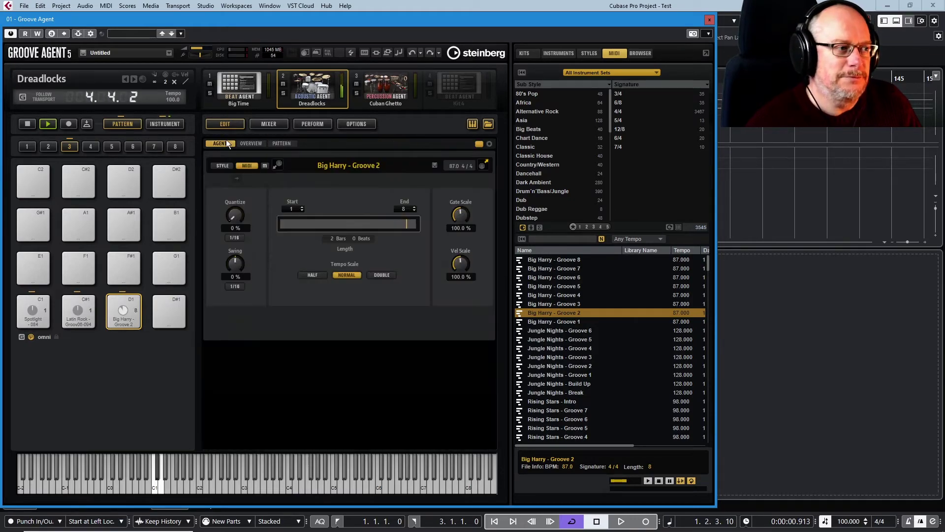
left_click(27, 123)
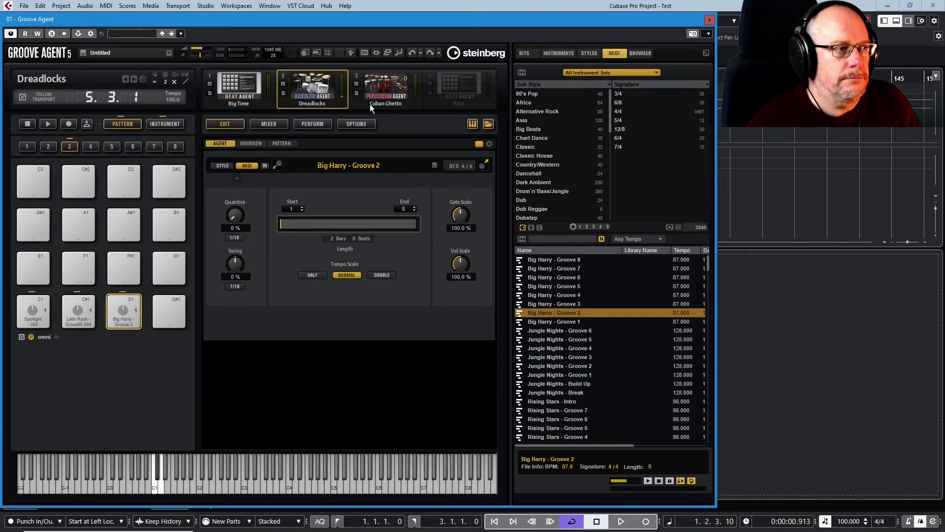
Step: Assign Big Harry - Groove 2 to pattern pad D1 of Cuban Ghetto and play it briefly, showing its notes in the pattern editor
left_click(389, 88)
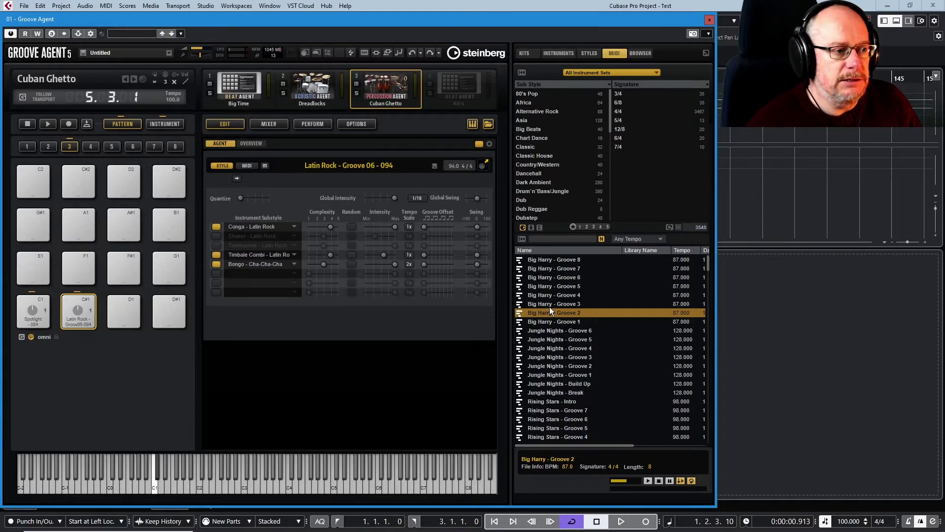
left_click_drag(560, 315, 129, 306)
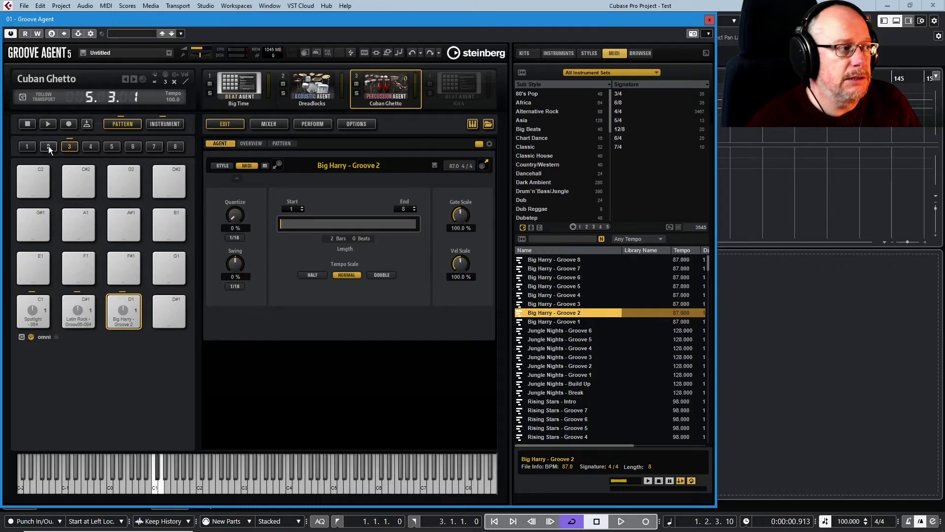
left_click(48, 123)
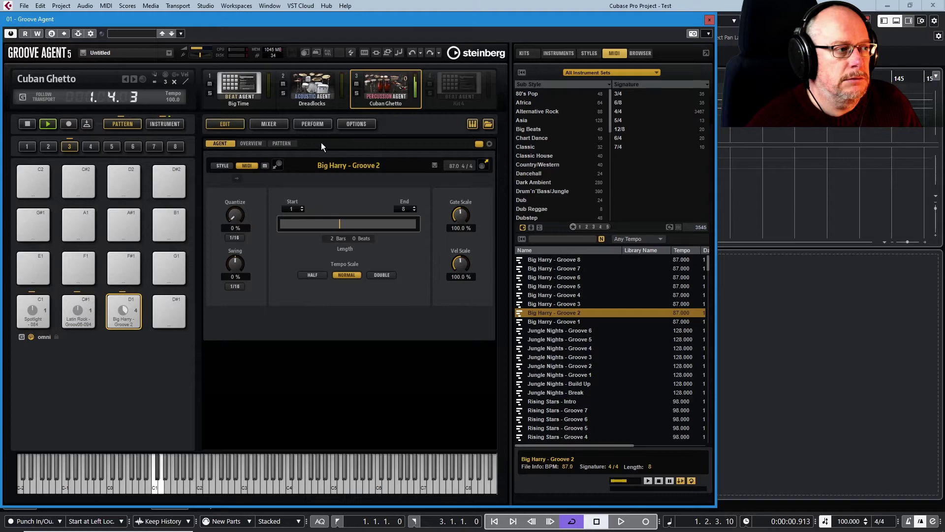
left_click(281, 143)
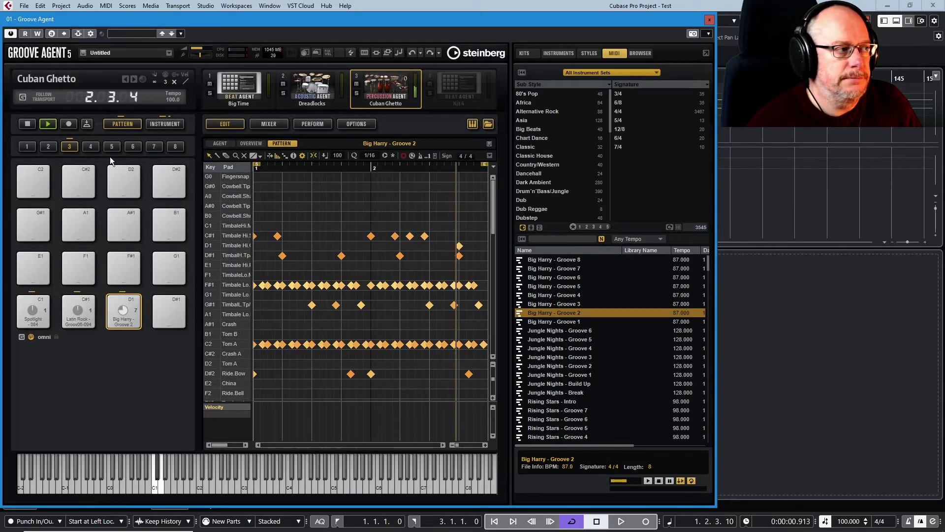
left_click(26, 122)
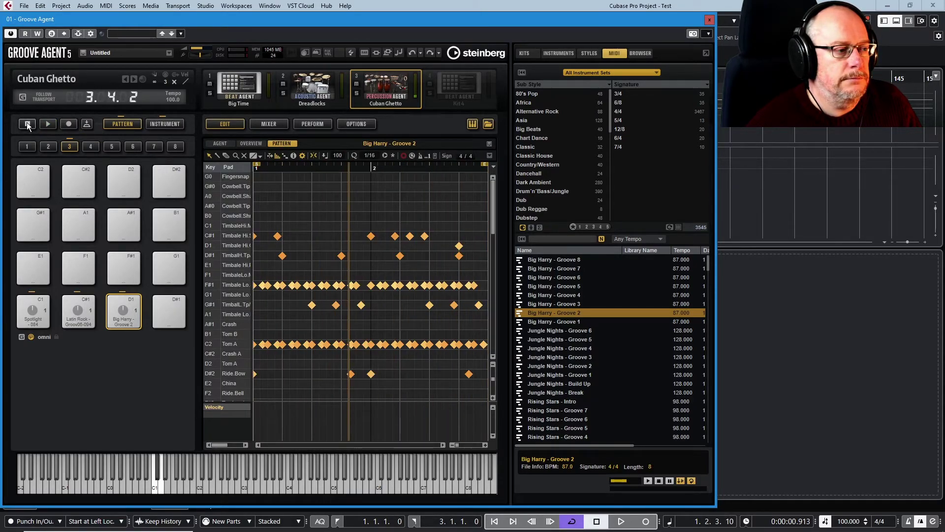
Step: For Big Time's instrument pads, browse the sample drive and audition Dunn O 1 B from Bass and Clap_011 from Claps
left_click(641, 53)
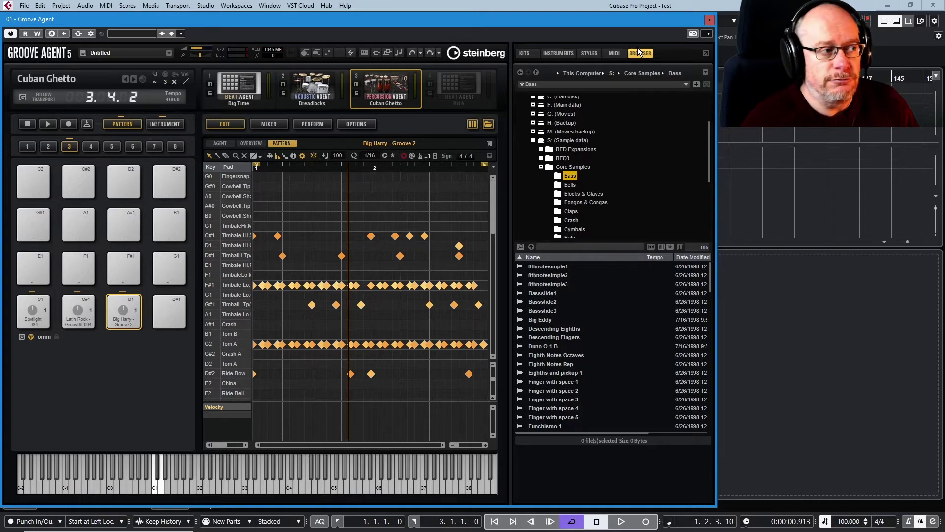
left_click(242, 86)
left_click(166, 123)
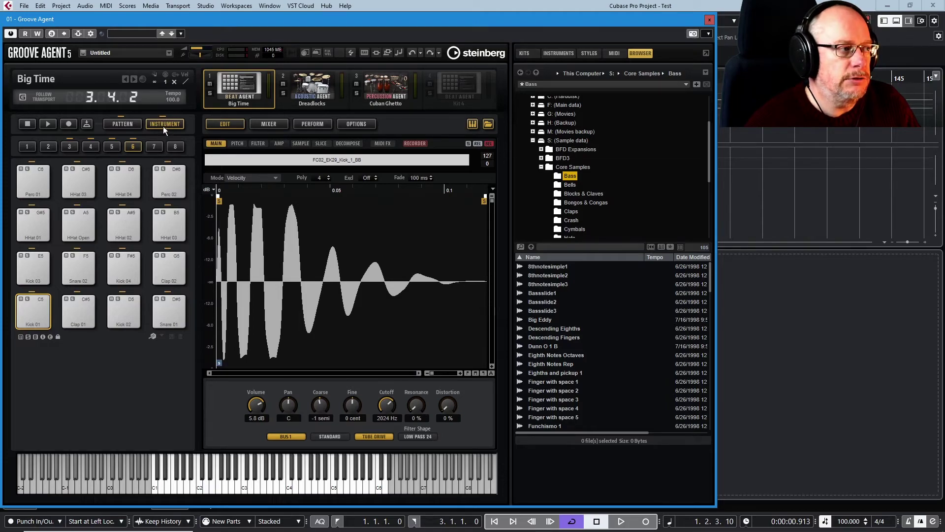
double_click(551, 347)
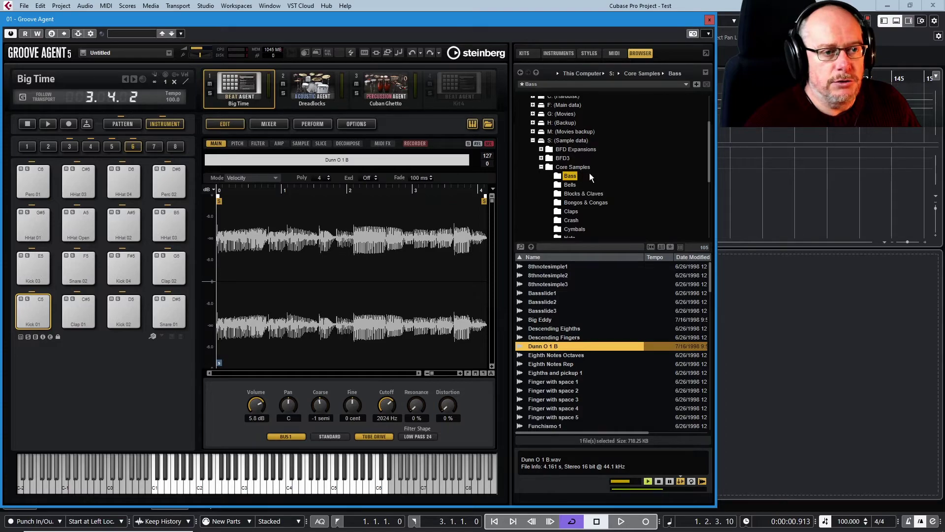
left_click(571, 211)
double_click(548, 354)
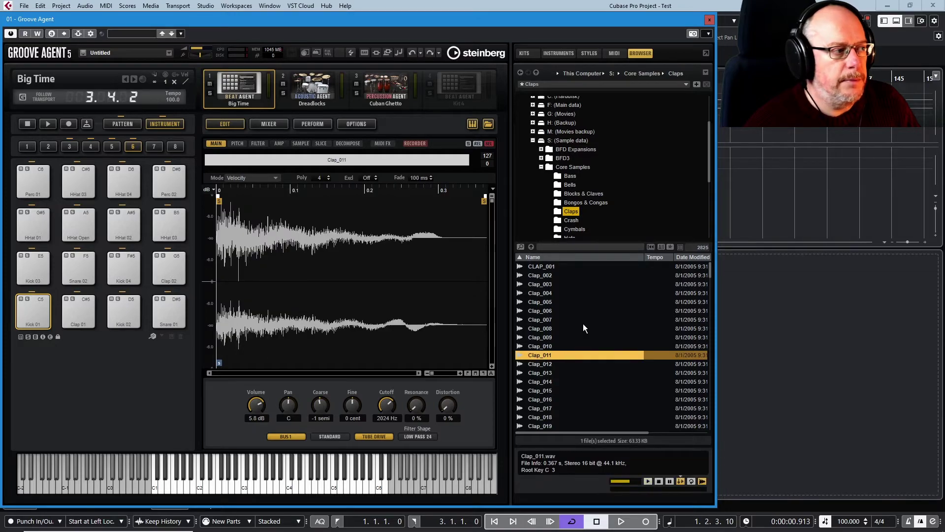
Step: Assign the Clap_011 sample to the empty instrument pad A#6 in pad group 7 and play it
left_click(154, 147)
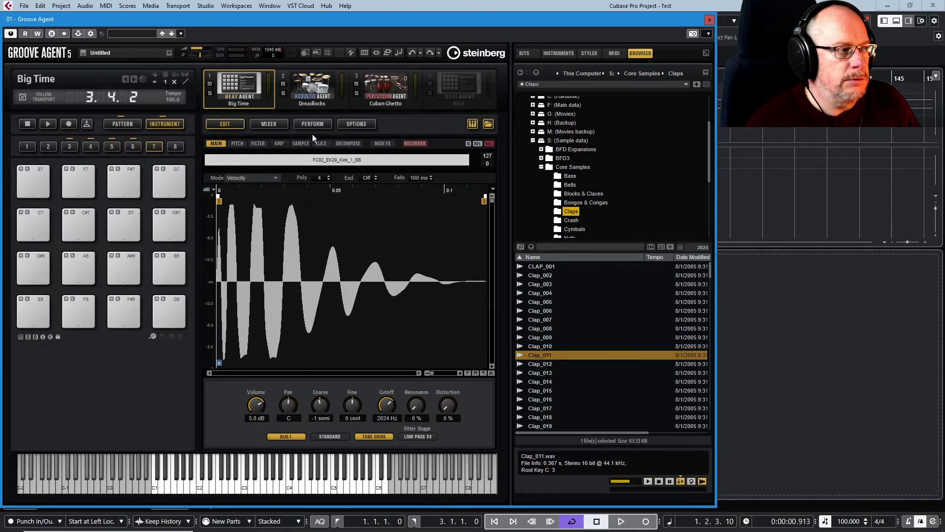
left_click_drag(541, 358, 132, 285)
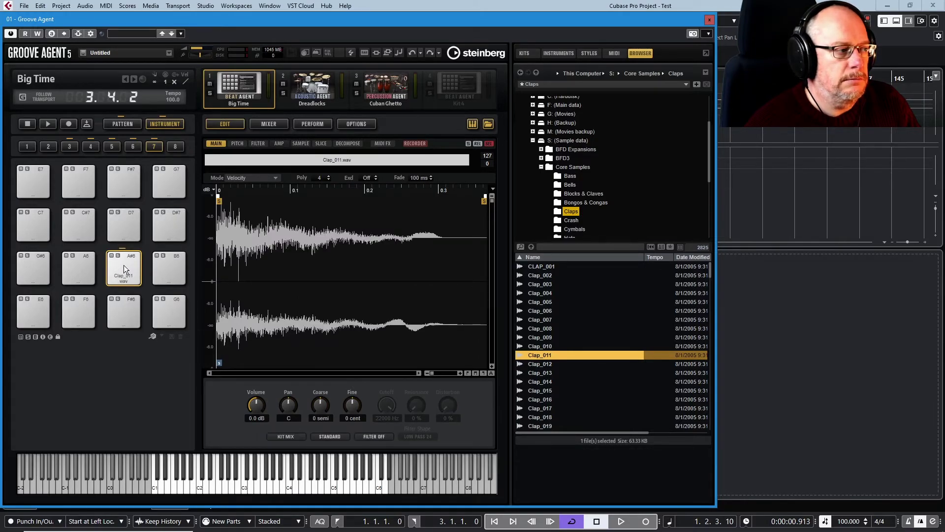
left_click(127, 266)
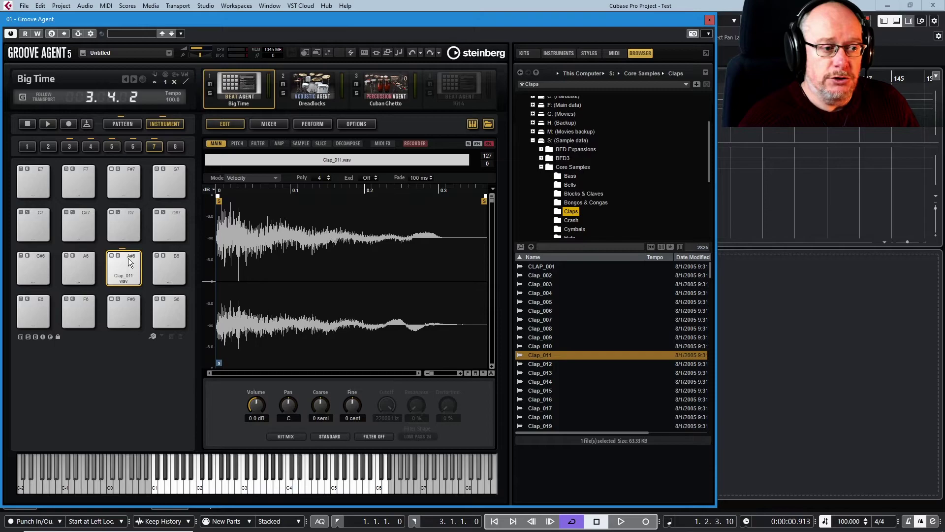
Step: Assign the samples Clap_004 through Clap_010 together to consecutive instrument pads starting at C7
left_click(544, 294)
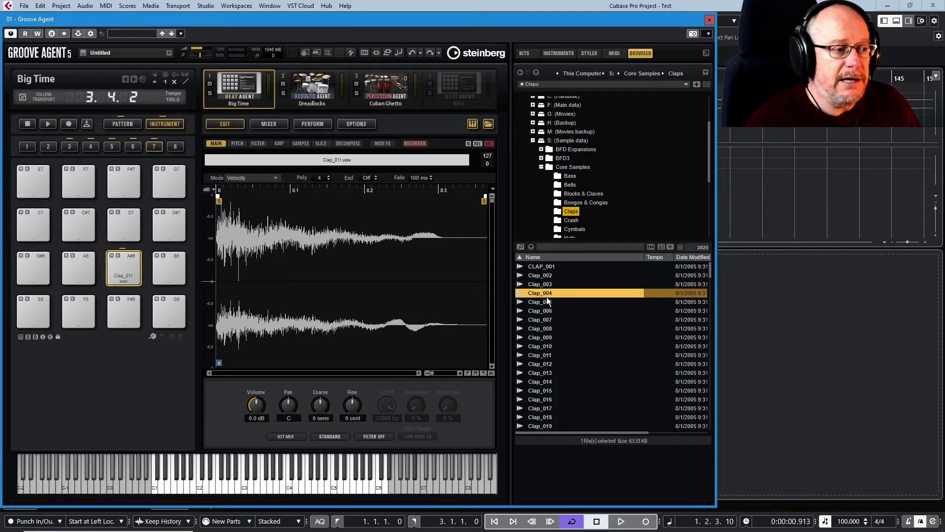
left_click(542, 345, "shift")
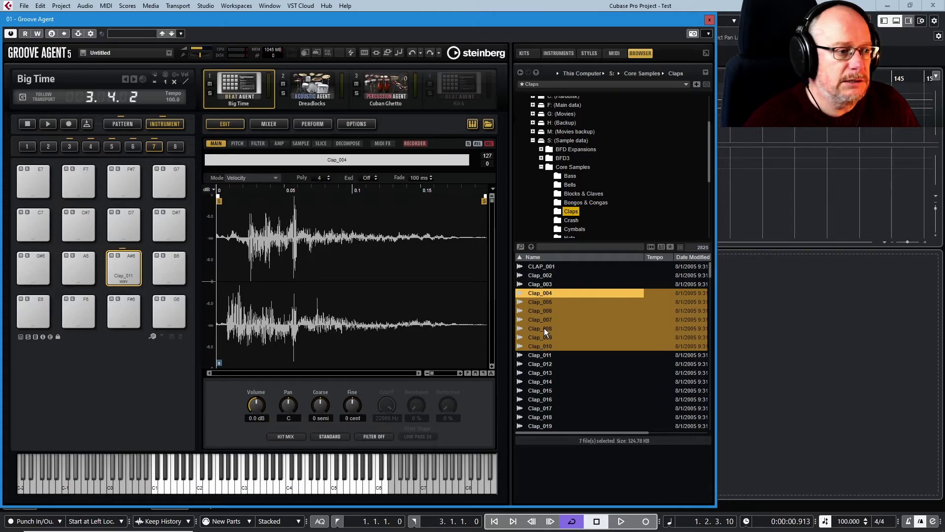
left_click_drag(545, 328, 27, 227)
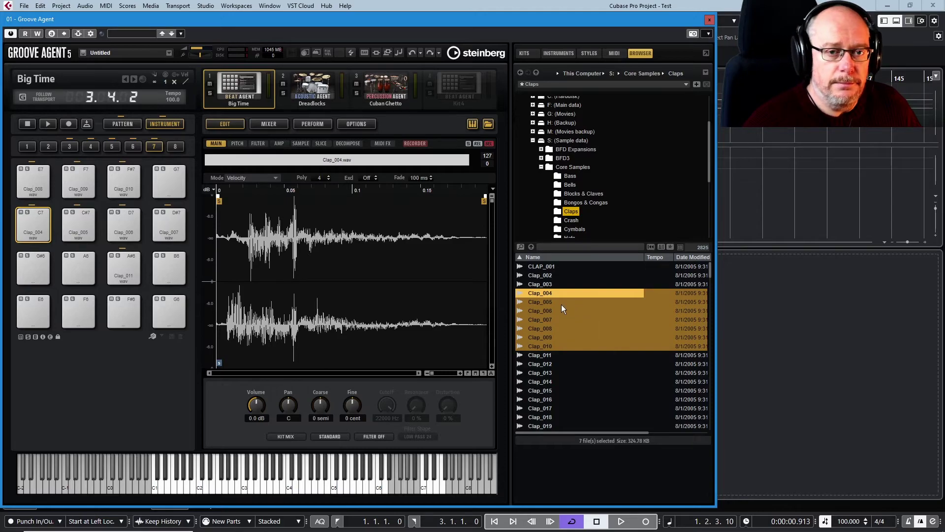
Step: Assign the styles Metal 02 - 143 through Hard Rock 01 - 170 together to Big Time's consecutive pattern pads starting at E1
left_click(586, 55)
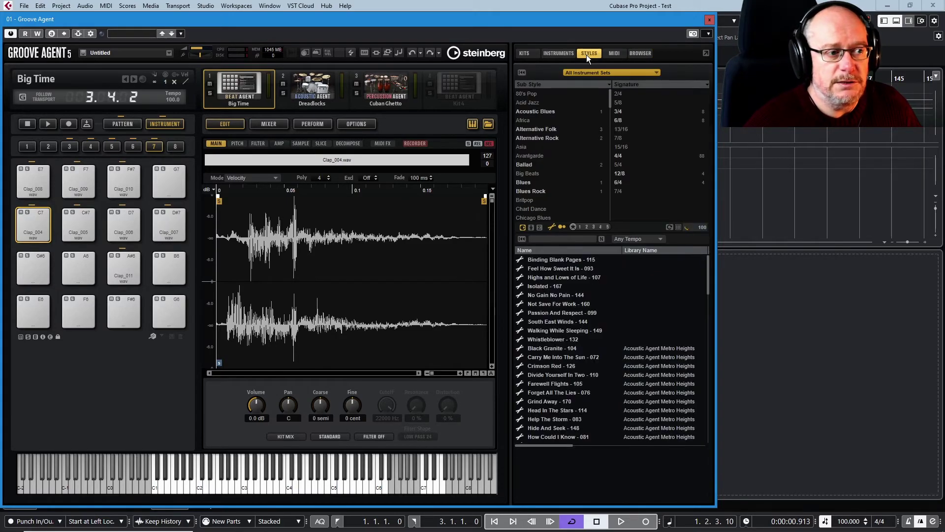
left_click(122, 123)
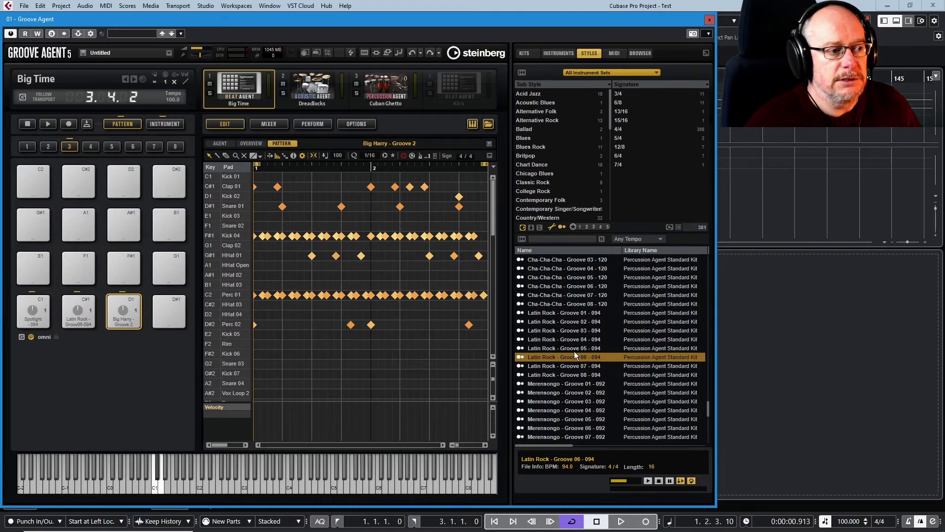
scroll(579, 335, "up", 15)
left_click(548, 304)
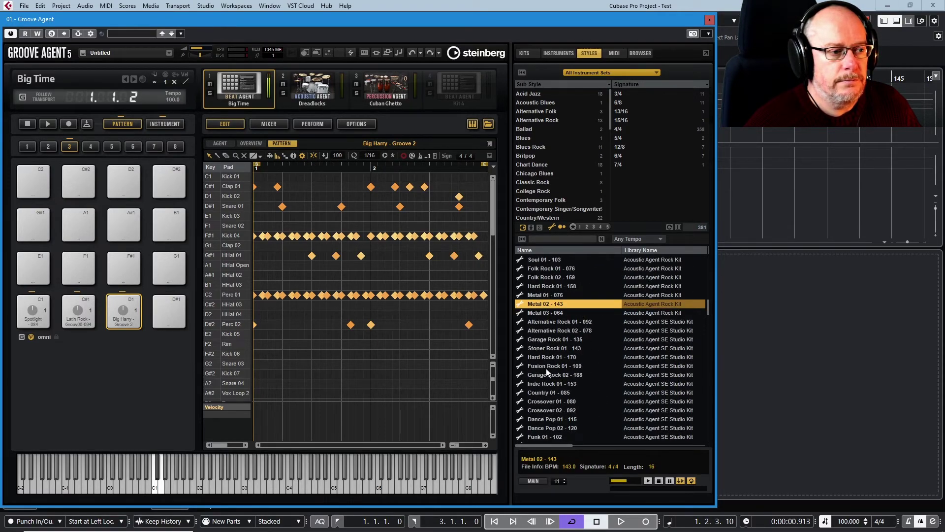
left_click(538, 356, "shift")
left_click_drag(557, 332, 37, 276)
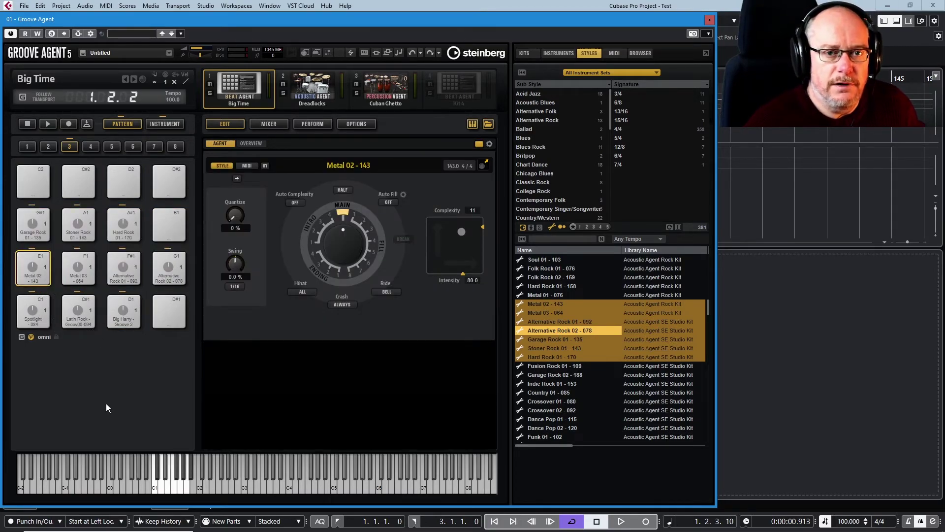
Step: On the sample drive, open the MIDI Files folder Drum Patterns > 70s Drummer > Open Kit > 01 Funk > 01 Midtime 107BPM
left_click(639, 52)
left_click(558, 380)
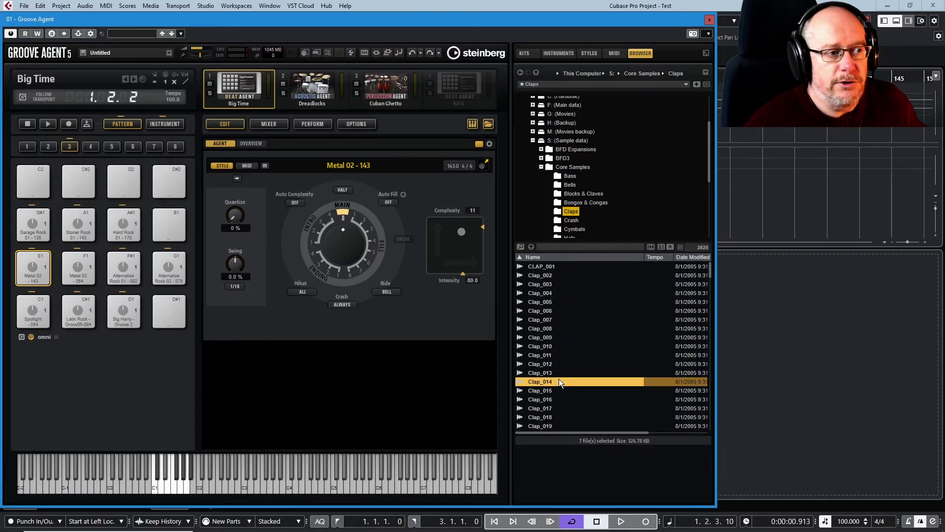
left_click(542, 168)
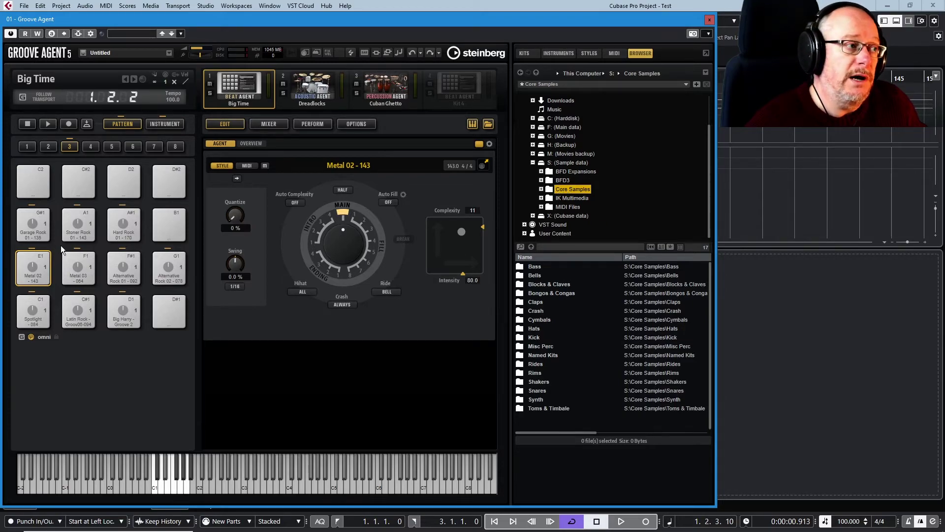
left_click(167, 125)
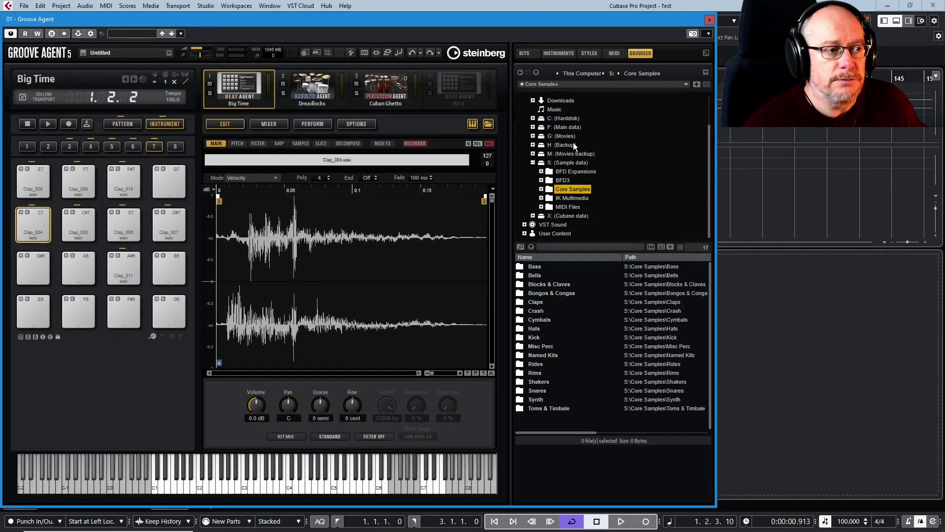
left_click(542, 207)
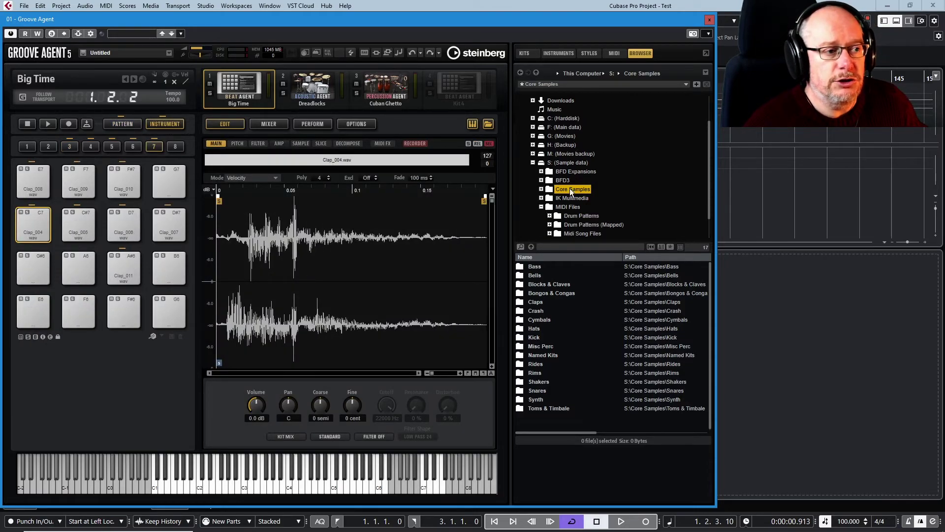
left_click(550, 215)
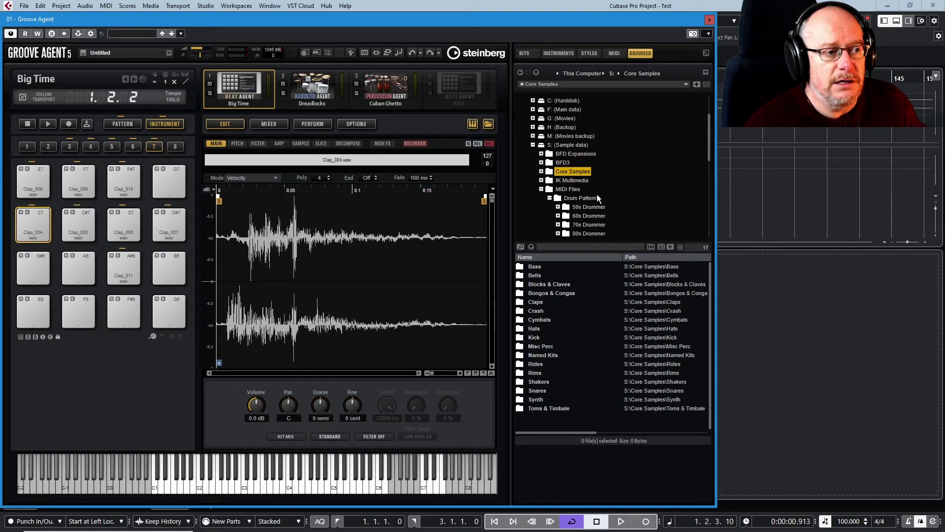
scroll(596, 195, "down", 2)
left_click(558, 189)
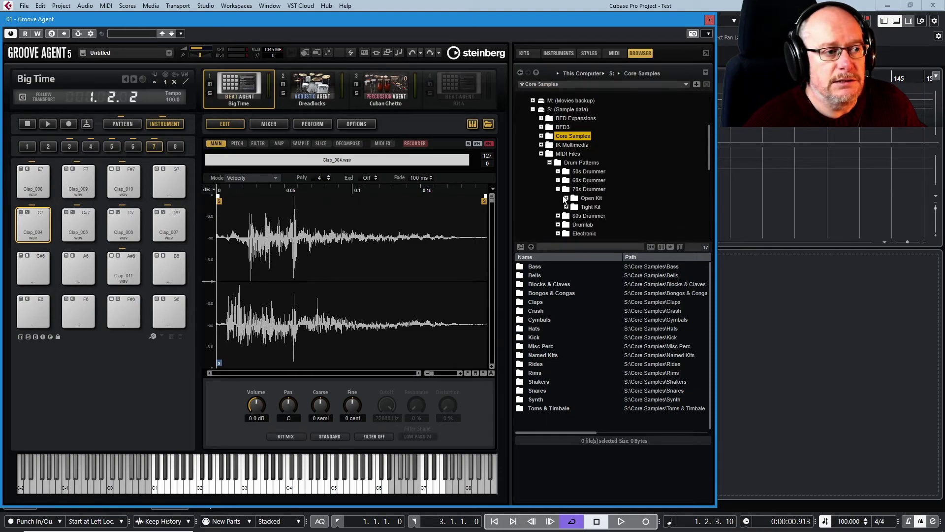
left_click(565, 198)
left_click(574, 206)
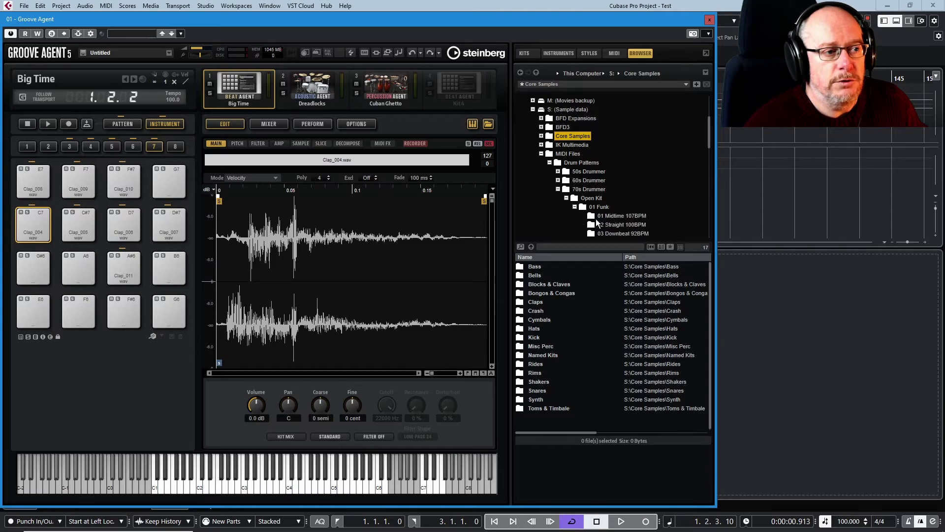
left_click(594, 216)
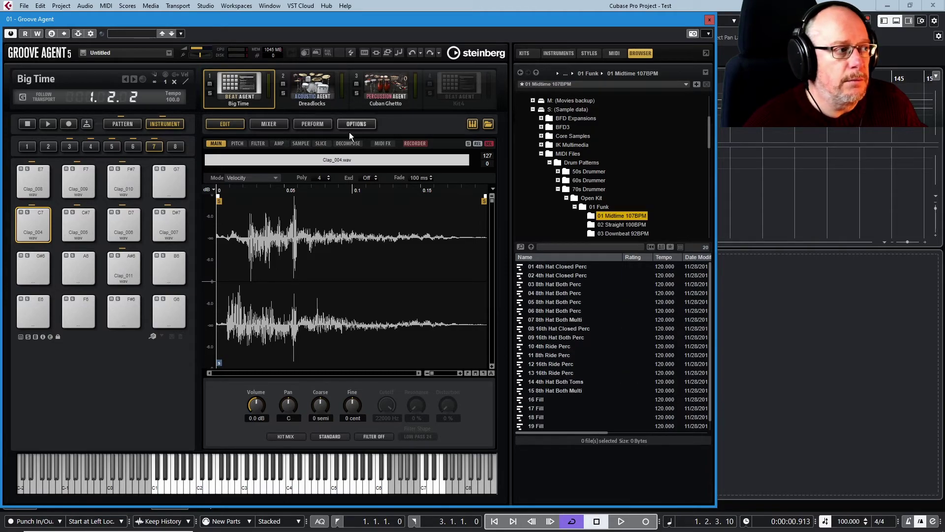
Step: Audition 08 16th Hat Closed Perc, assign it to pattern pad D2, and play it briefly with its notes shown in the pattern editor
left_click(553, 328)
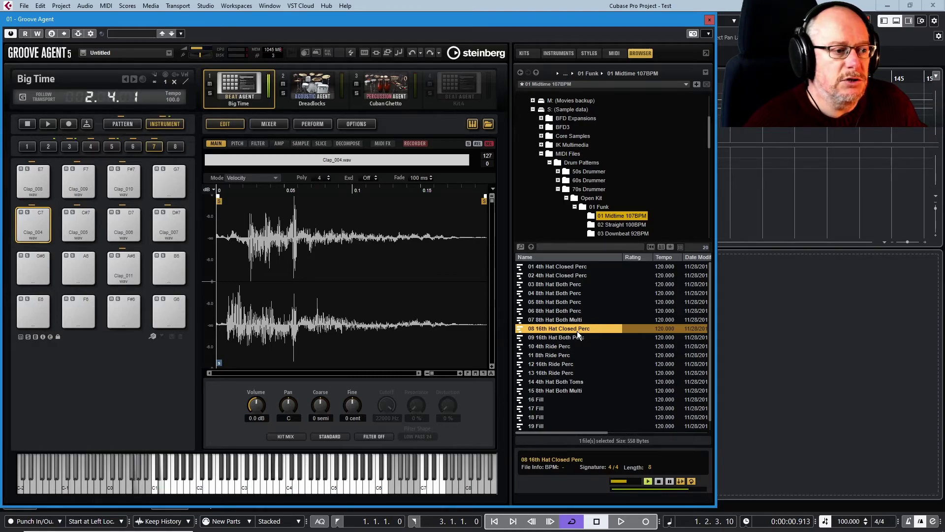
left_click_drag(579, 330, 117, 126)
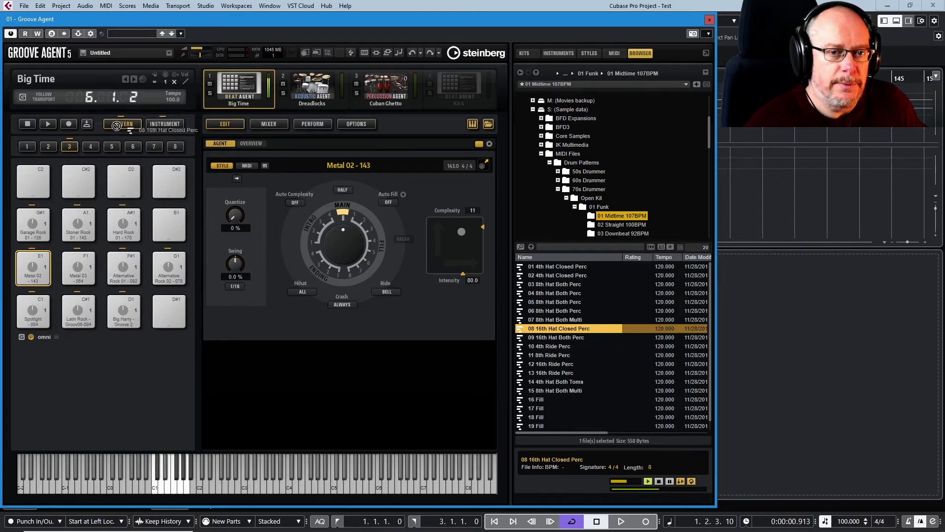
left_click_drag(117, 126, 128, 180)
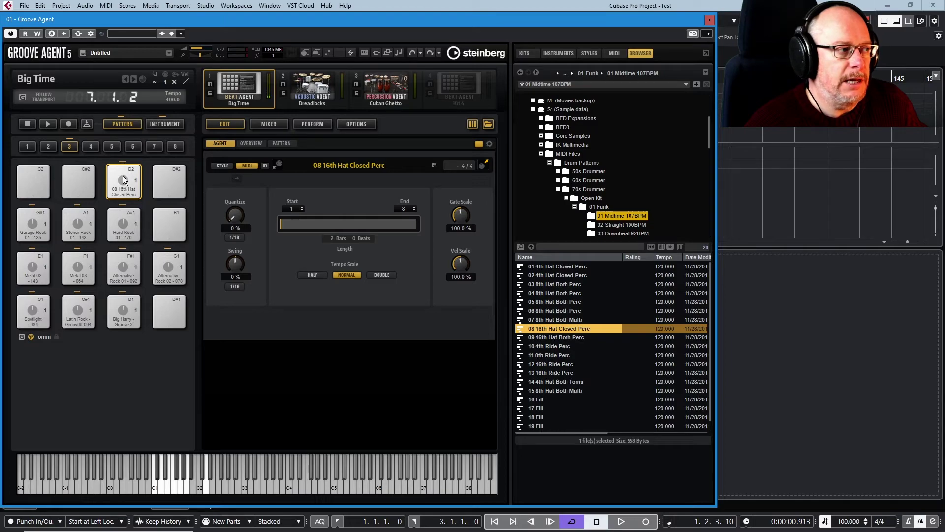
left_click(52, 126)
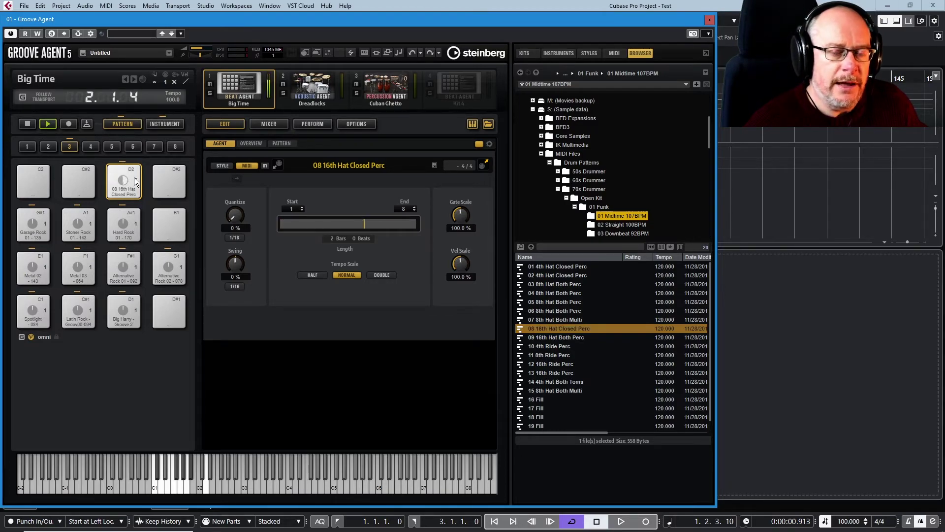
left_click(281, 144)
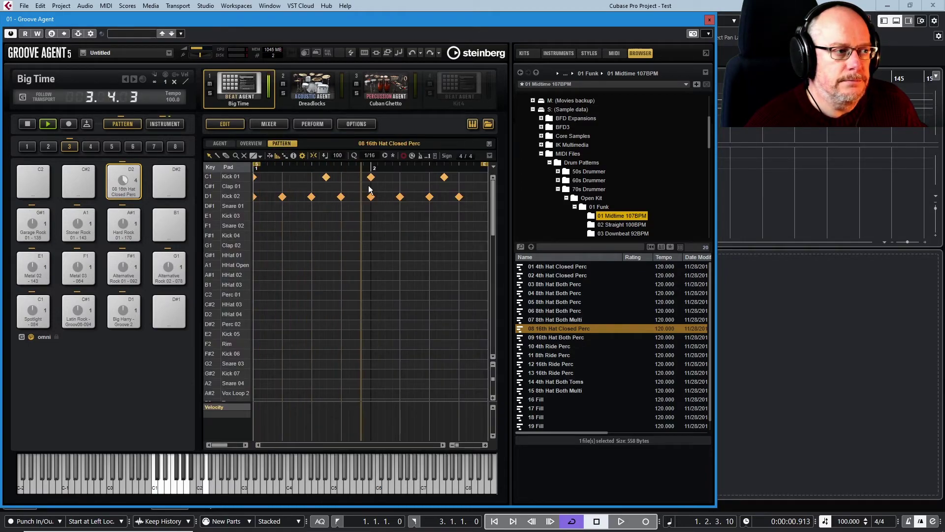
left_click(28, 124)
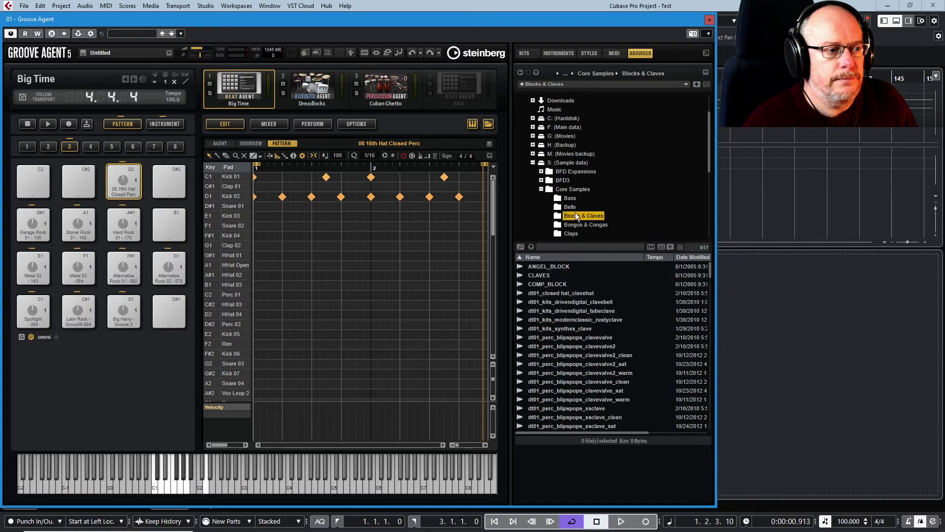
Step: Assign dt01_perc_blipspops_clavevalve from the Blocks & Claves folder to instrument pad G7
left_click_drag(563, 339, 170, 179)
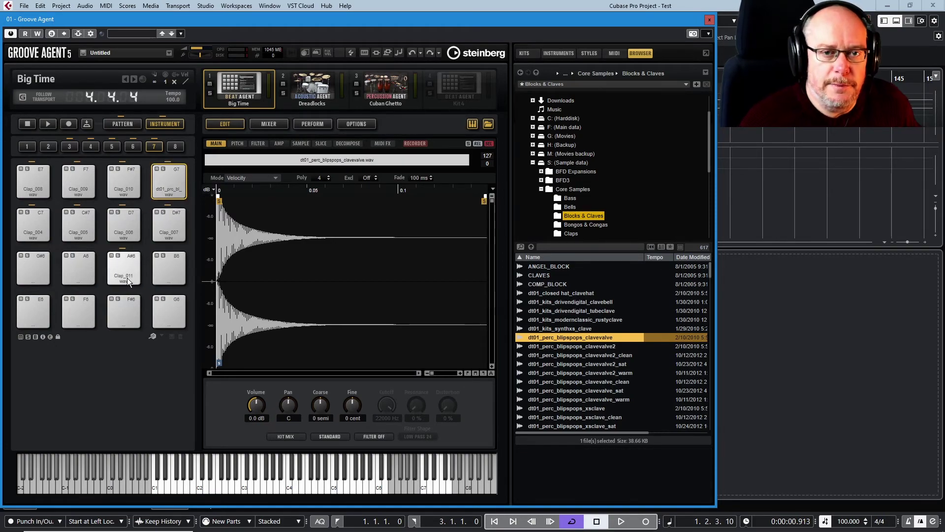
Step: Filter the contents of the Core Samples folder by "clave"
left_click(531, 247)
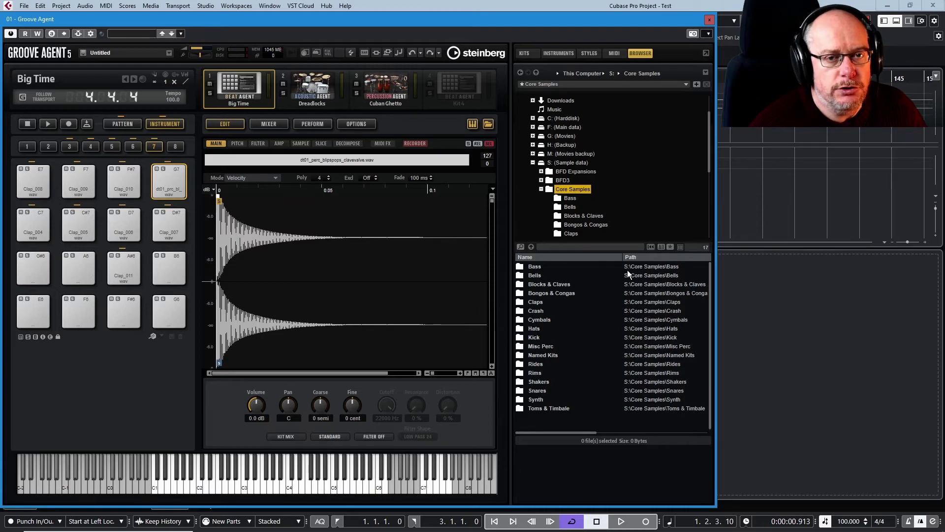
left_click(570, 248)
type("clave")
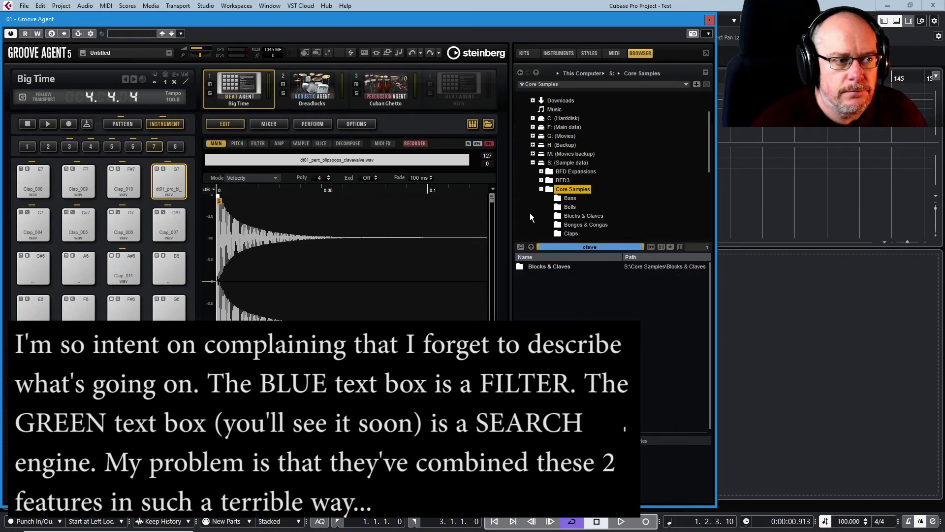
Step: Search Core Samples for clave files, view dt01_perc_blipspops_clavevalve2 in its Blocks & Claves folder, and return to the Core Samples search results
left_click(520, 246)
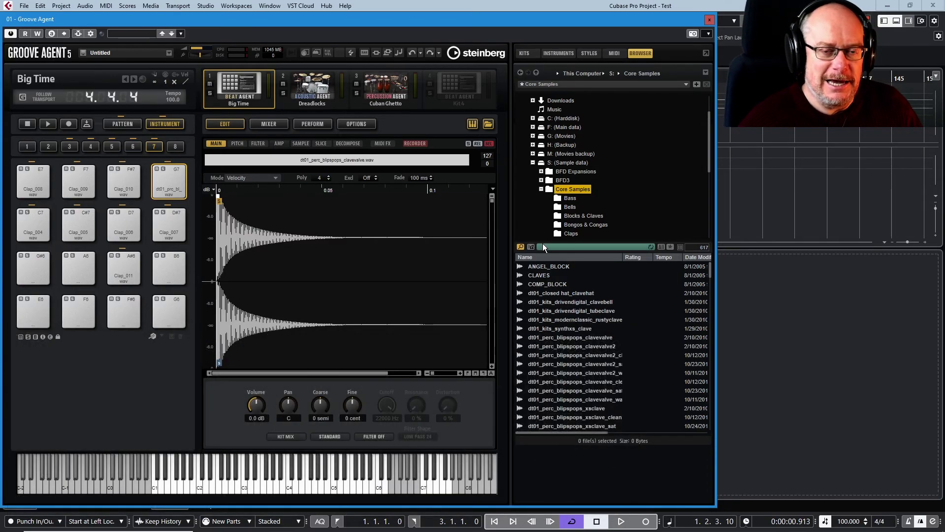
left_click(571, 346)
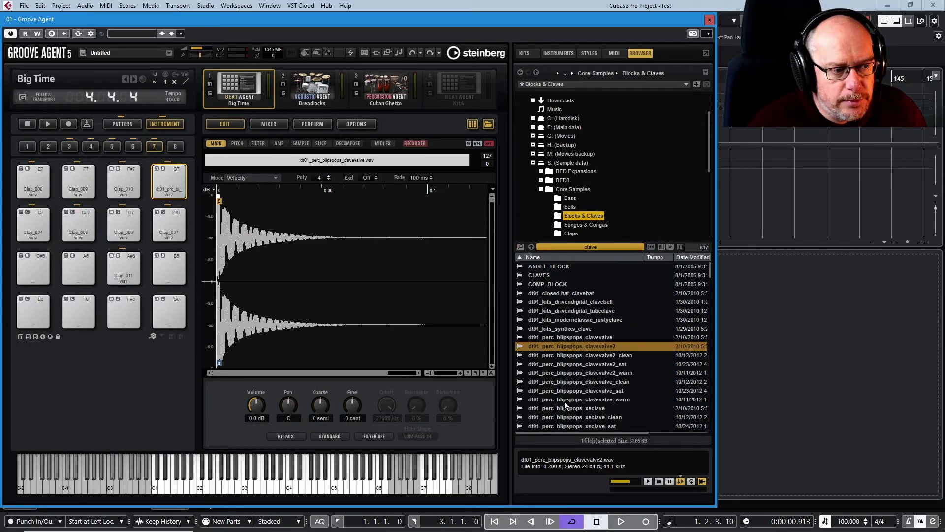
left_click(550, 190)
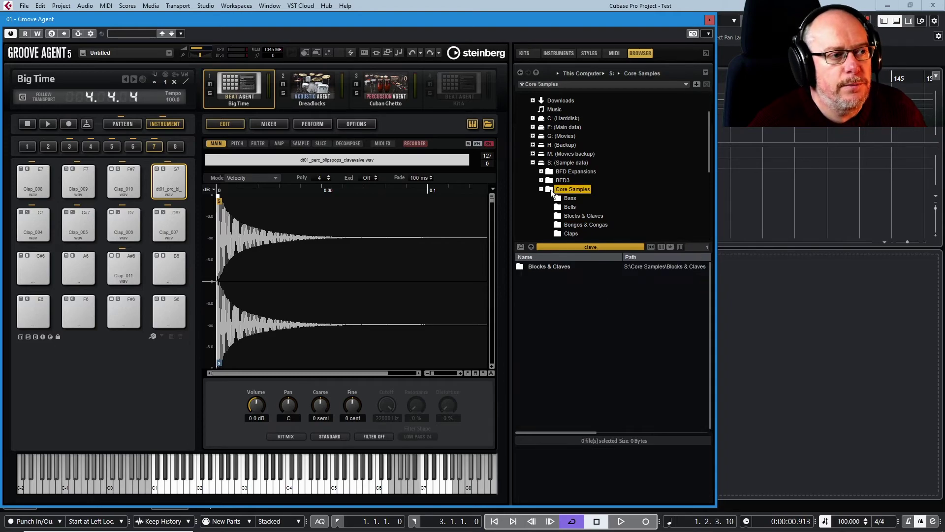
left_click(519, 246)
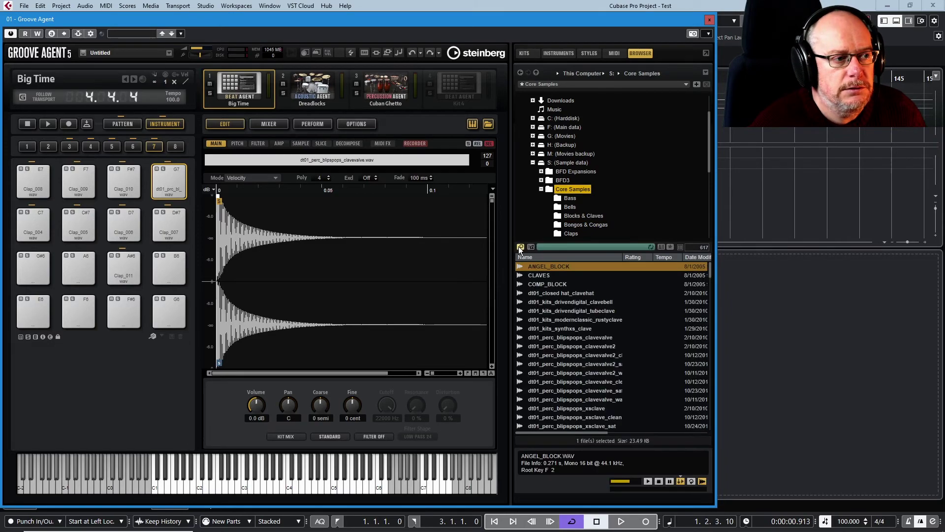
Step: Search Core Samples for "blipspops" with Auto Search turned on, and let the search follow into the Claps folder
type("blipspops")
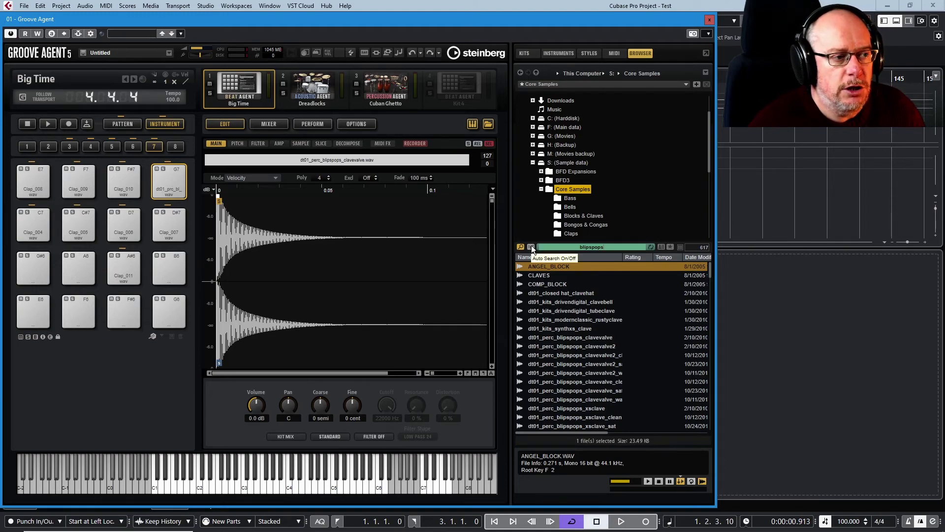
left_click(531, 247)
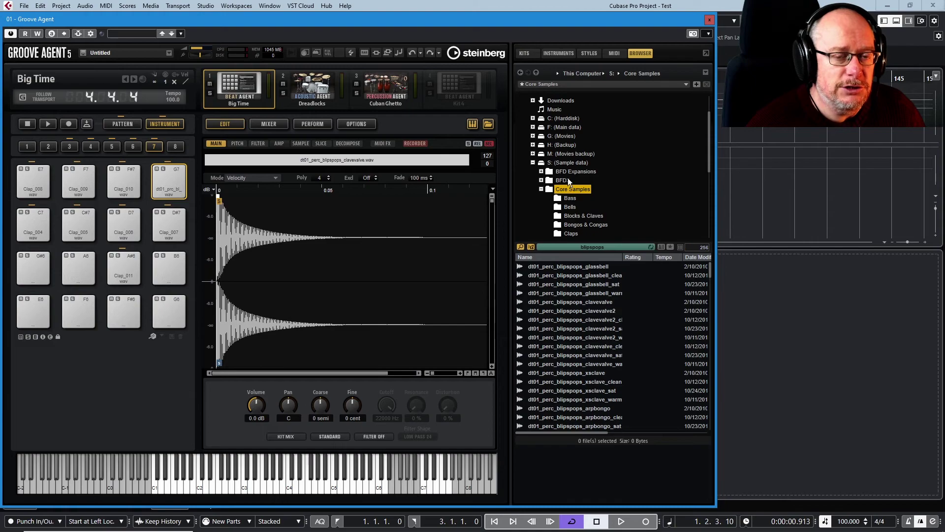
left_click(559, 232)
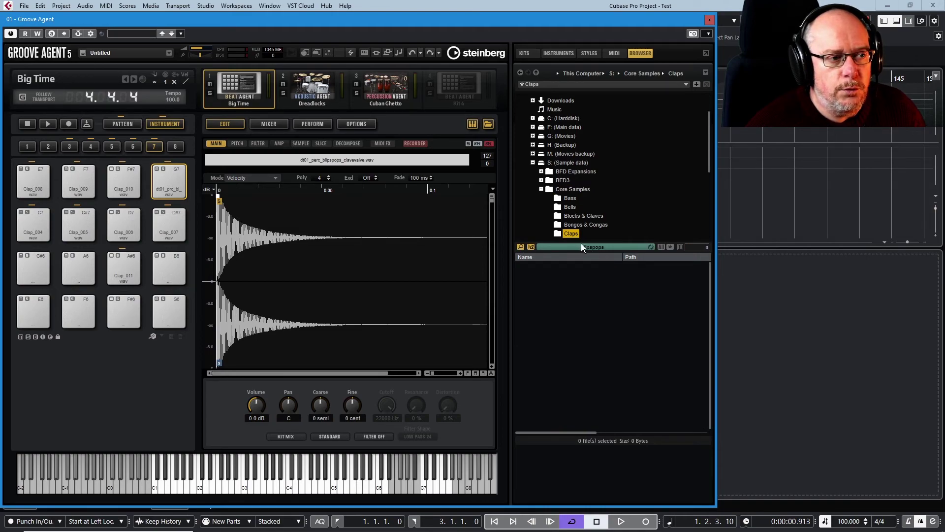
Step: Apply "blipspops" as a filter in the Claps and Core Samples folders, and switch back to searching Core Samples
left_click(520, 247)
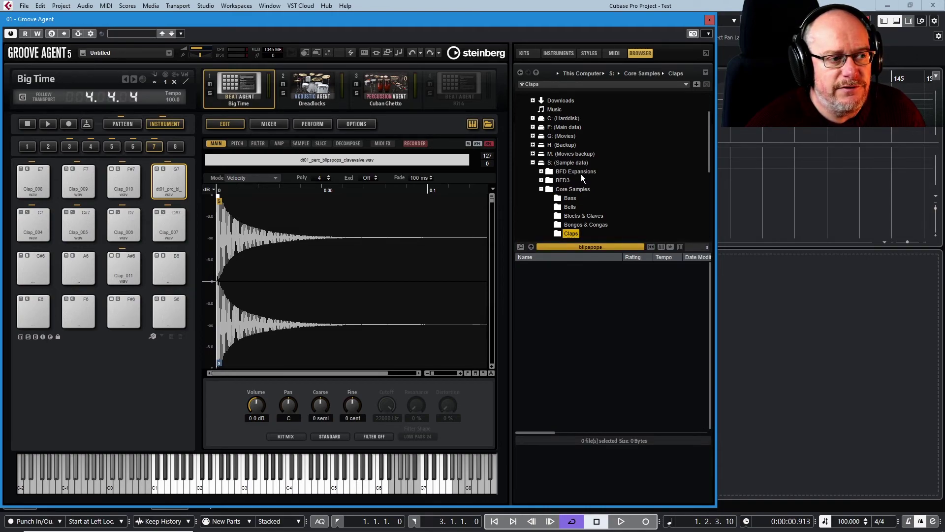
left_click(531, 246)
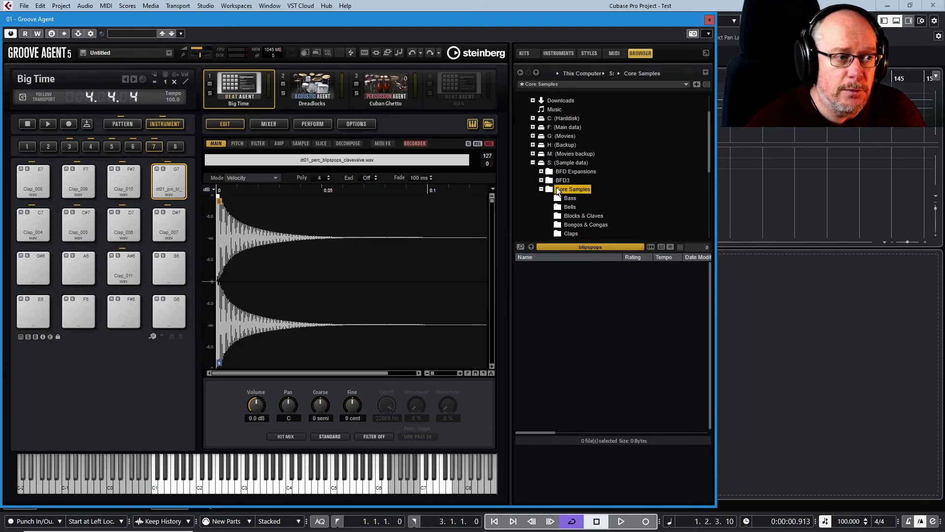
left_click(520, 246)
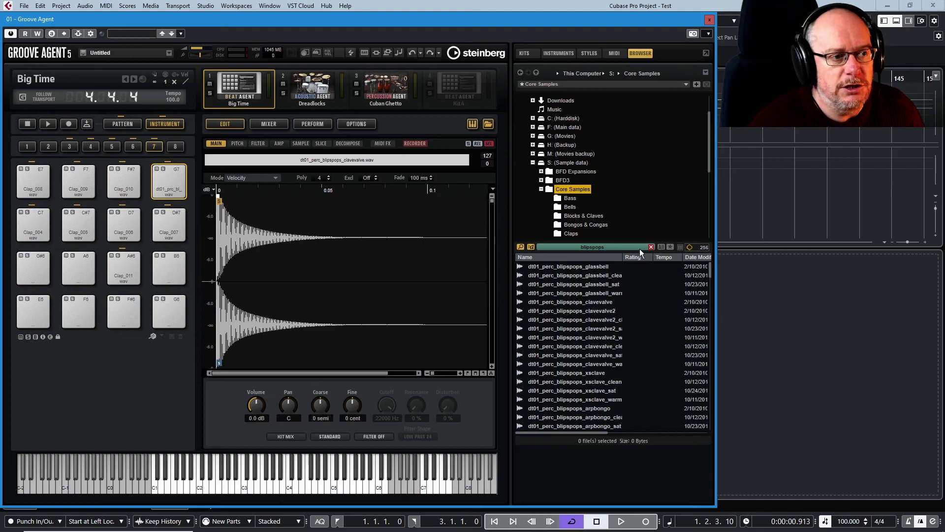
Step: Return to filter mode in Core Samples and clear the "blipspops" filter text
left_click(521, 247)
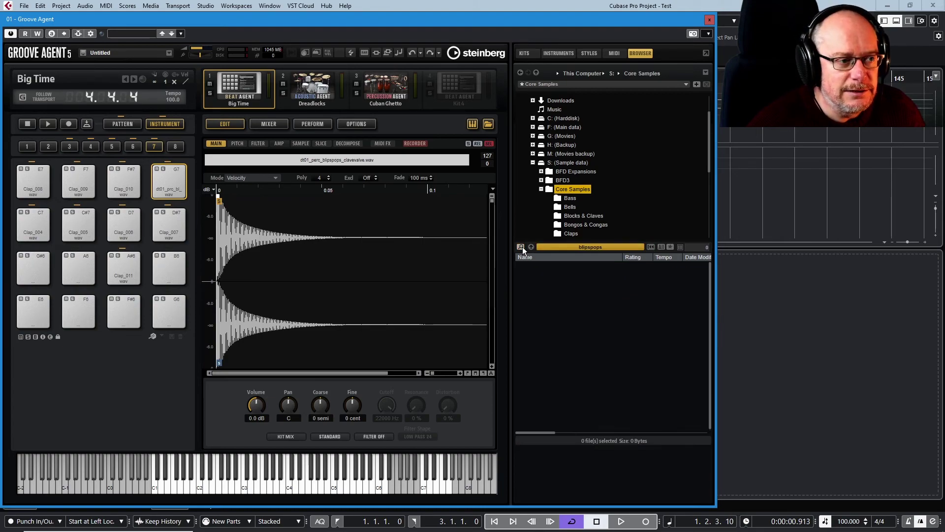
left_click(598, 249)
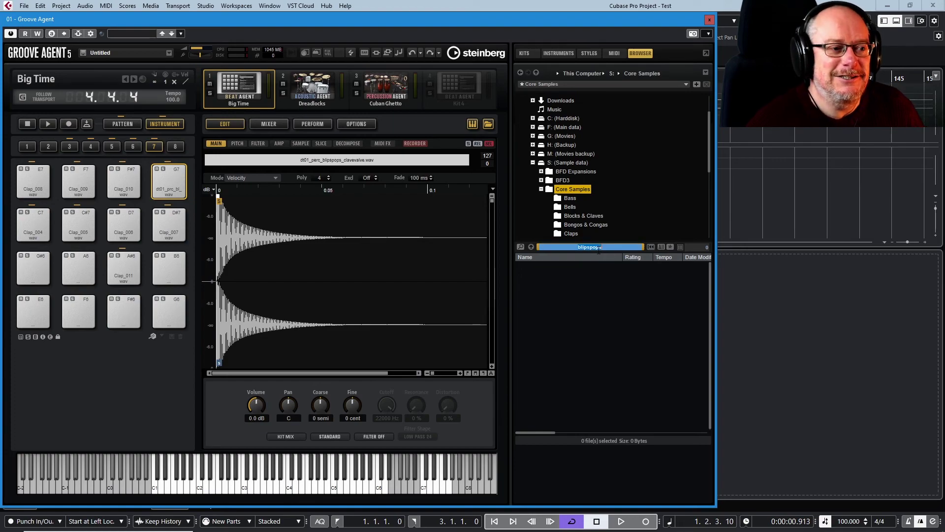
key("Delete")
key("Return")
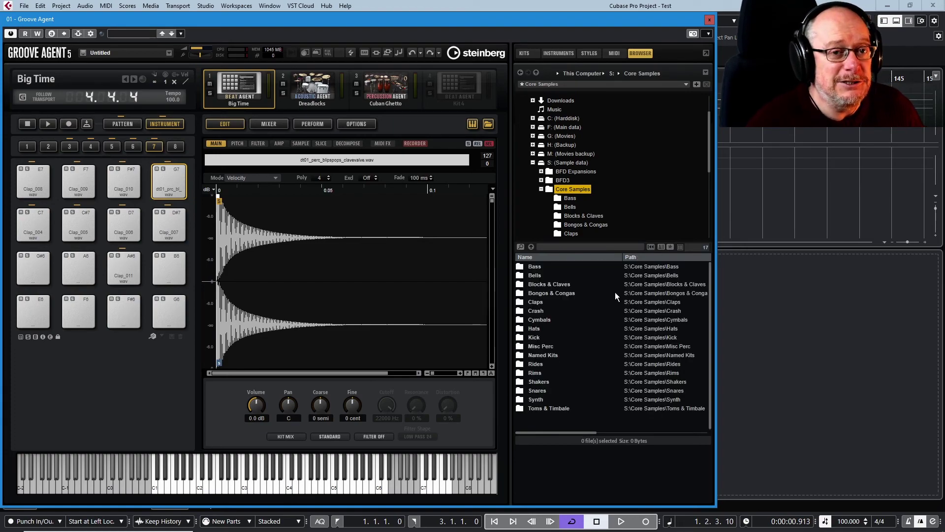
Step: View the Bass folder's contents, return to Core Samples and filter it by "tight"
left_click(561, 197)
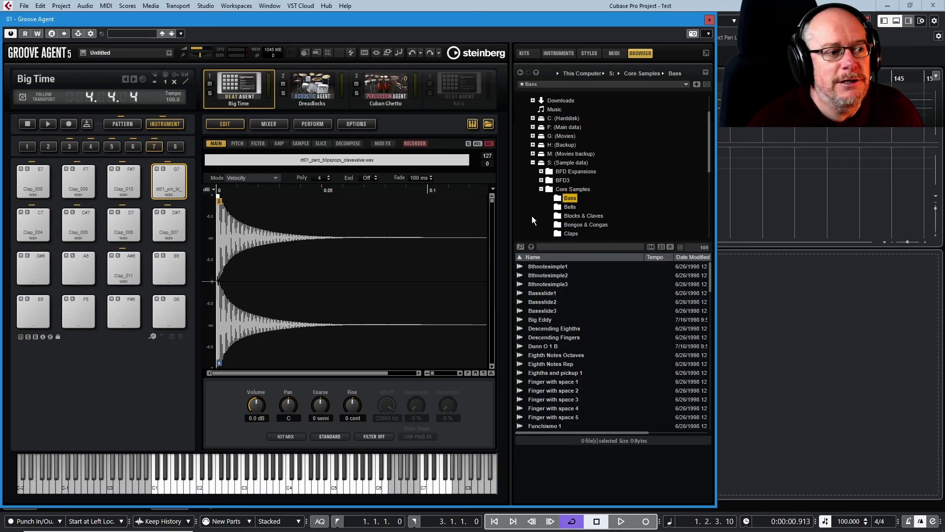
left_click(571, 215)
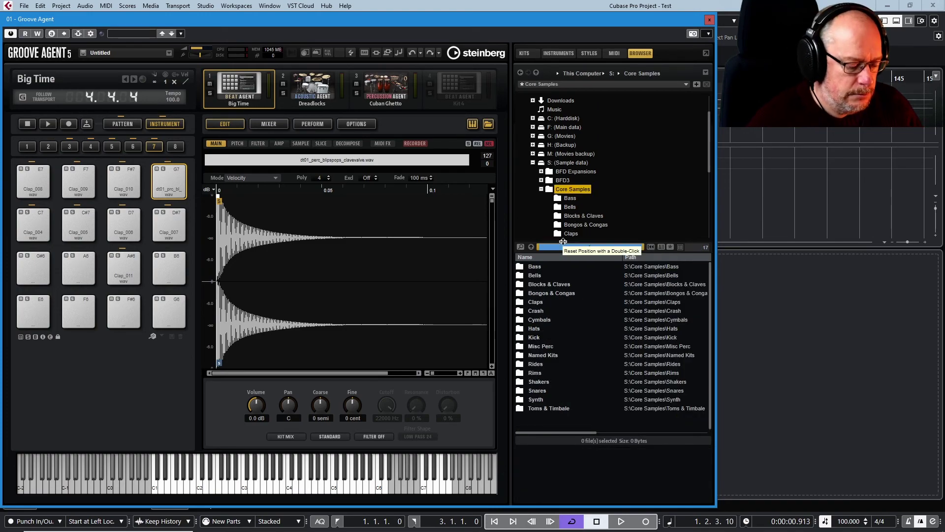
type("tight")
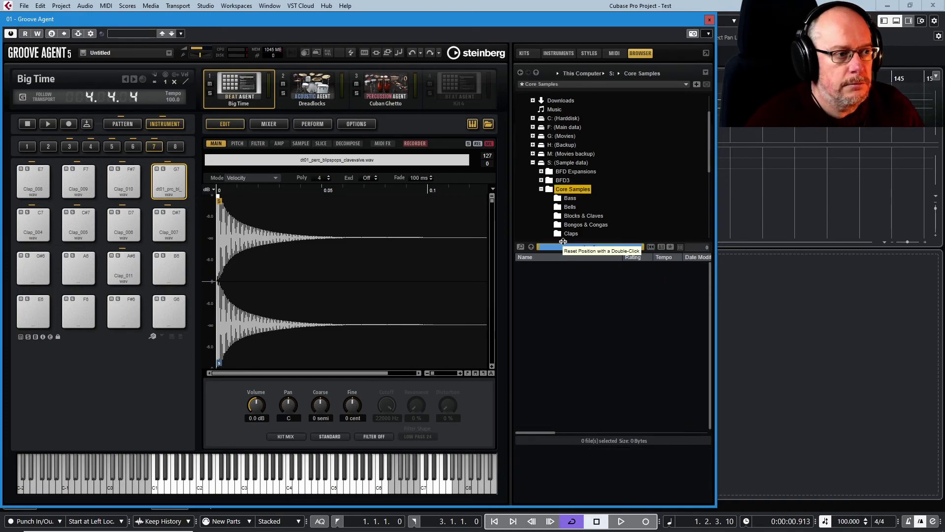
Step: Switch to search mode with Auto Search off, search Core Samples for "tom1", and turn Auto Search back on
left_click(530, 247)
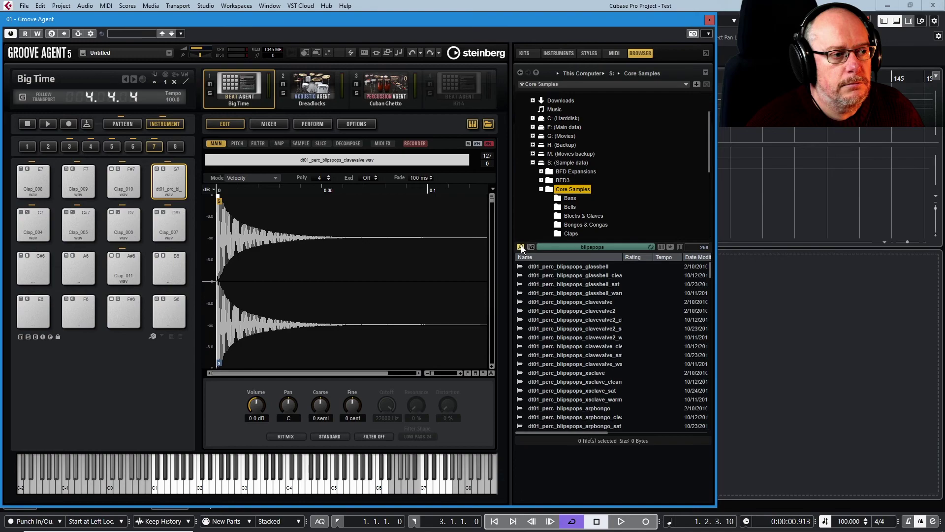
left_click(605, 249)
type("tom1")
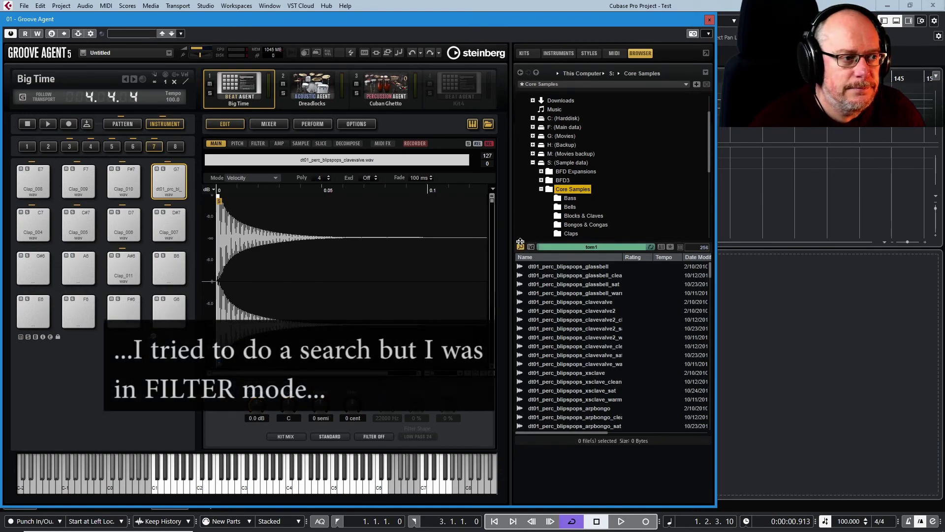
left_click(650, 246)
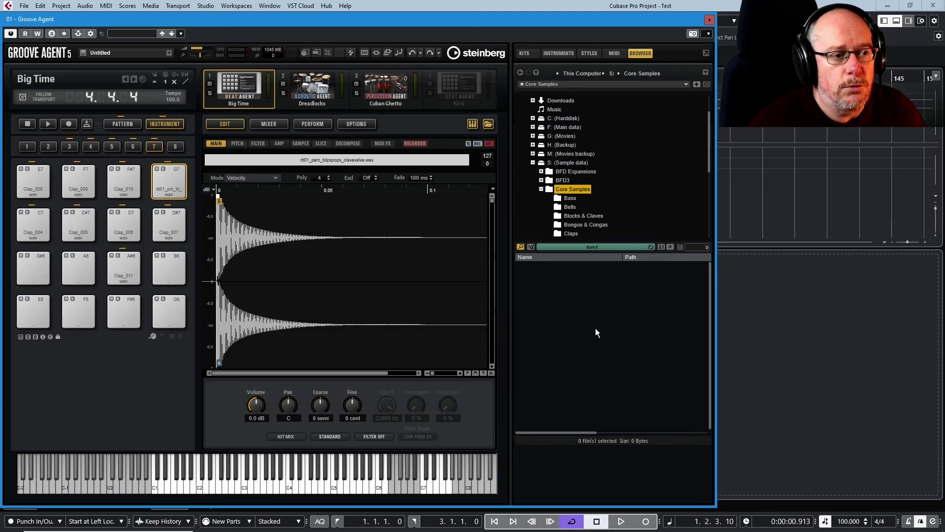
left_click(530, 248)
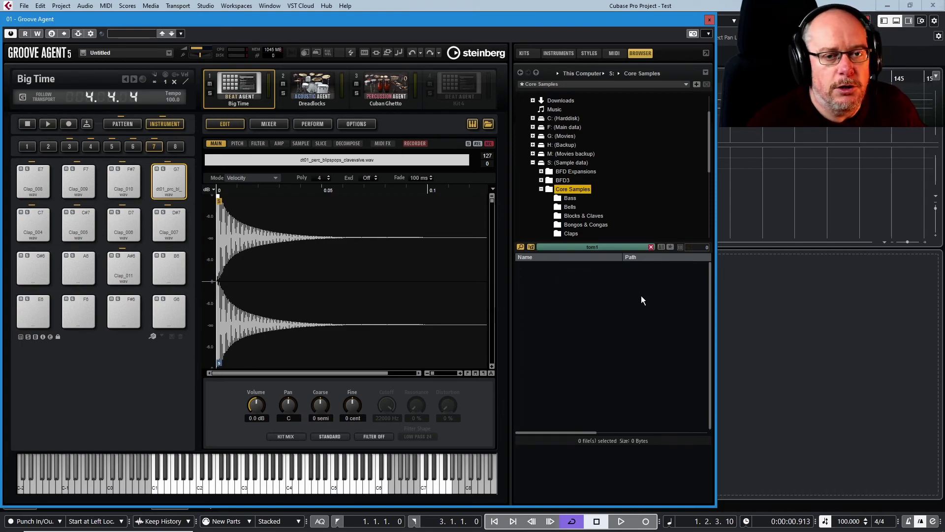